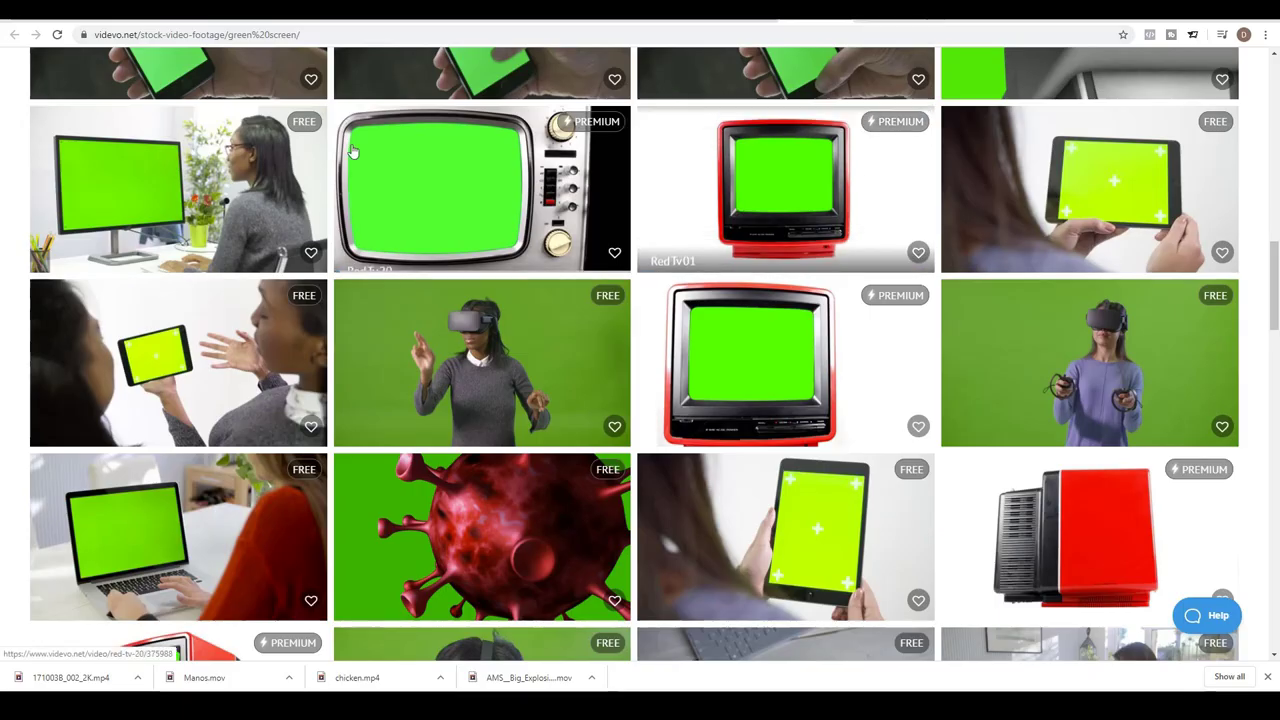
Download the free Stars and Dust Abstract Motion Background clip from Videvo and dismiss the sign-up popup.
{"action": "scroll", "coordinate": [202, 100], "scroll_direction": "up", "scroll_amount": 1}
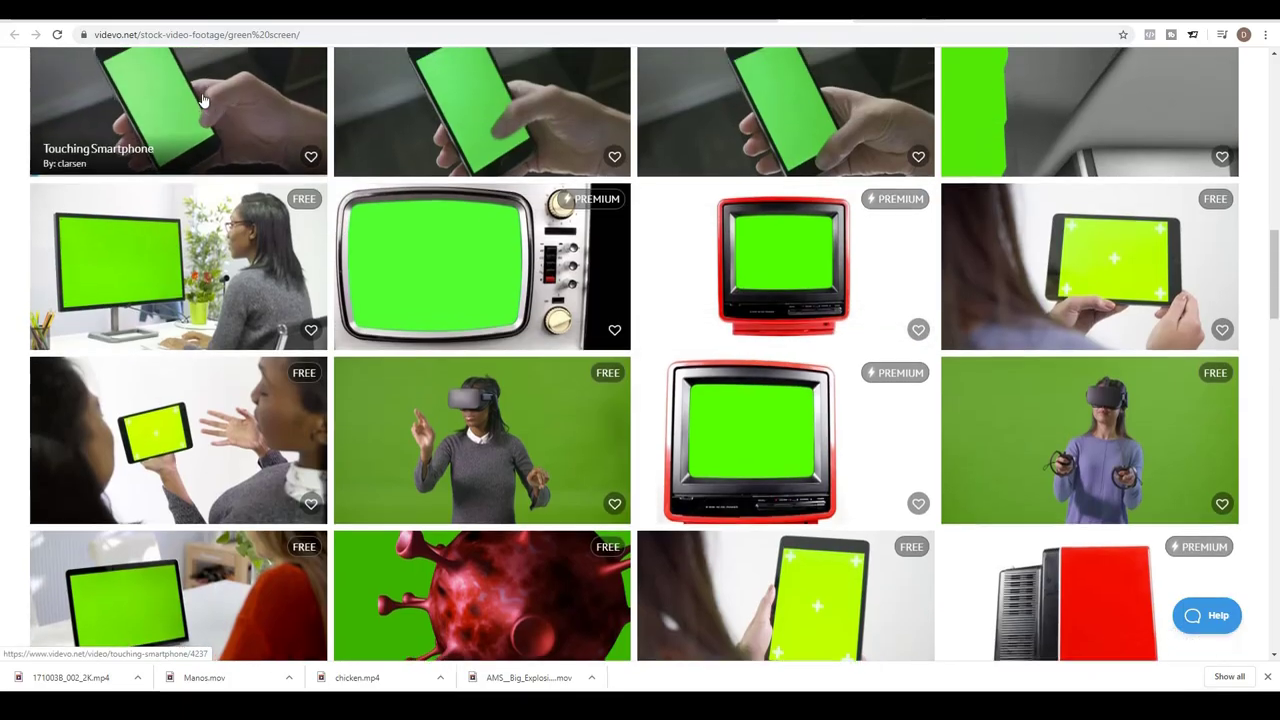
{"action": "scroll", "coordinate": [202, 100], "scroll_direction": "up", "scroll_amount": 1}
{"action": "left_click", "coordinate": [490, 570]}
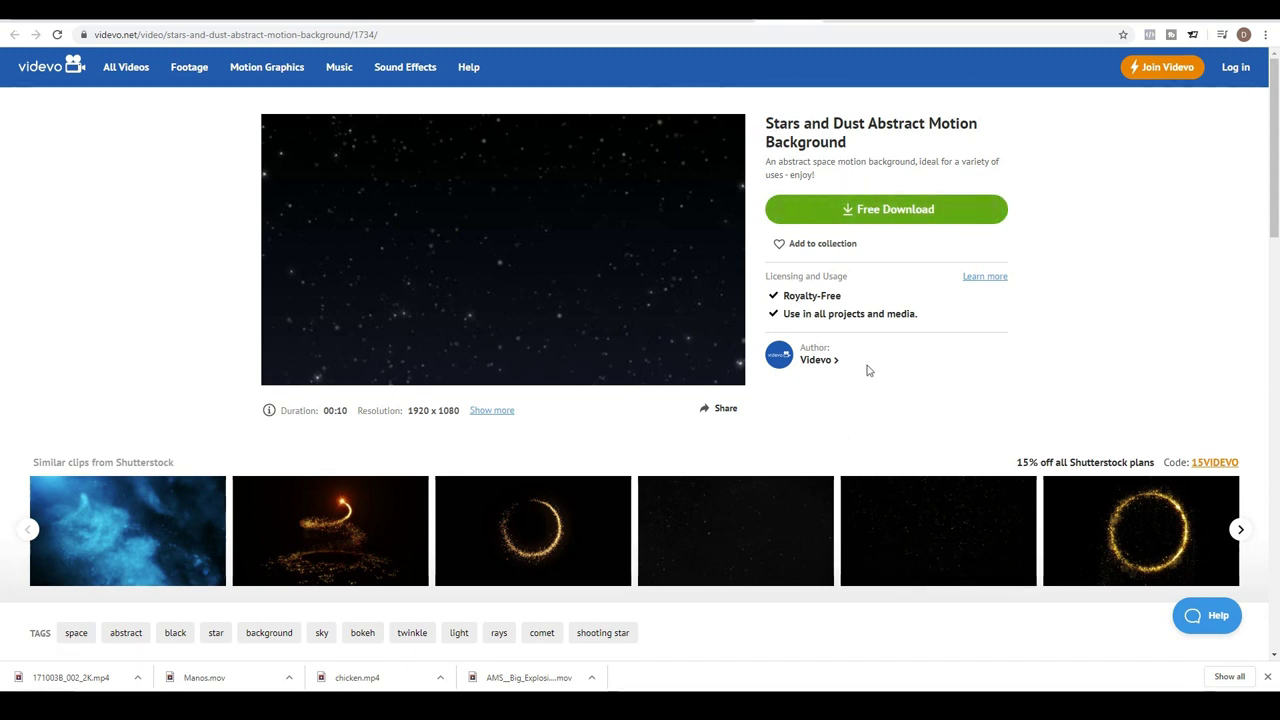
{"action": "left_click", "coordinate": [894, 209]}
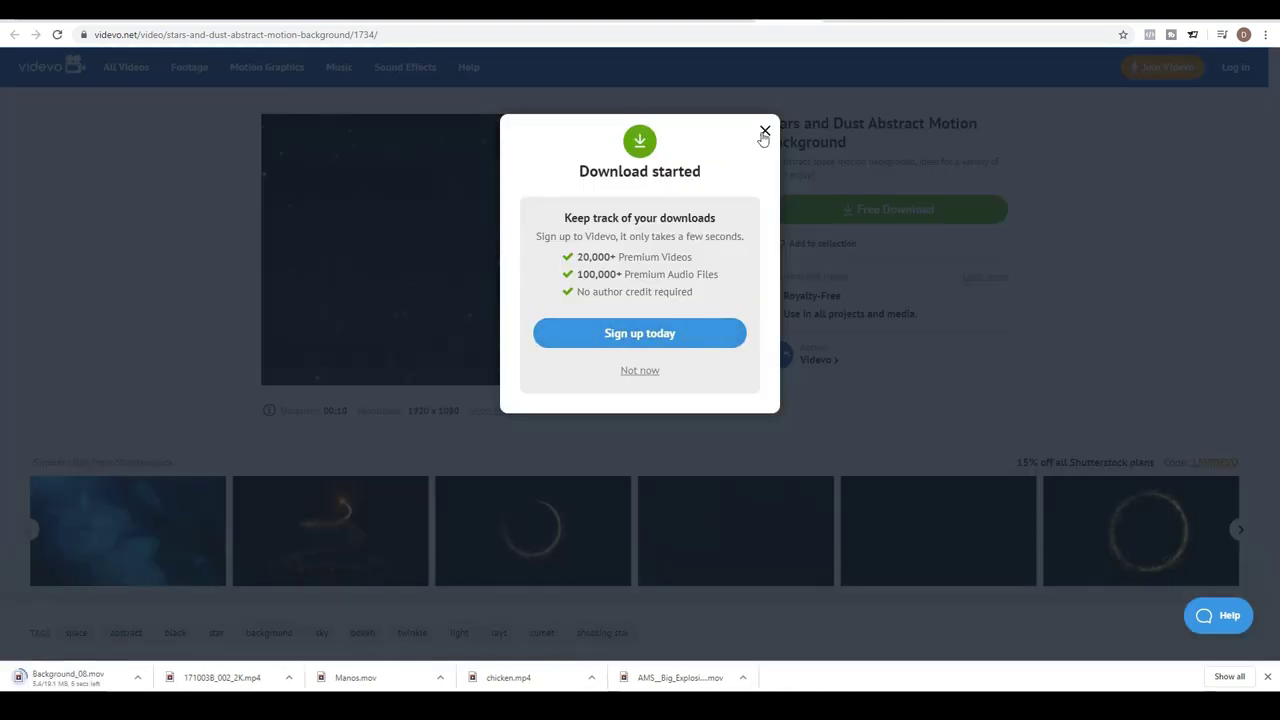
{"action": "left_click", "coordinate": [764, 131]}
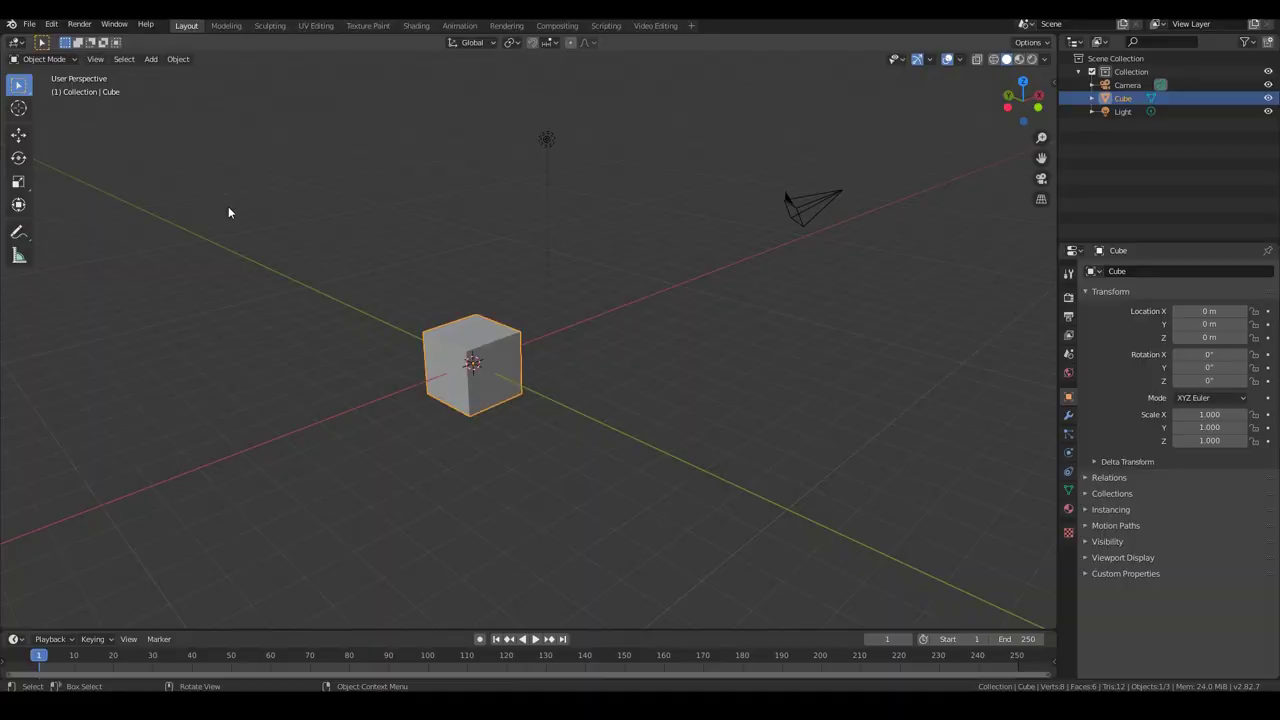
Switch to Blender, go to the Compositing workspace and enable Use Nodes.
{"action": "middle_click_drag", "start_coordinate": [201, 378], "coordinate": [245, 384]}
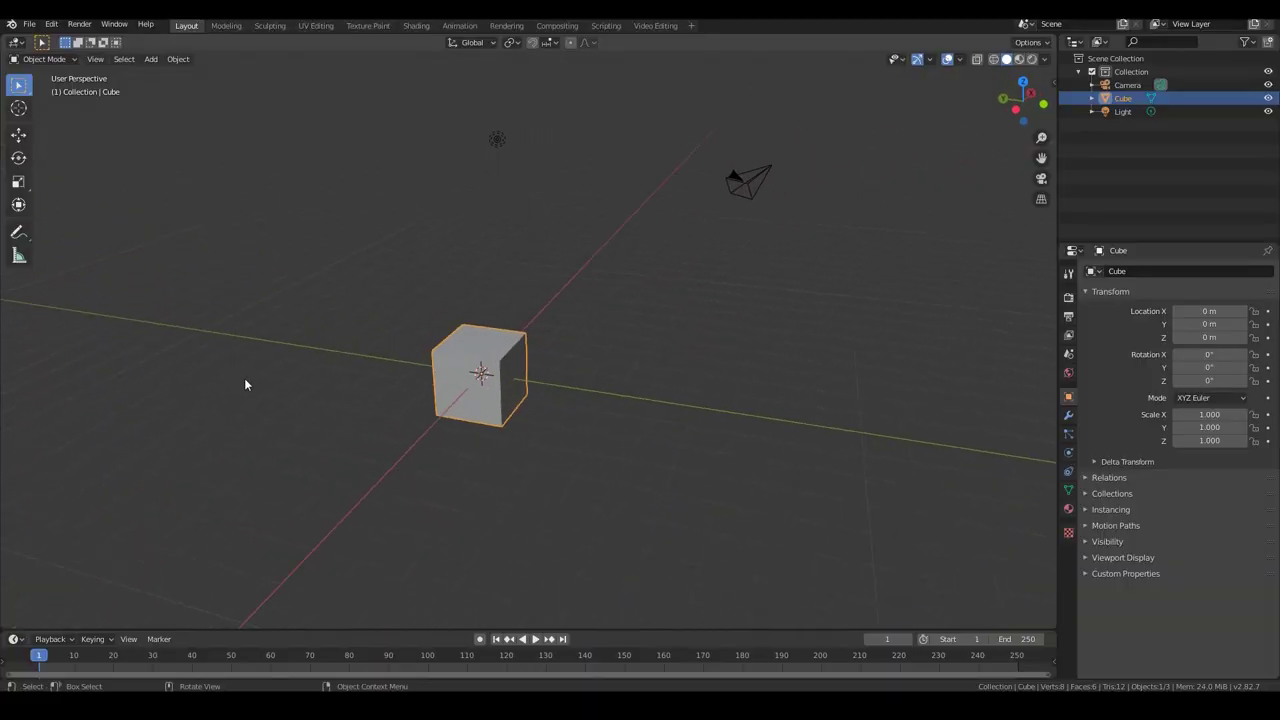
{"action": "left_click", "coordinate": [558, 26]}
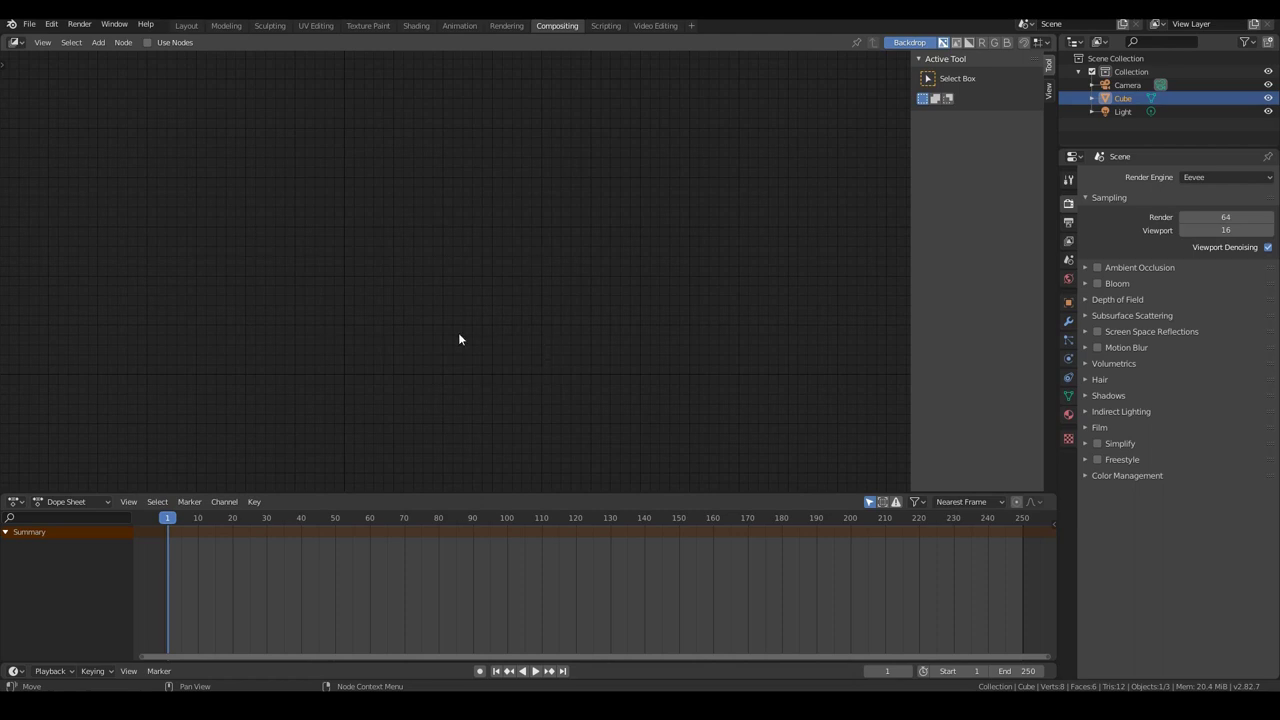
{"action": "left_click", "coordinate": [147, 43]}
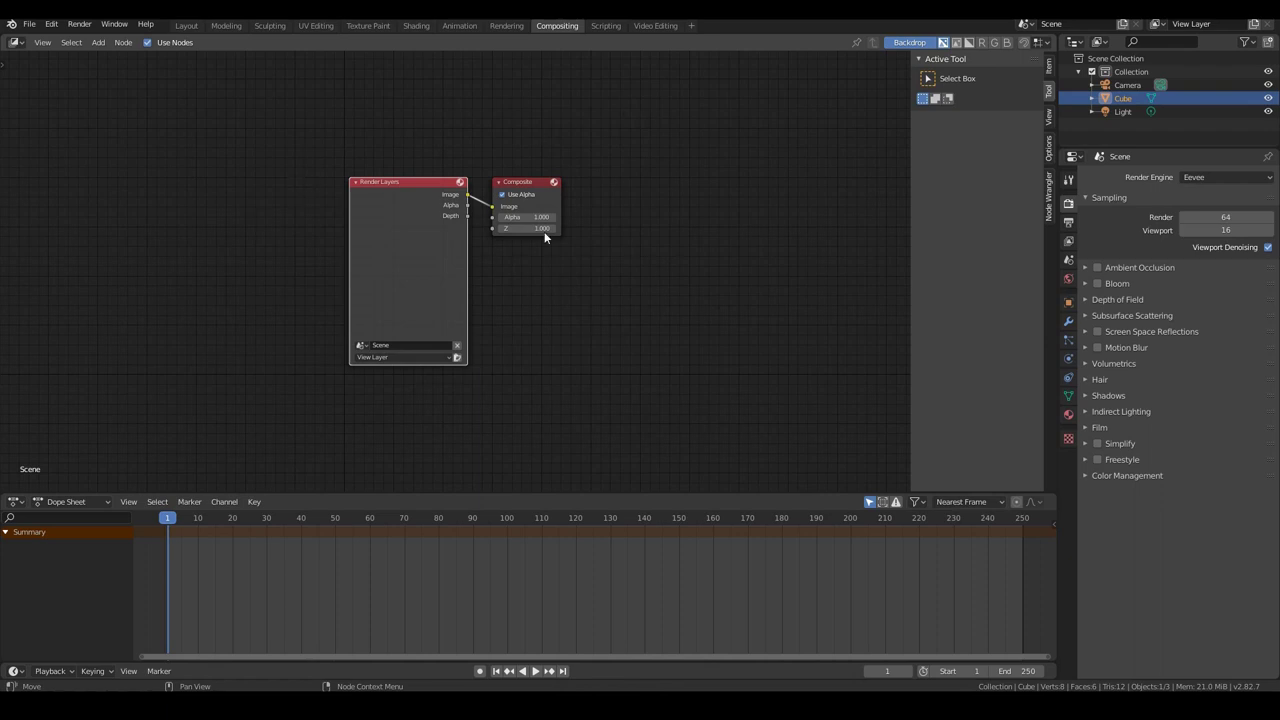
Delete the Render Layers node, leaving only the Composite node in the node editor.
{"action": "left_click_drag", "start_coordinate": [407, 197], "coordinate": [291, 175]}
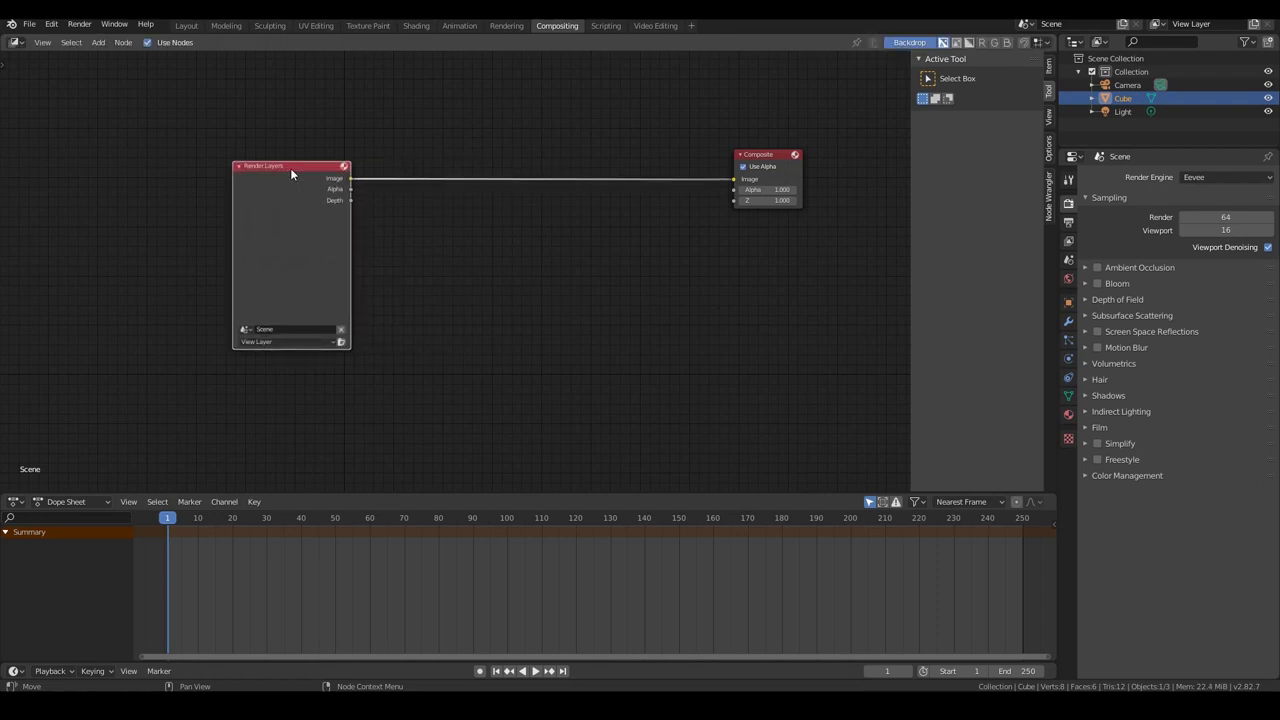
{"action": "key", "text": "Delete"}
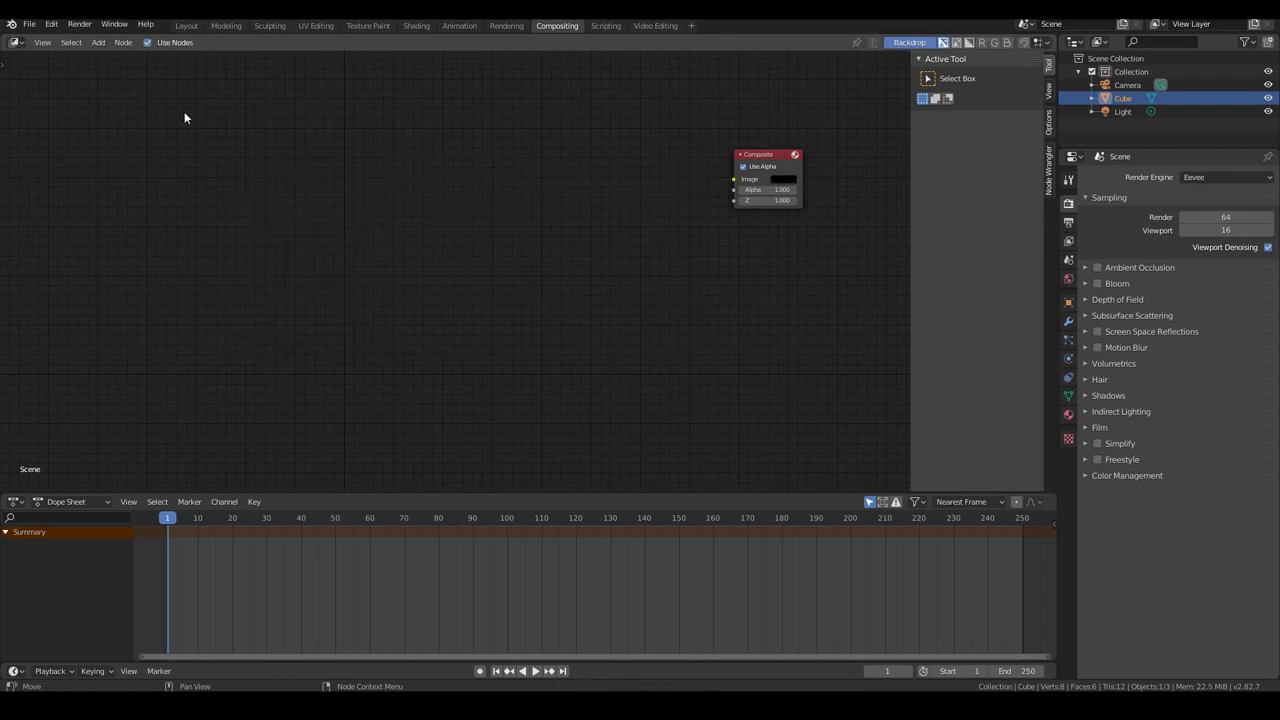
{"action": "key", "text": "ctrl+z"}
{"action": "left_click", "coordinate": [123, 42]}
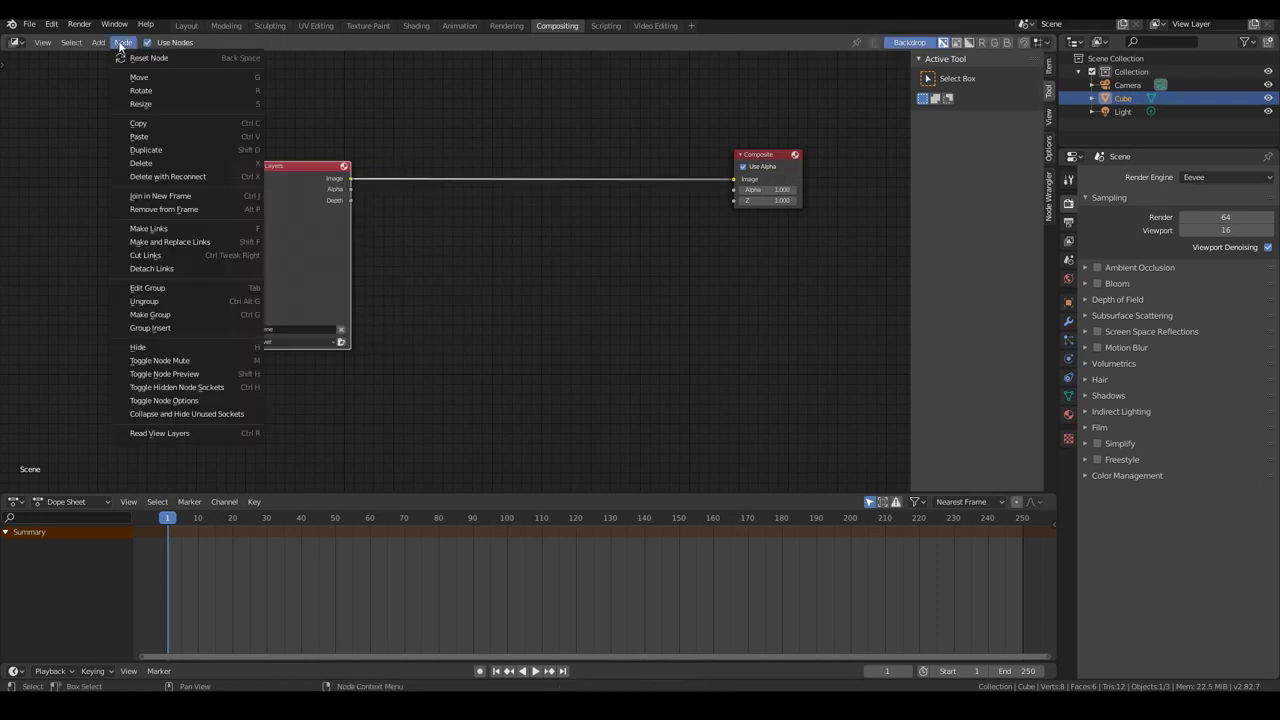
{"action": "left_click", "coordinate": [226, 164]}
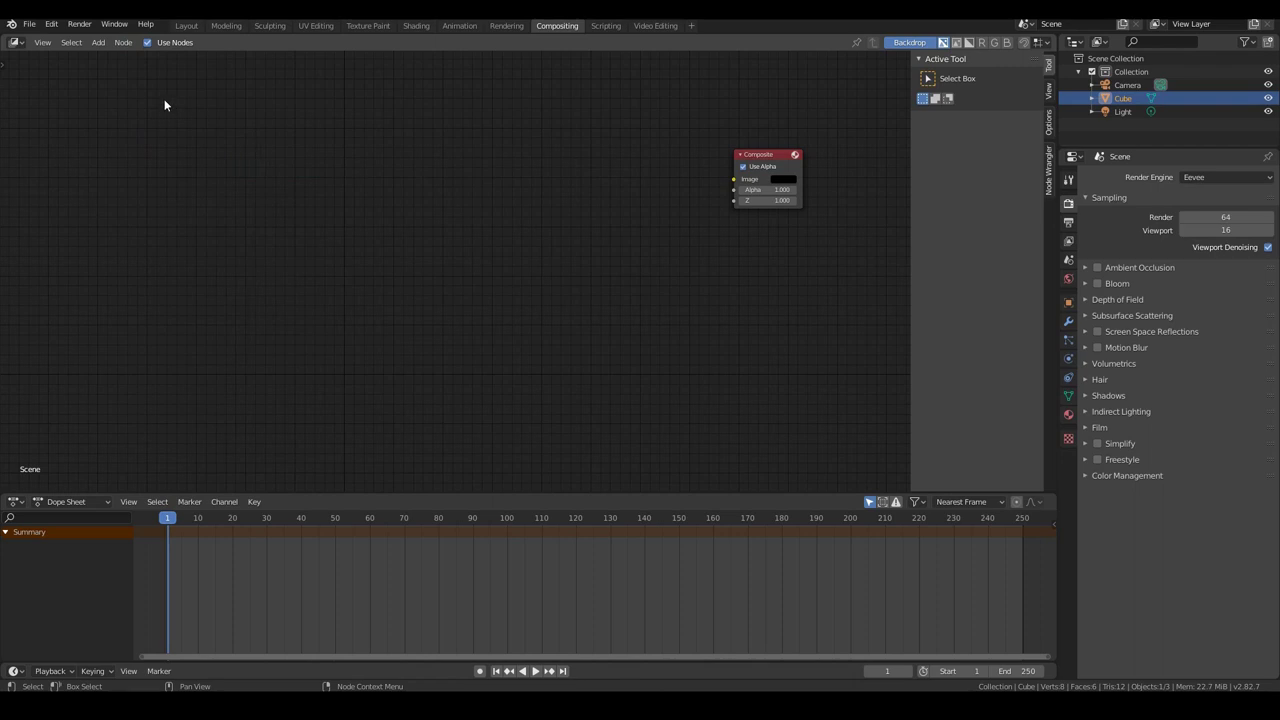
Add a Movie Clip input node on the opposite side of the node editor from the Composite node.
{"action": "left_click", "coordinate": [98, 43]}
{"action": "mouse_move", "coordinate": [140, 78]}
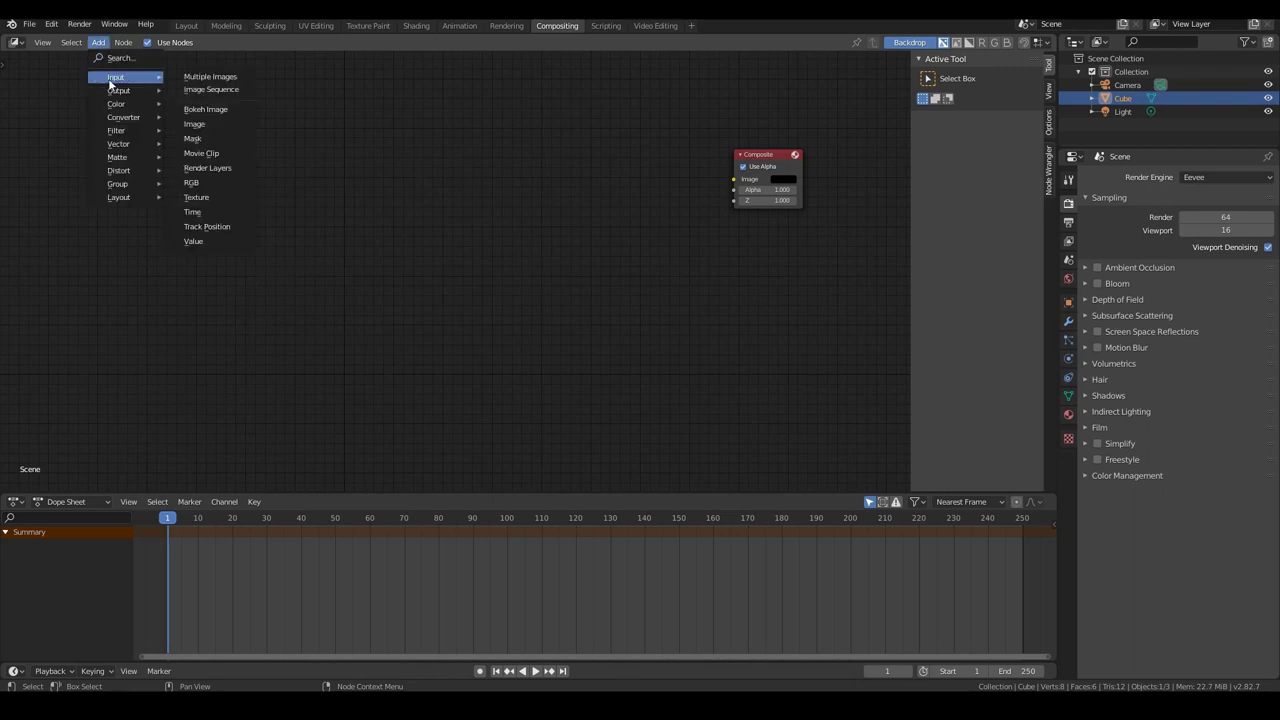
{"action": "left_click", "coordinate": [210, 153]}
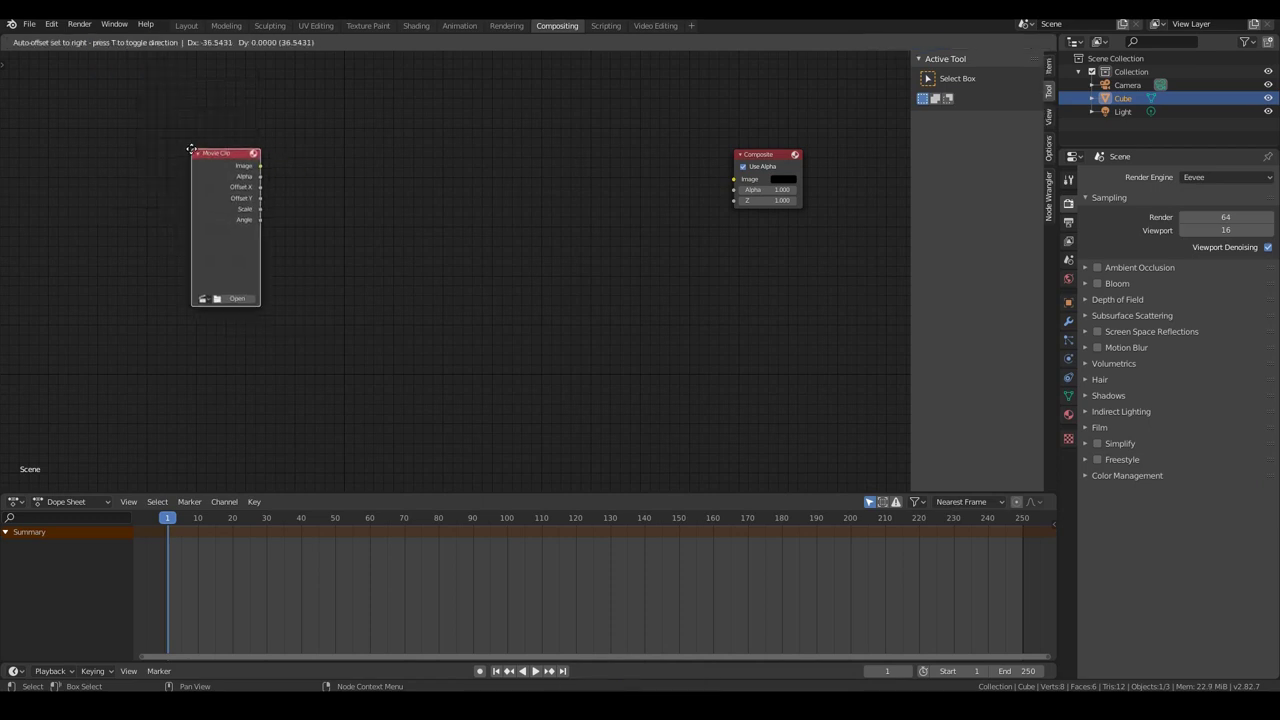
{"action": "left_click", "coordinate": [190, 149]}
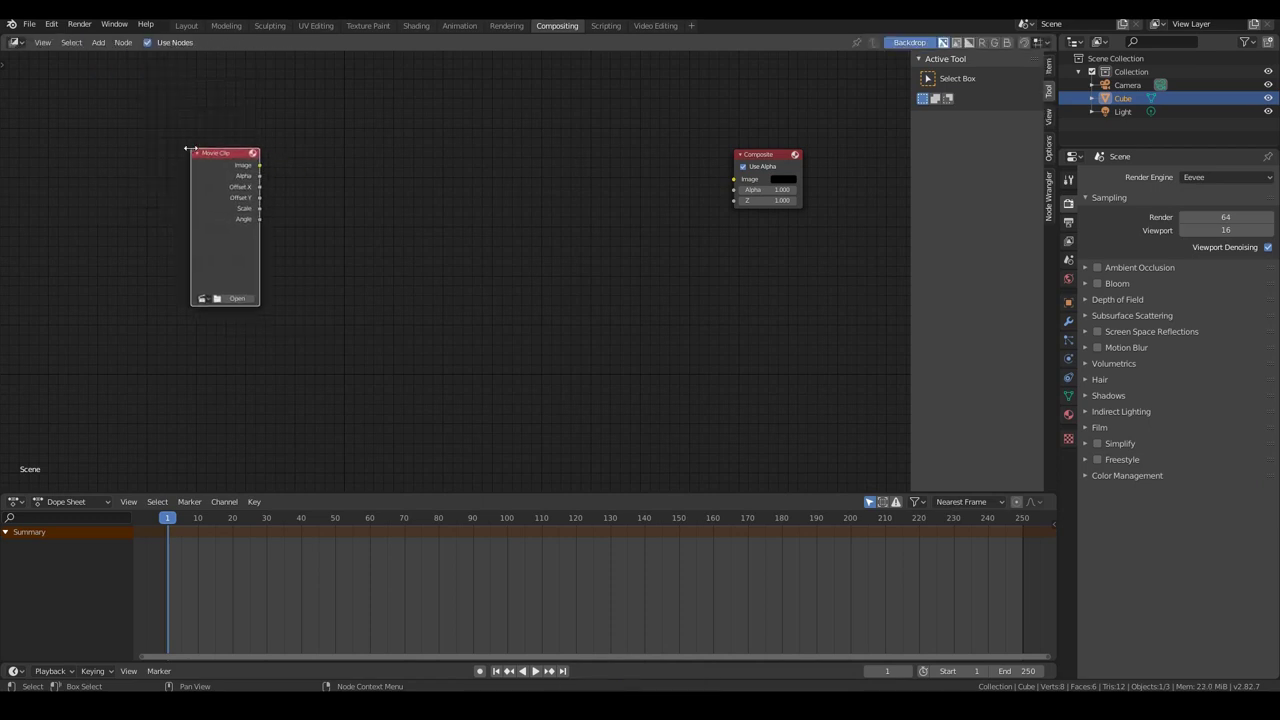
Load Background_08.mov into the Movie Clip node.
{"action": "left_click", "coordinate": [227, 298]}
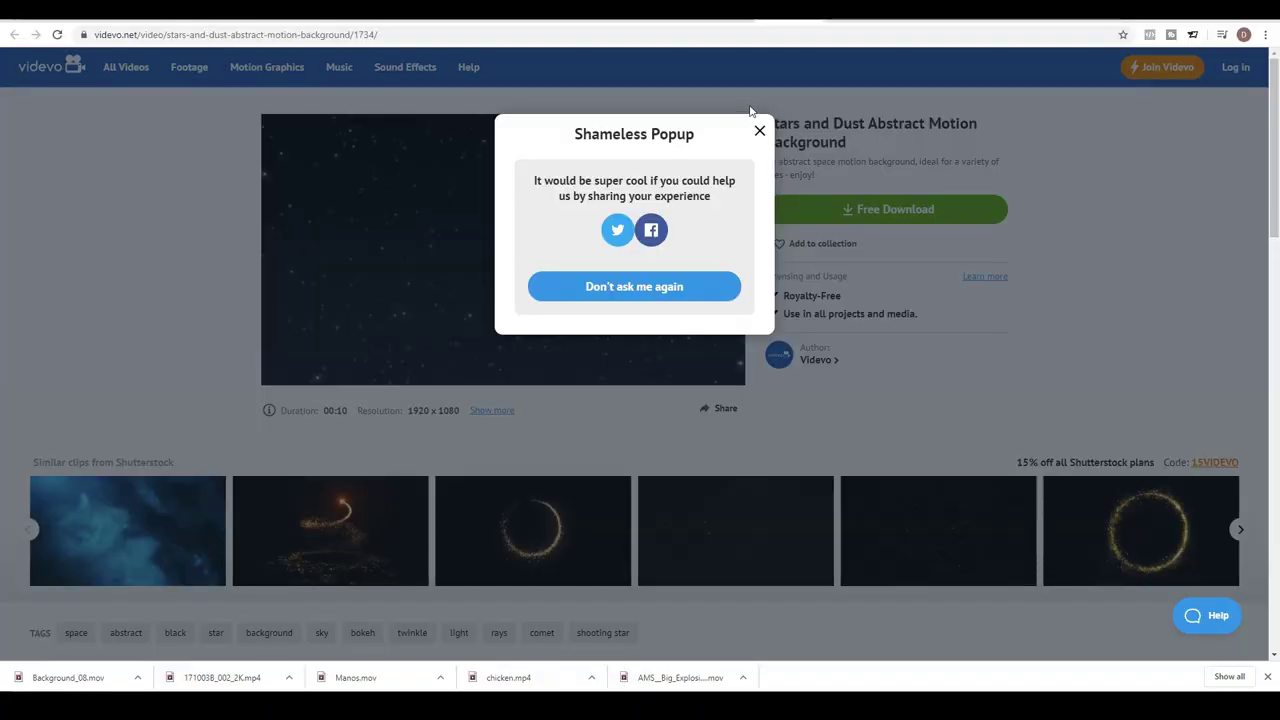
{"action": "left_click", "coordinate": [757, 129]}
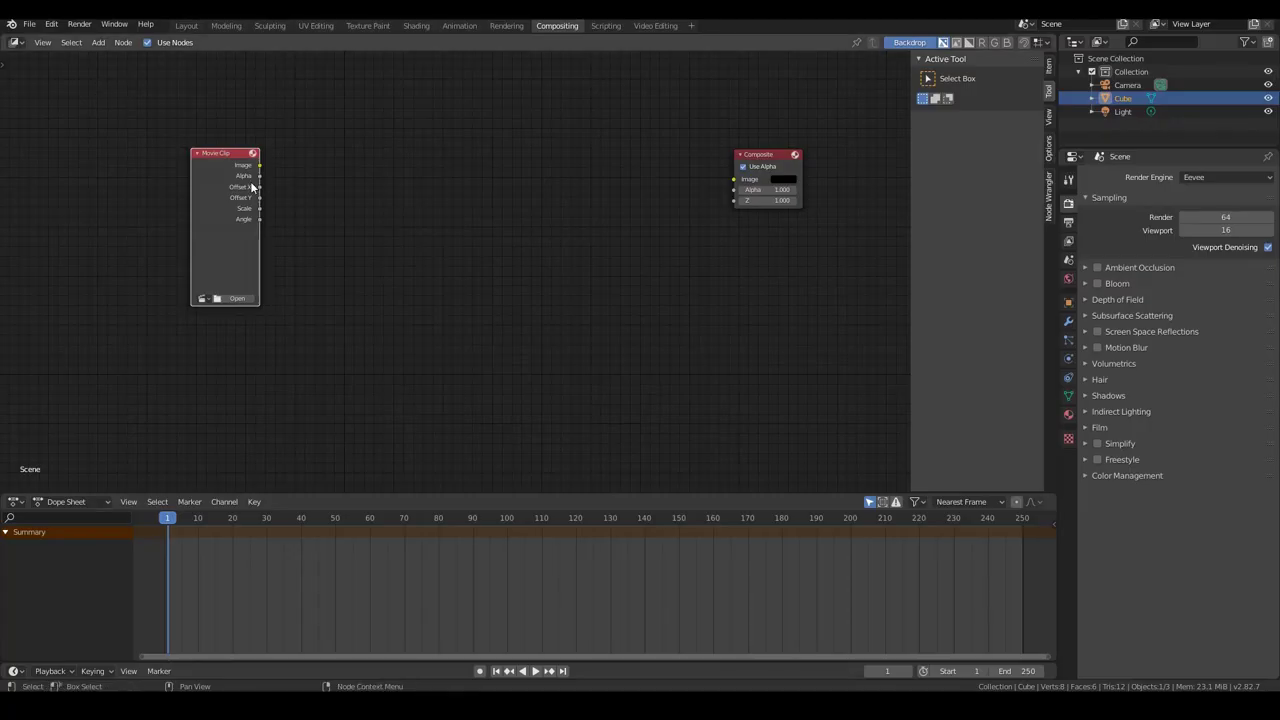
{"action": "left_click", "coordinate": [234, 298]}
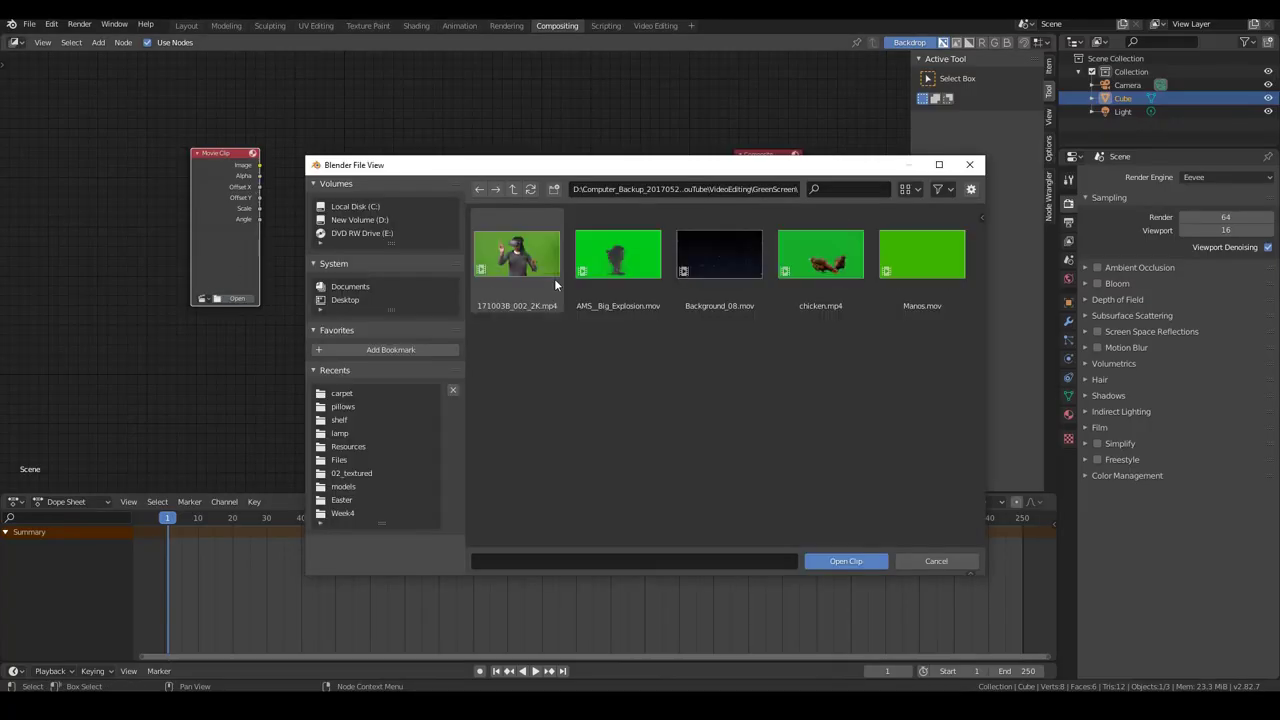
{"action": "double_click", "coordinate": [718, 255]}
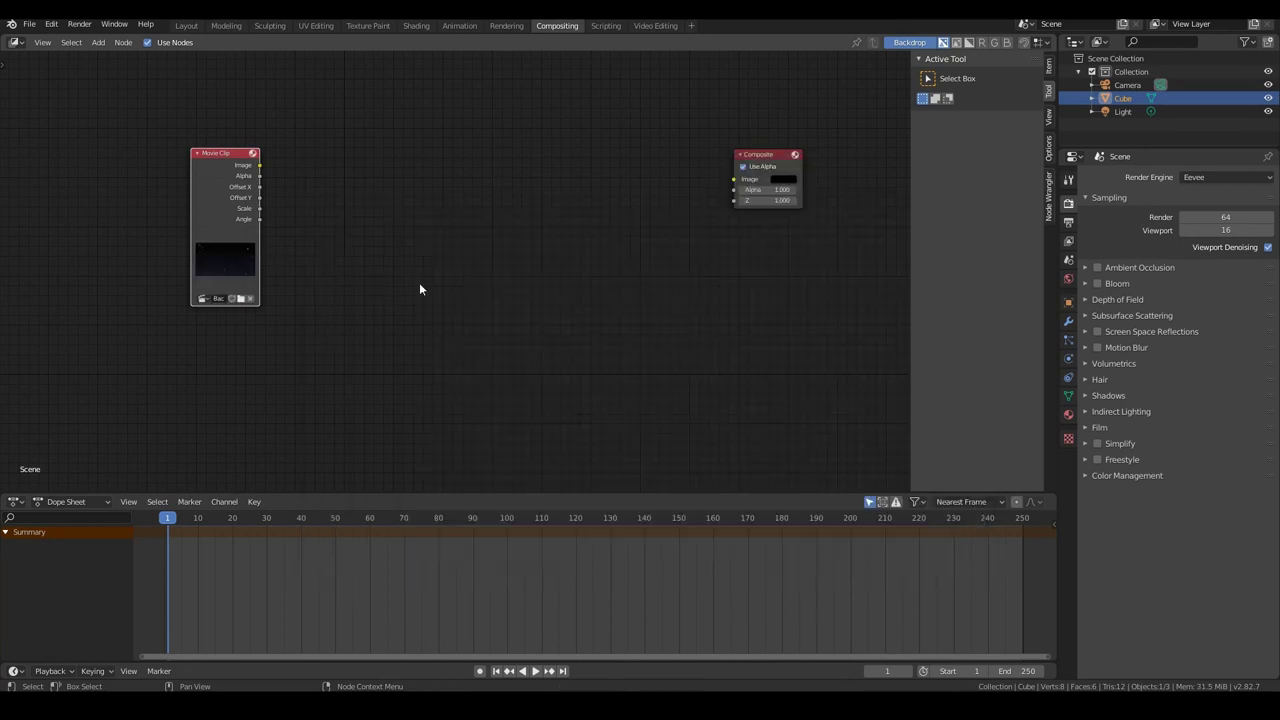
Add a Viewer output node just below the Composite node.
{"action": "left_click", "coordinate": [97, 42]}
{"action": "key", "text": "shift+a"}
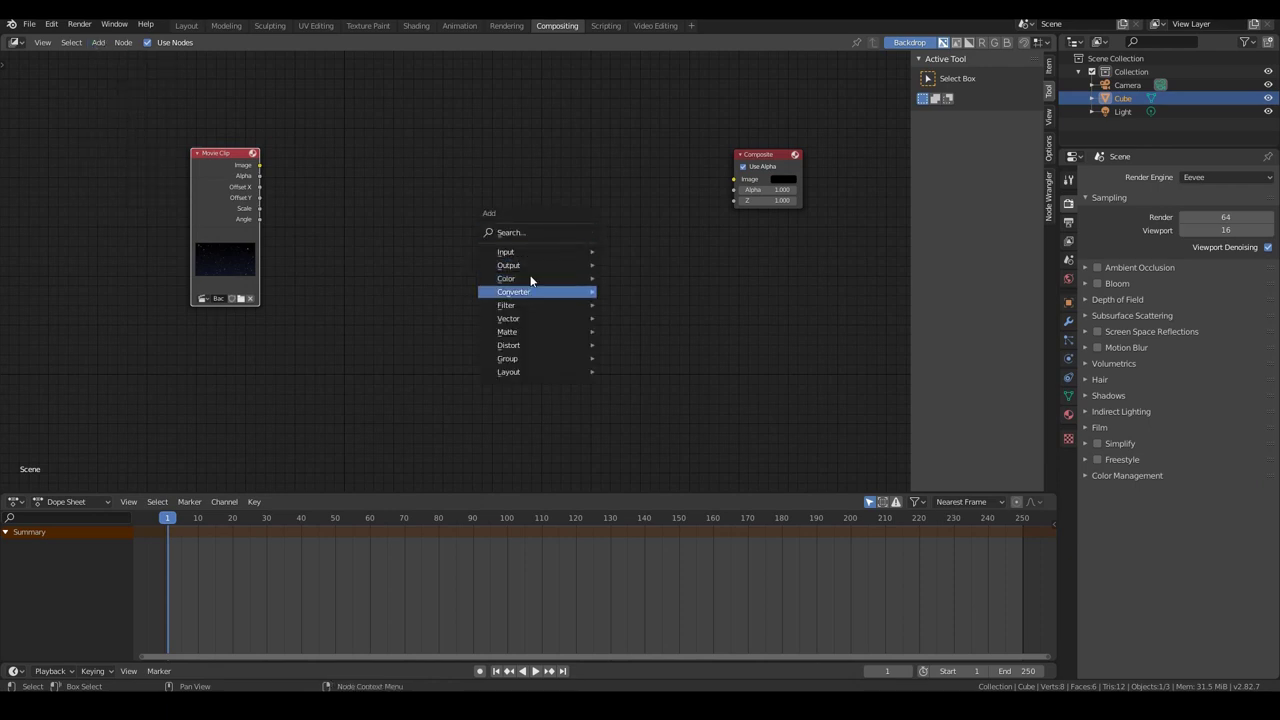
{"action": "left_click", "coordinate": [98, 42]}
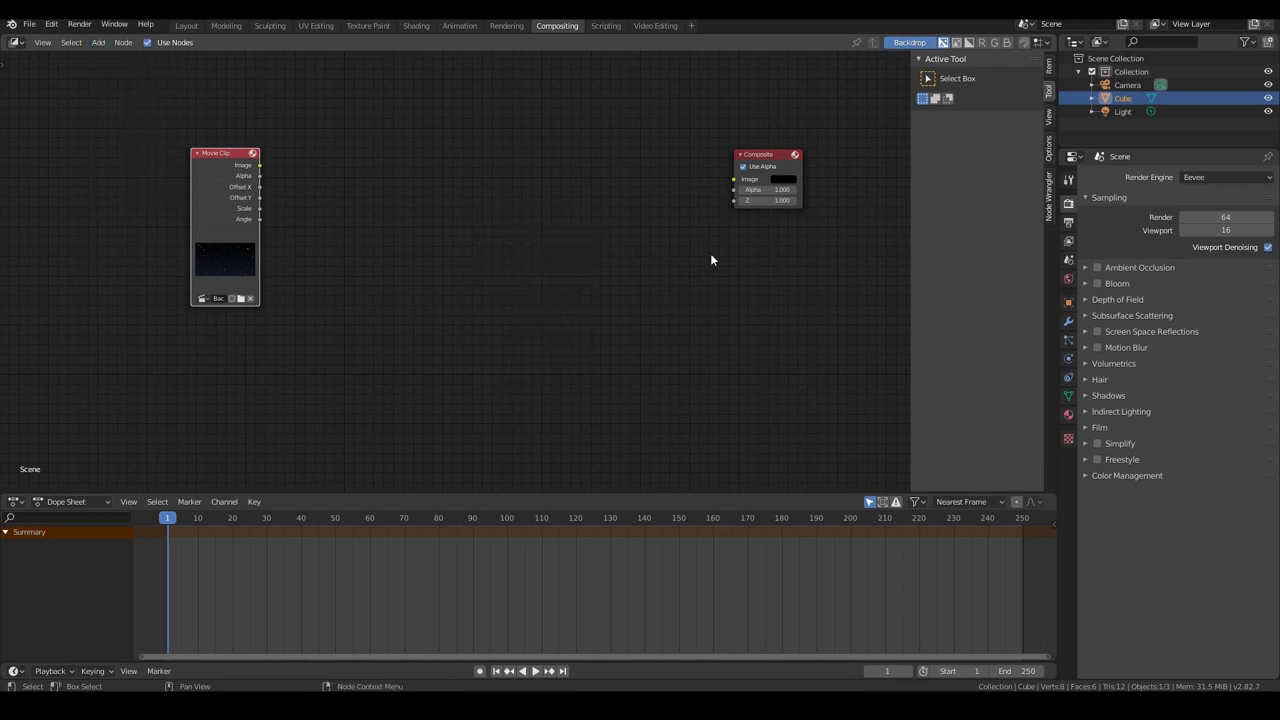
{"action": "key", "text": "shift+a"}
{"action": "mouse_move", "coordinate": [666, 289]}
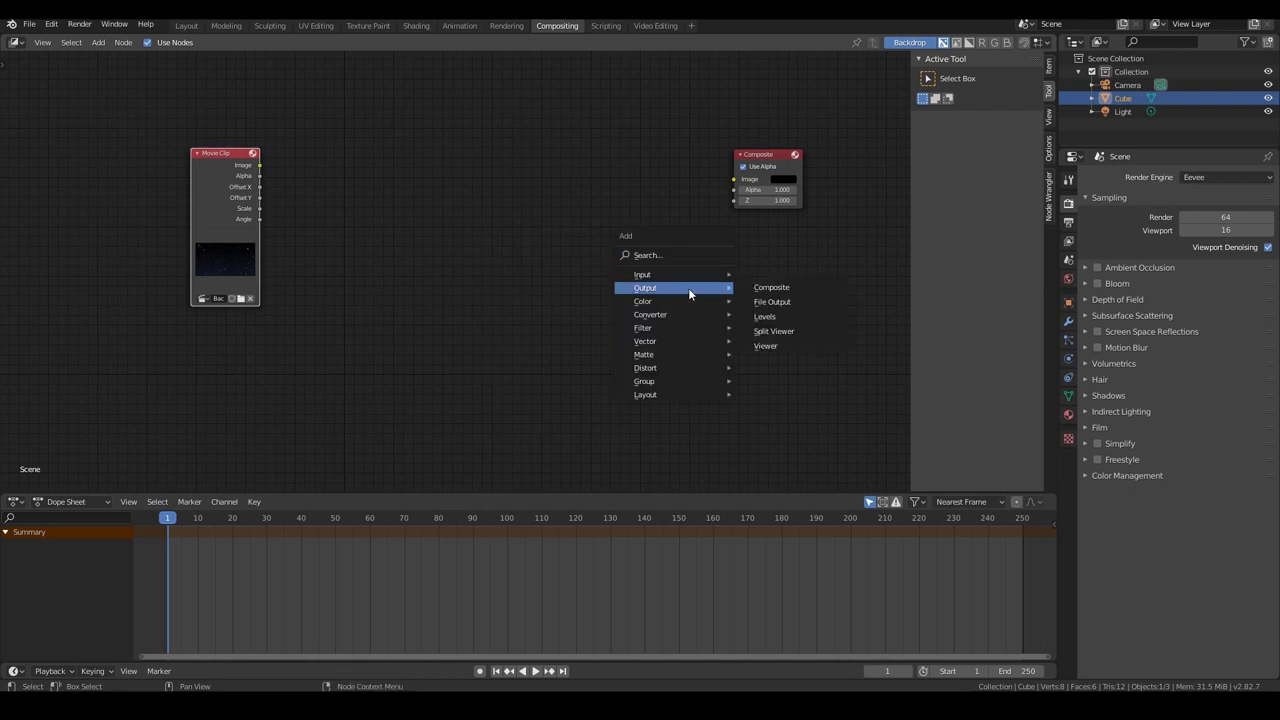
{"action": "left_click", "coordinate": [770, 345]}
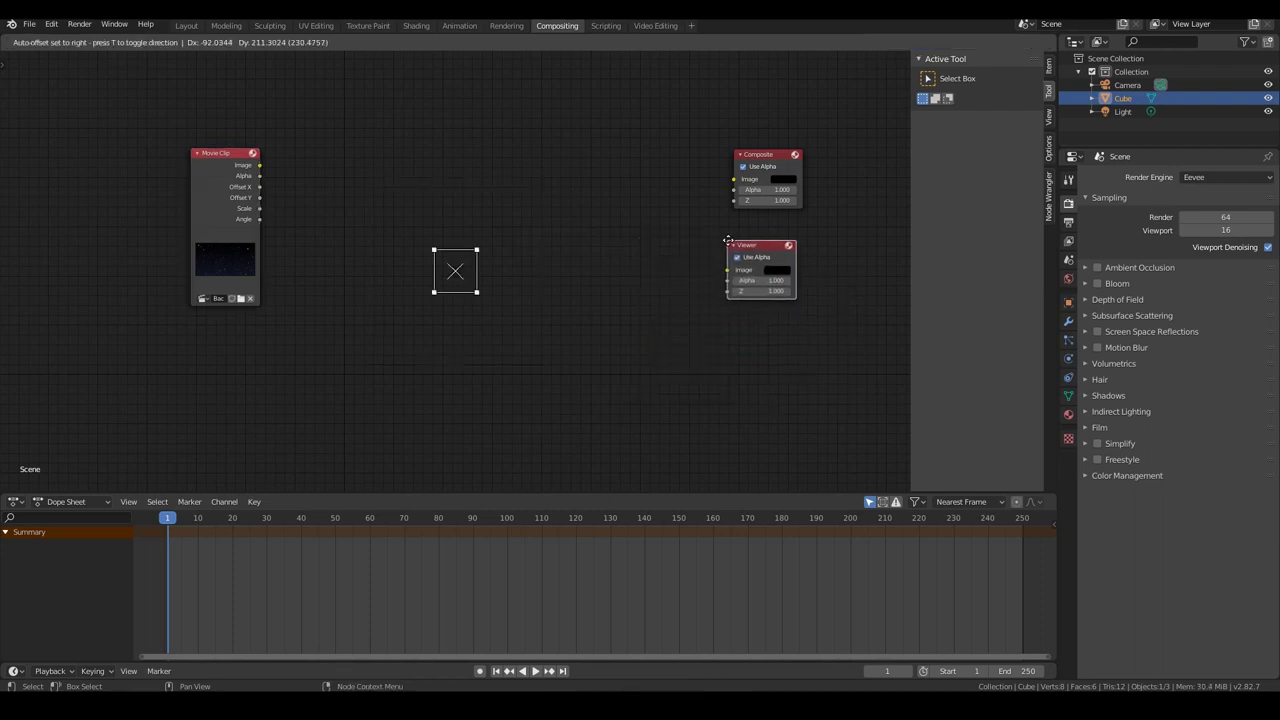
{"action": "left_click", "coordinate": [738, 234]}
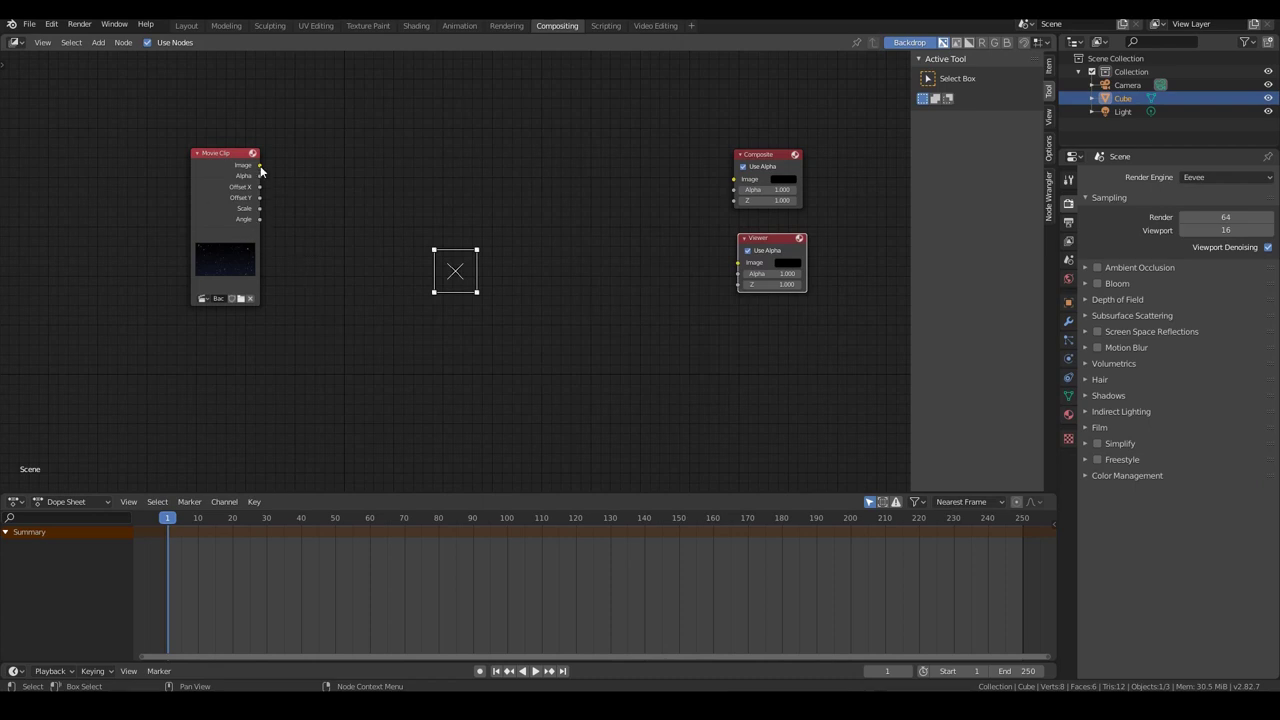
Connect the Movie Clip's Image output to the Image inputs of Composite and Viewer, and fit the backdrop to the editor.
{"action": "left_click_drag", "start_coordinate": [259, 165], "coordinate": [734, 179]}
{"action": "left_click_drag", "start_coordinate": [259, 165], "coordinate": [737, 262]}
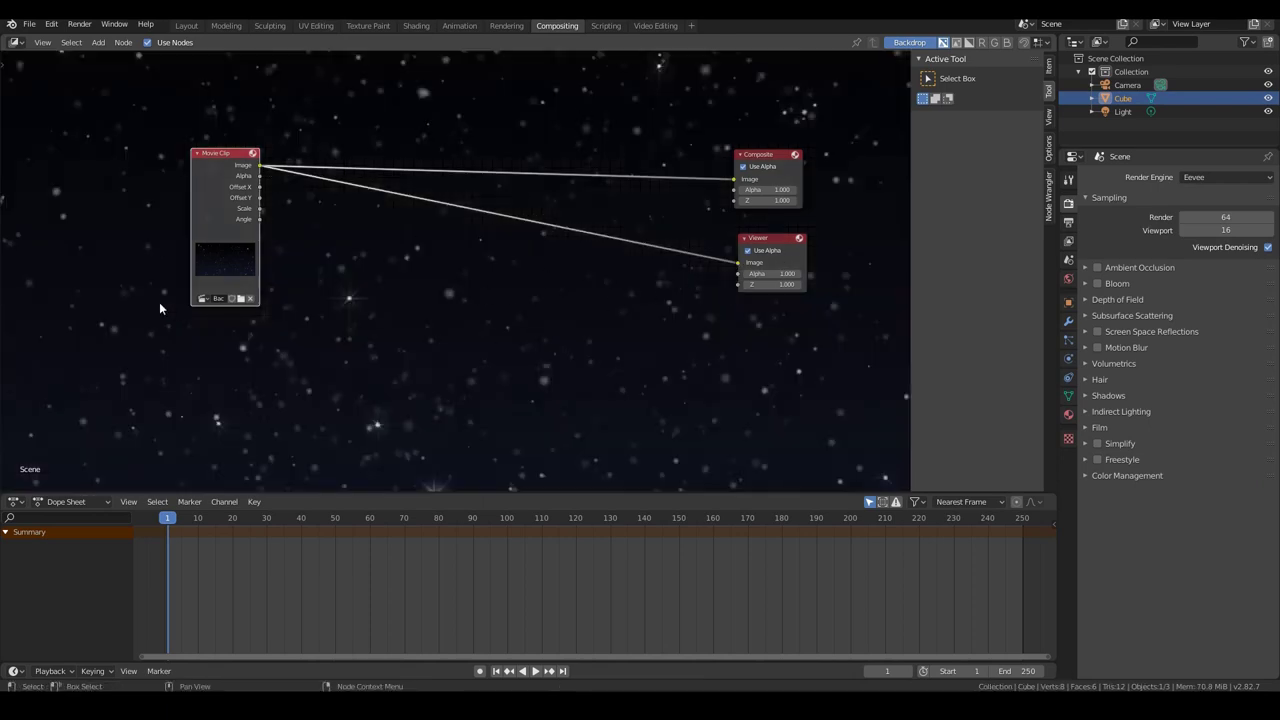
{"action": "left_click", "coordinate": [1048, 118]}
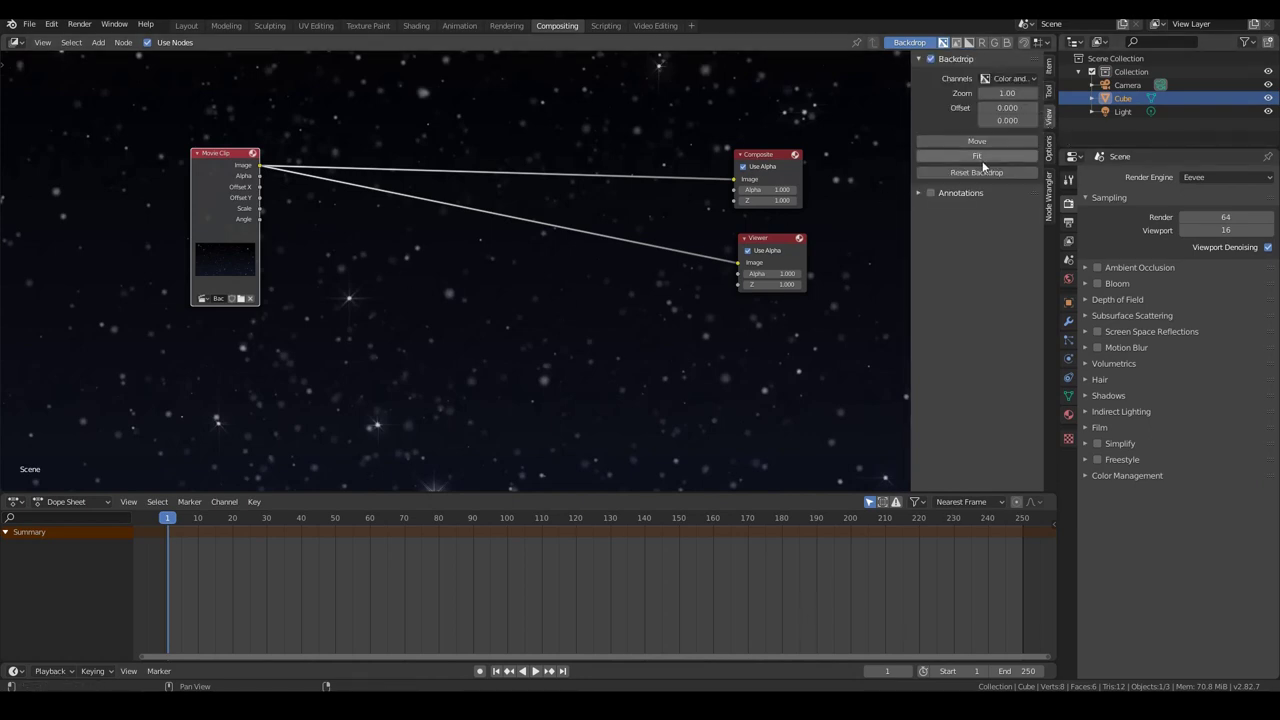
{"action": "left_click", "coordinate": [977, 156]}
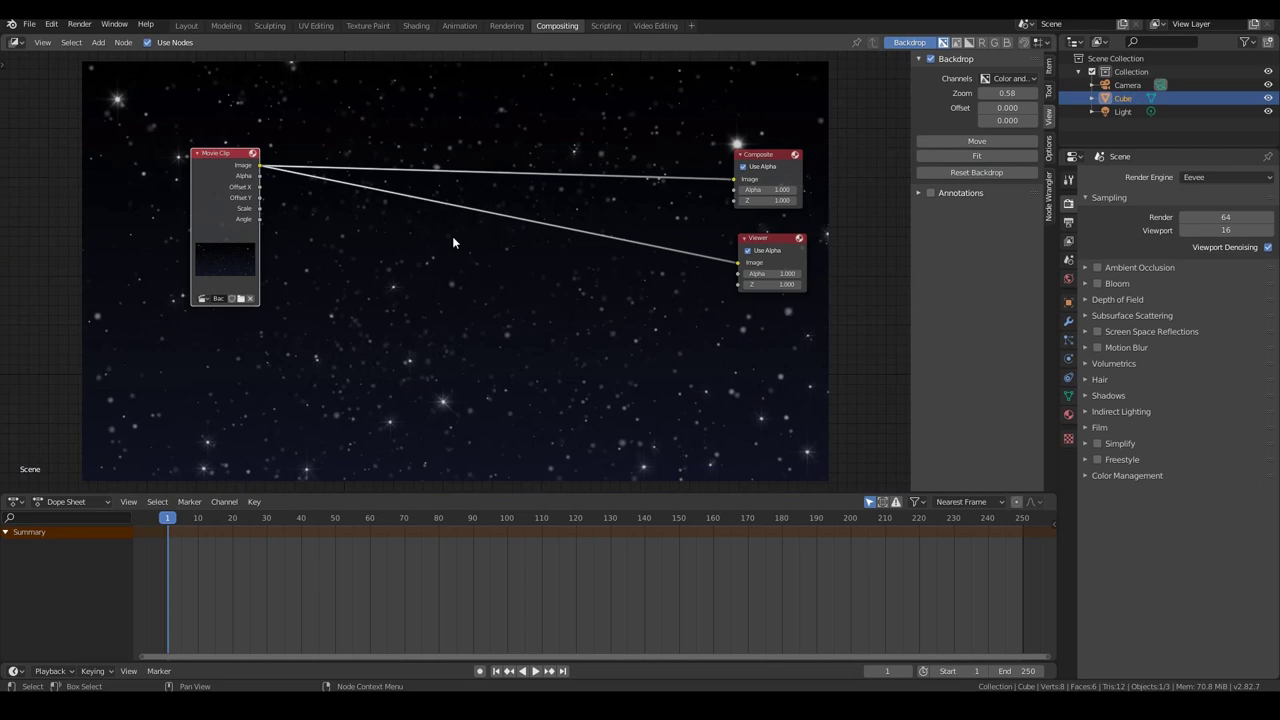
Spread the nodes apart, shifting the Movie Clip node outward and aligning the Composite and Viewer nodes above each other.
{"action": "left_click_drag", "start_coordinate": [221, 155], "coordinate": [167, 166]}
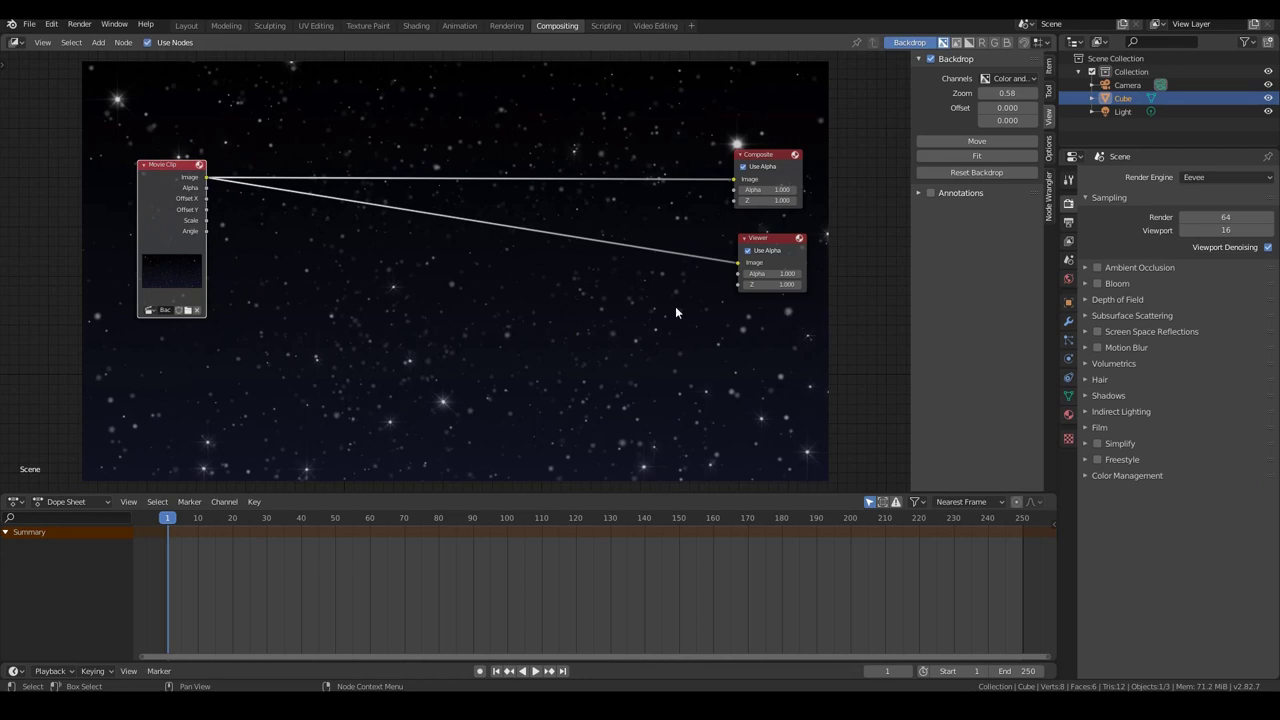
{"action": "left_click_drag", "start_coordinate": [675, 306], "coordinate": [762, 158]}
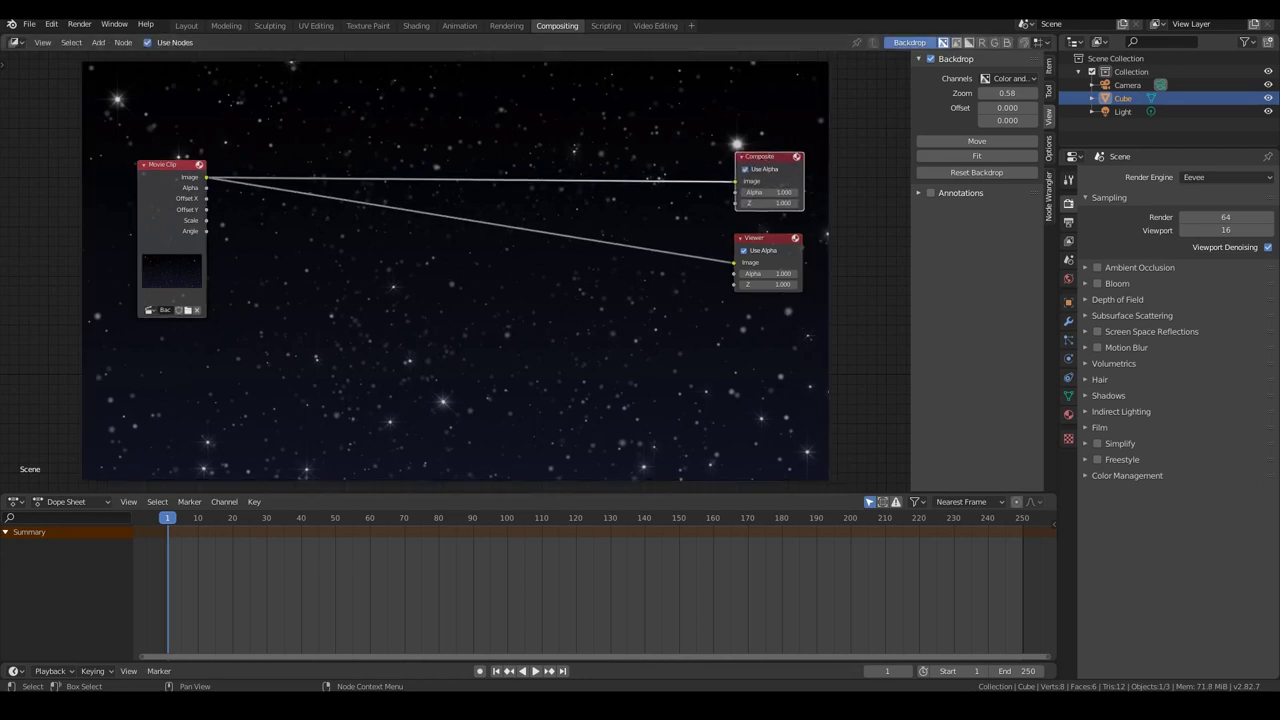
{"action": "left_click", "coordinate": [79, 24]}
{"action": "left_click", "coordinate": [765, 241]}
{"action": "left_click_drag", "start_coordinate": [762, 241], "coordinate": [769, 239]}
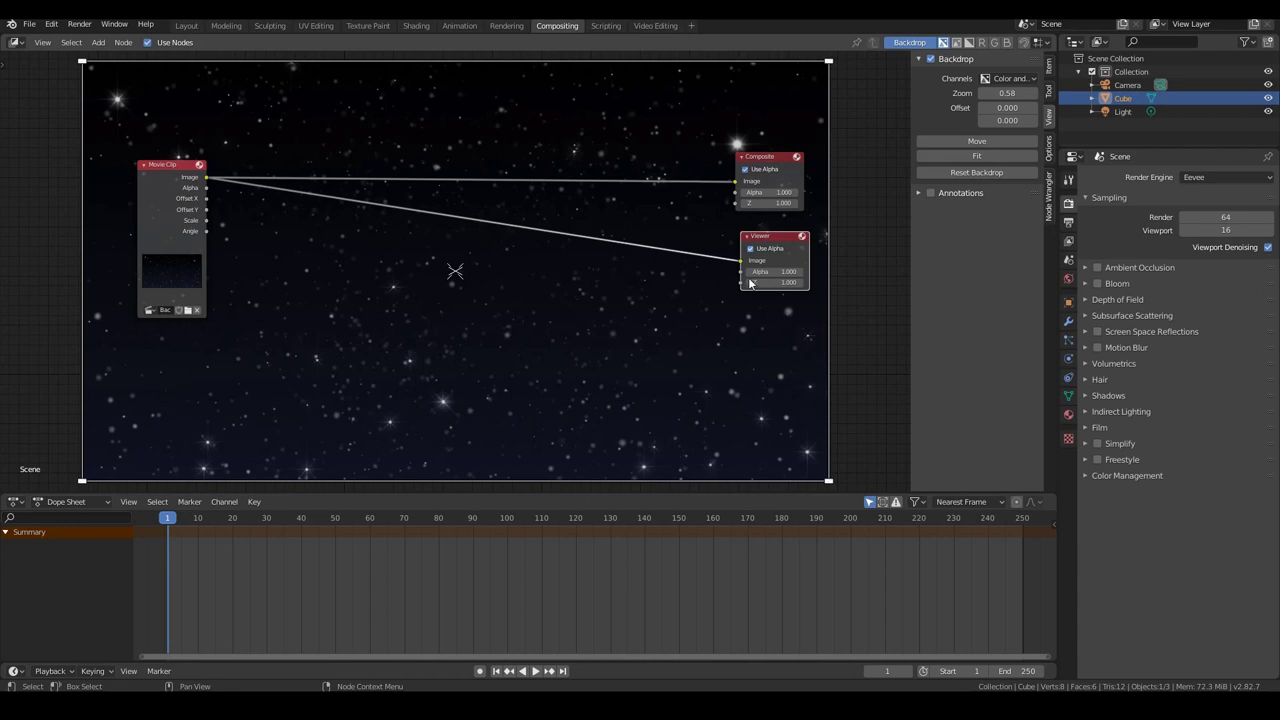
Add a reroute point joining the Composite and Viewer links, and reposition the nodes to leave space between them.
{"action": "left_click", "coordinate": [766, 165]}
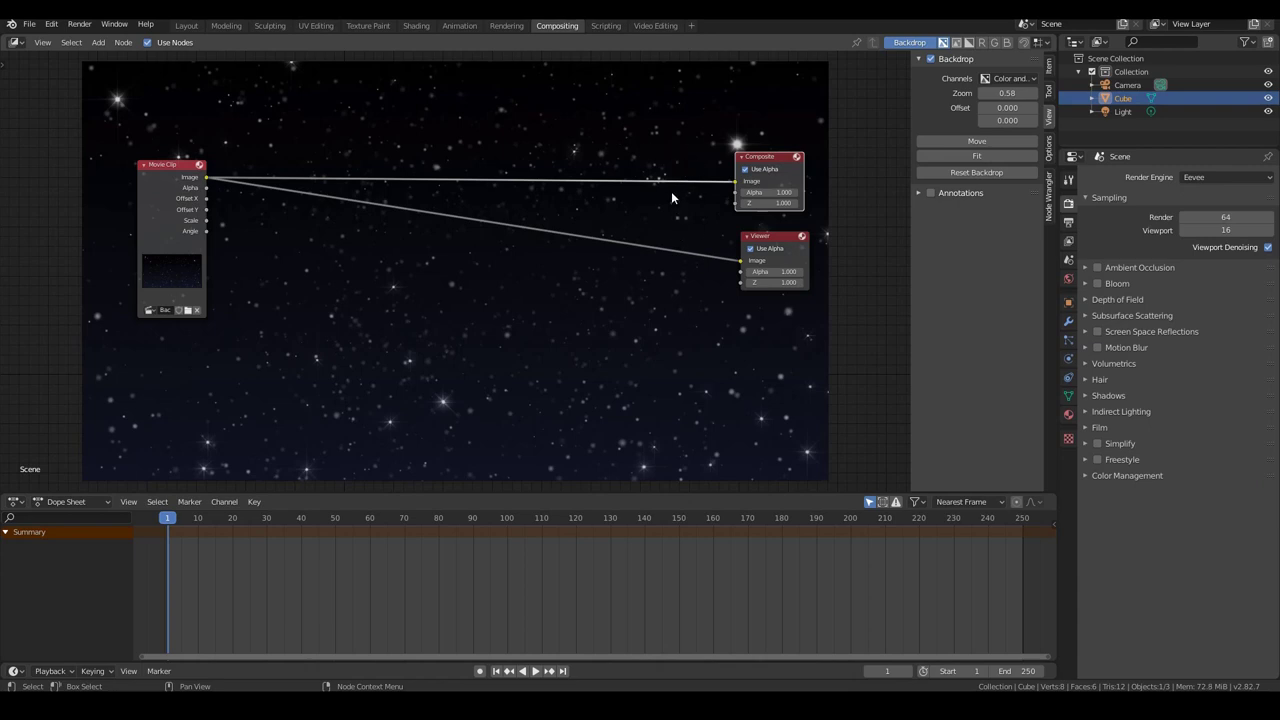
{"action": "mouse_move", "coordinate": [674, 142]}
{"action": "right_mouse_down", "text": "shift"}
{"action": "mouse_move", "coordinate": [691, 177]}
{"action": "mouse_move", "coordinate": [697, 250]}
{"action": "mouse_move", "coordinate": [685, 297]}
{"action": "right_mouse_up", "text": "shift"}
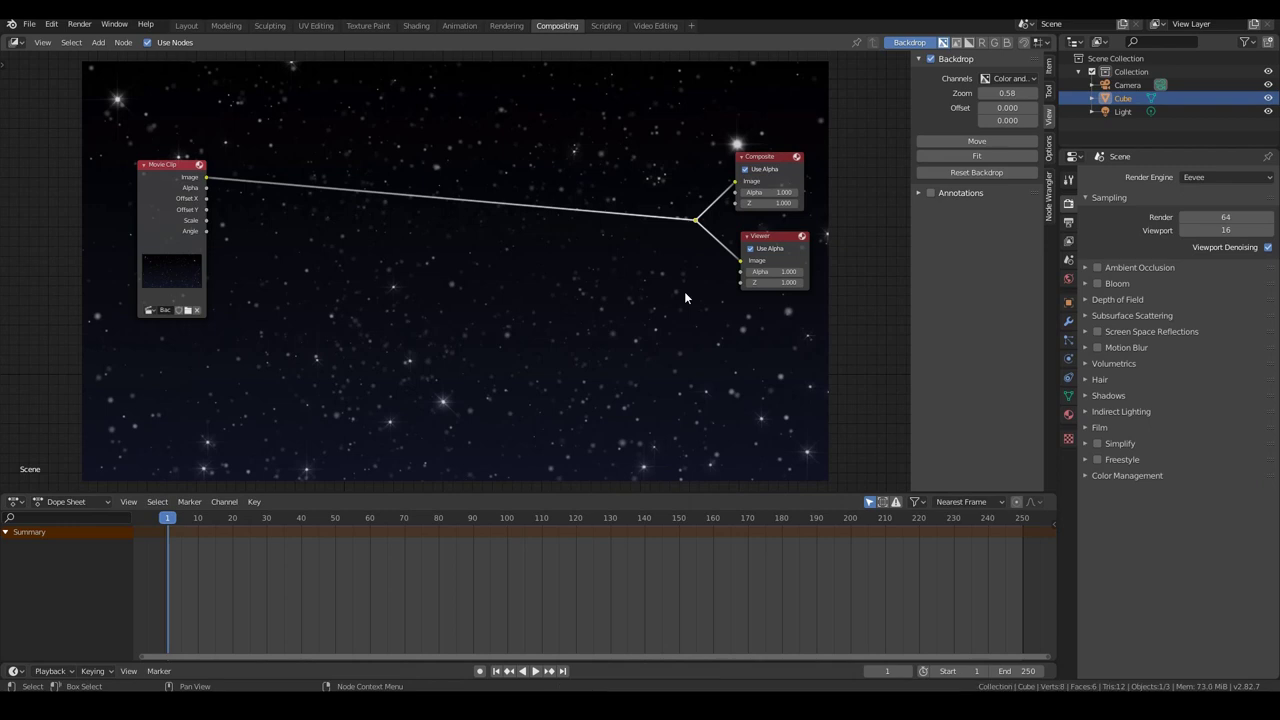
{"action": "key", "text": "ctrl+z"}
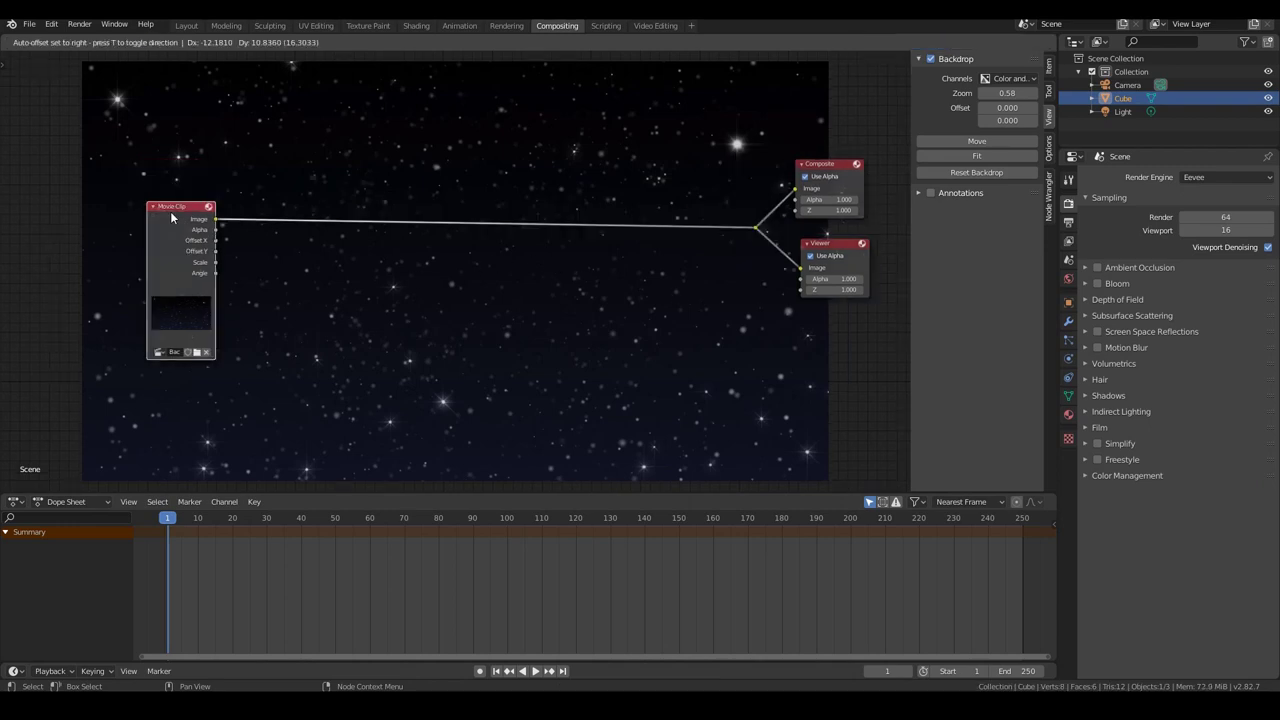
Play the background clip, stop playback and scrub the timeline to frame 163 to check the footage.
{"action": "left_click", "coordinate": [535, 671]}
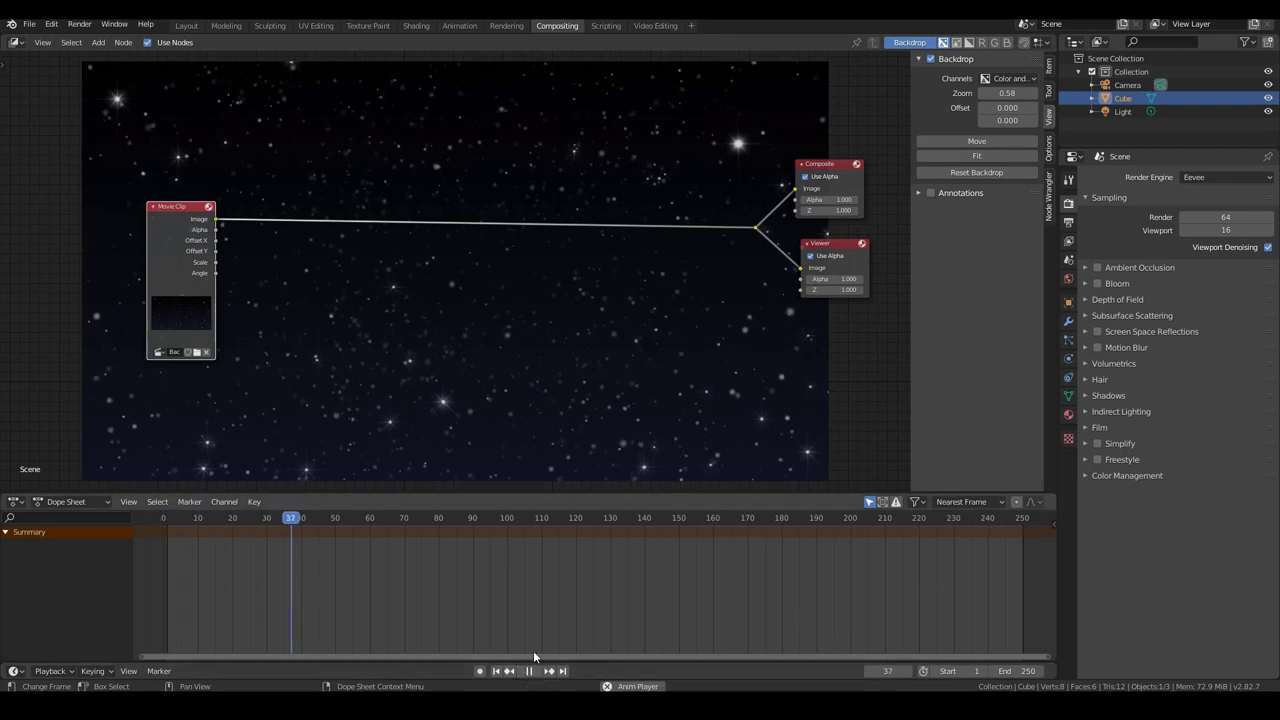
{"action": "key", "text": "space"}
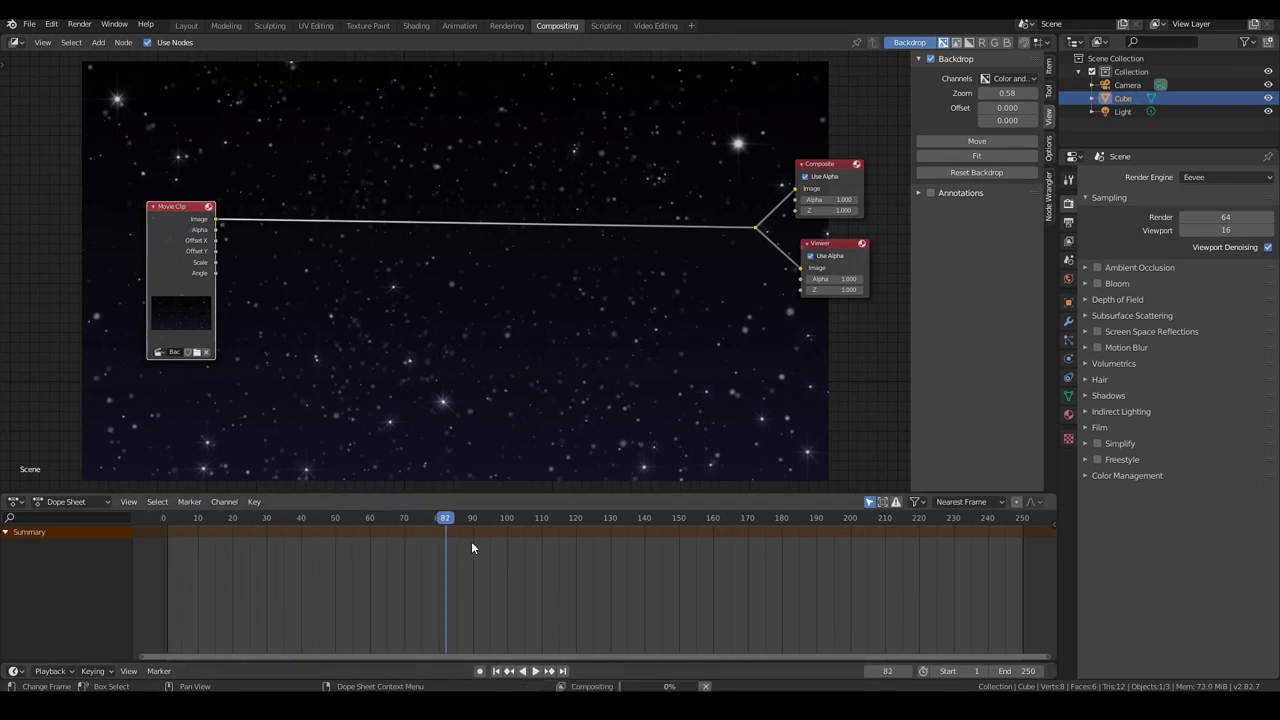
{"action": "left_click_drag", "start_coordinate": [466, 522], "coordinate": [723, 519]}
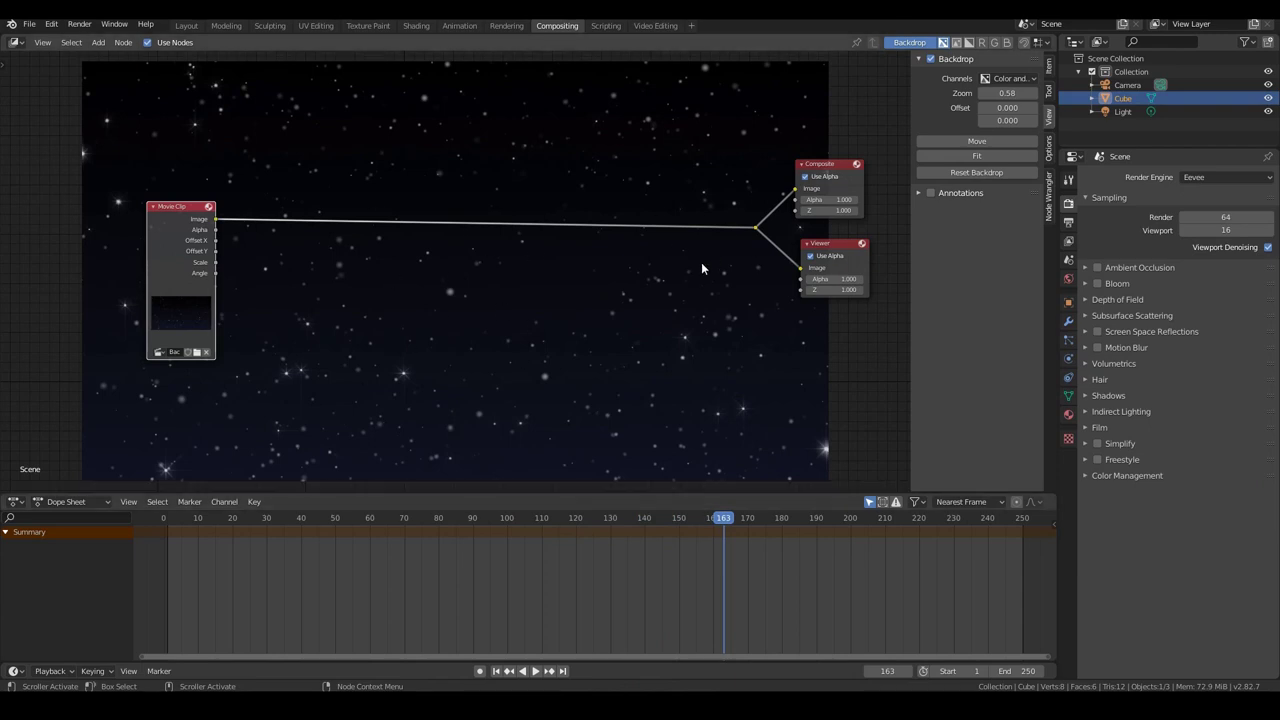
Scrub the timeline to frame 167 and move the Movie Clip node up to free space beneath it.
{"action": "left_click_drag", "start_coordinate": [723, 519], "coordinate": [737, 519]}
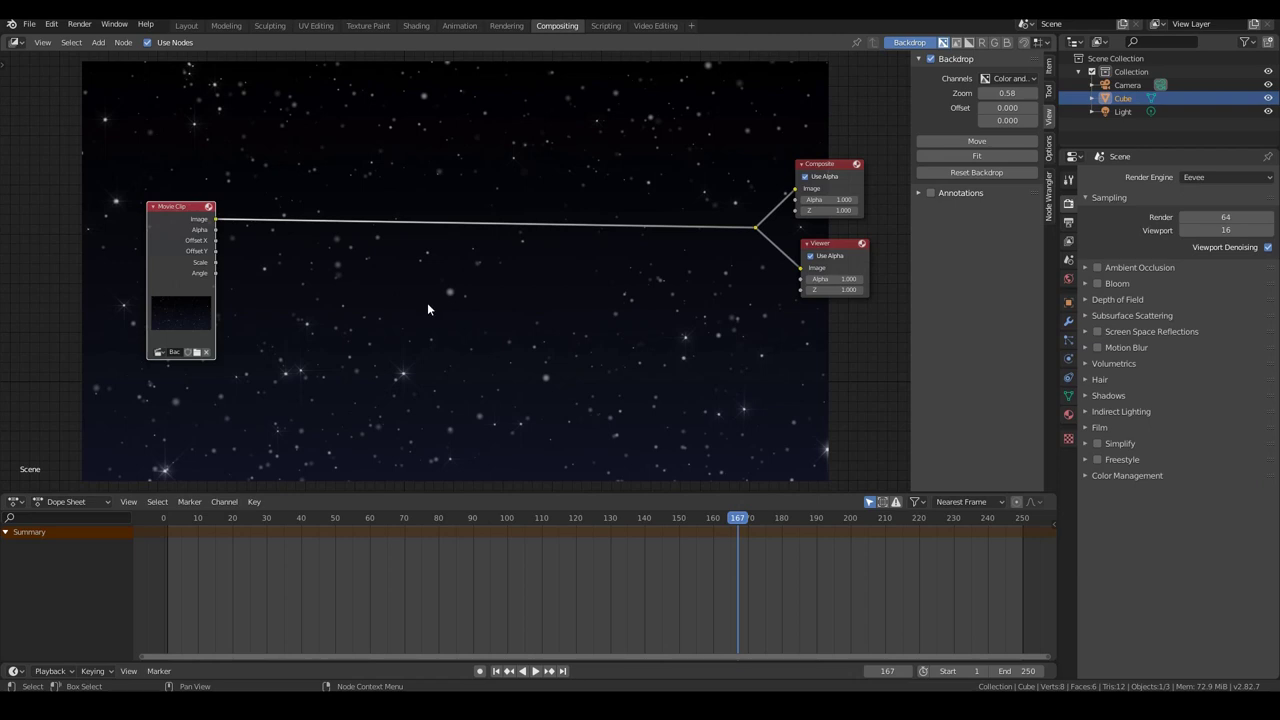
{"action": "left_click_drag", "start_coordinate": [168, 212], "coordinate": [169, 117]}
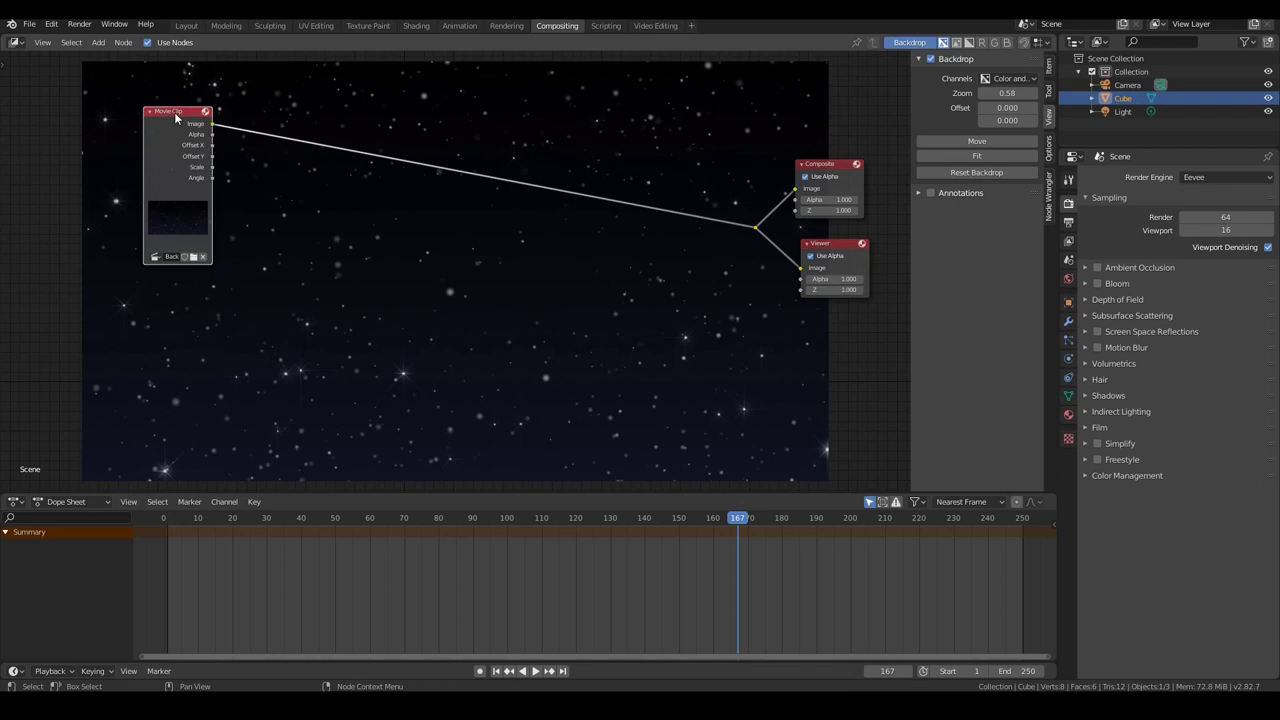
{"action": "key", "text": "shift+d"}
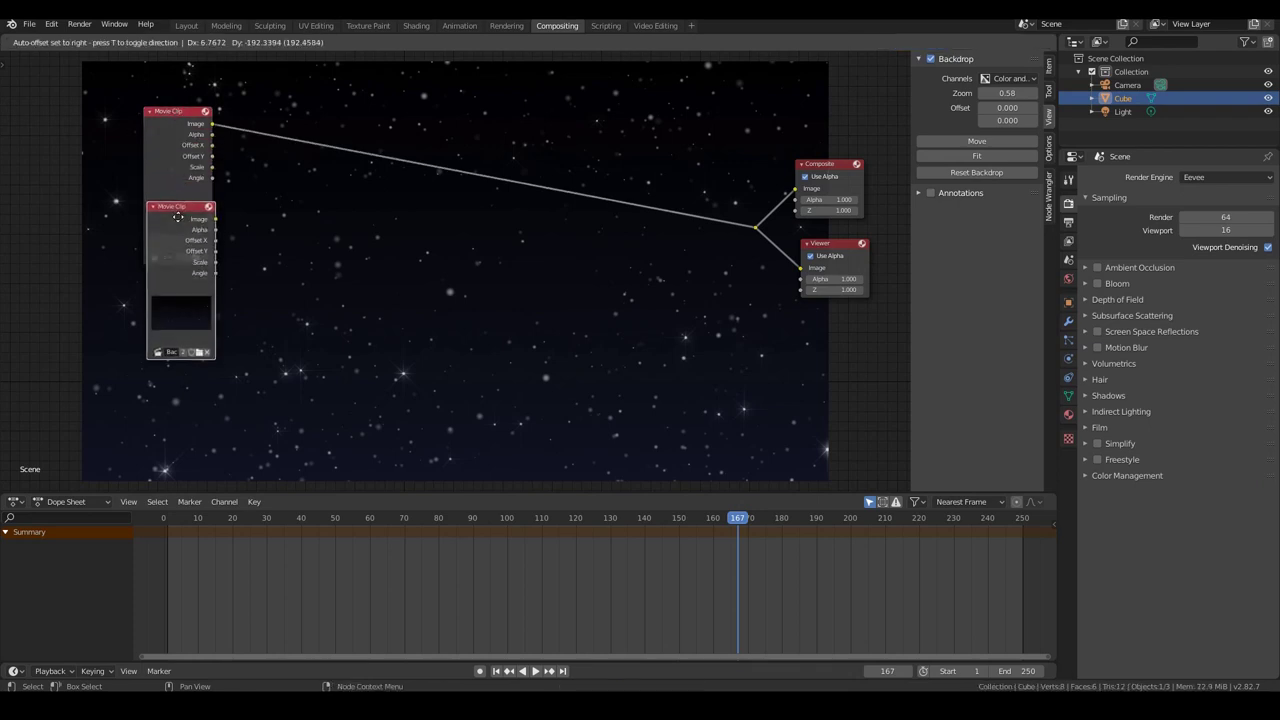
{"action": "left_click", "coordinate": [179, 289]}
{"action": "key", "text": "ctrl+z"}
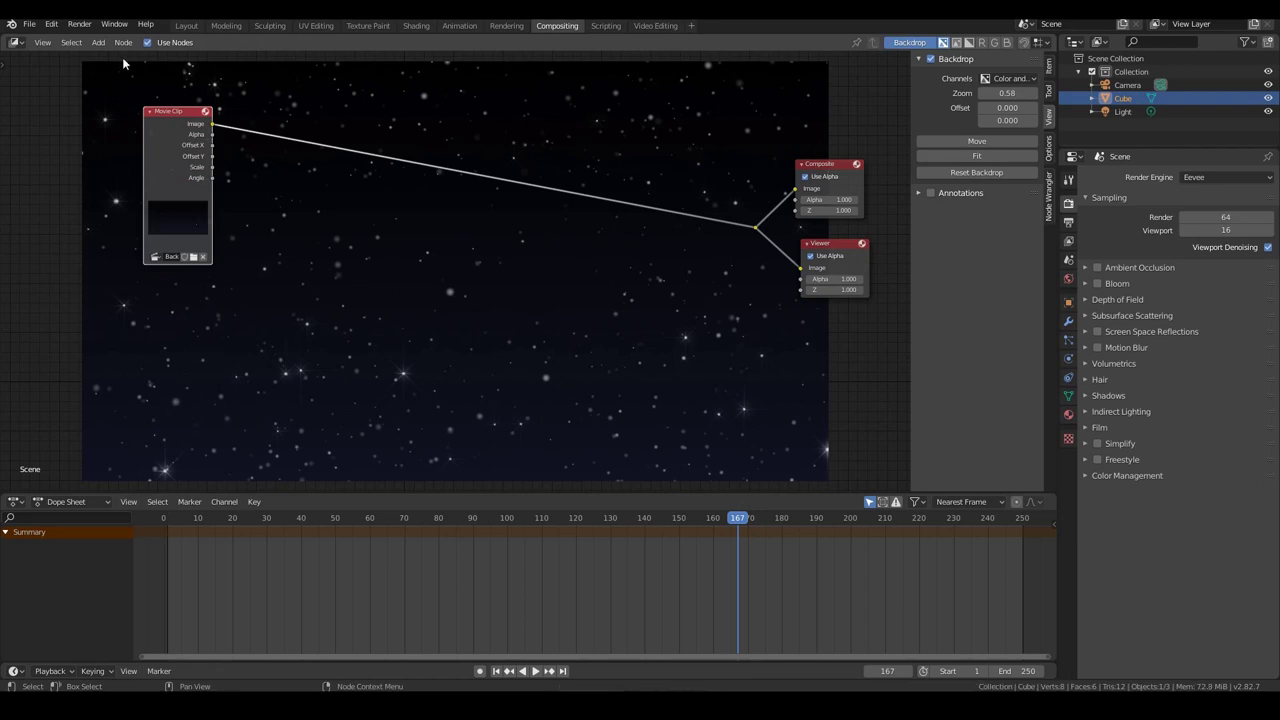
Duplicate the Movie Clip node beneath the original and load 171003B_002_2K.mp4 from the GreenScreen folder into the copy.
{"action": "left_click", "coordinate": [123, 43]}
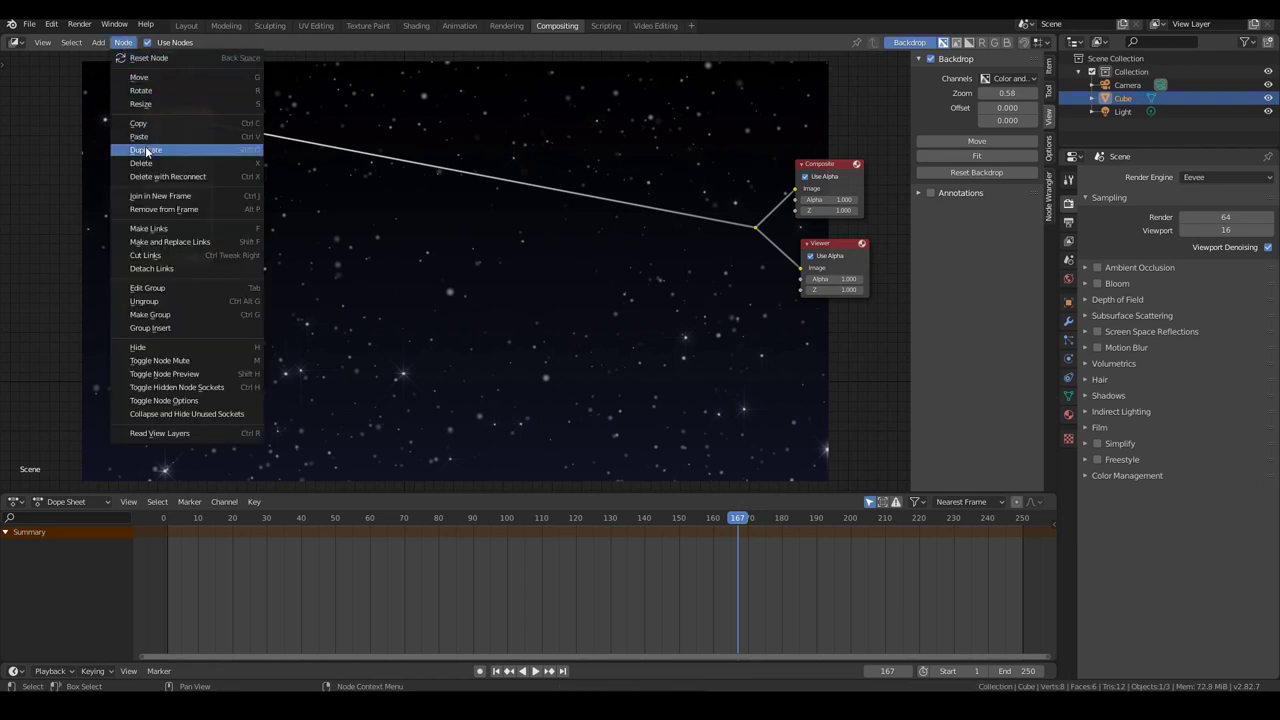
{"action": "left_click", "coordinate": [242, 150]}
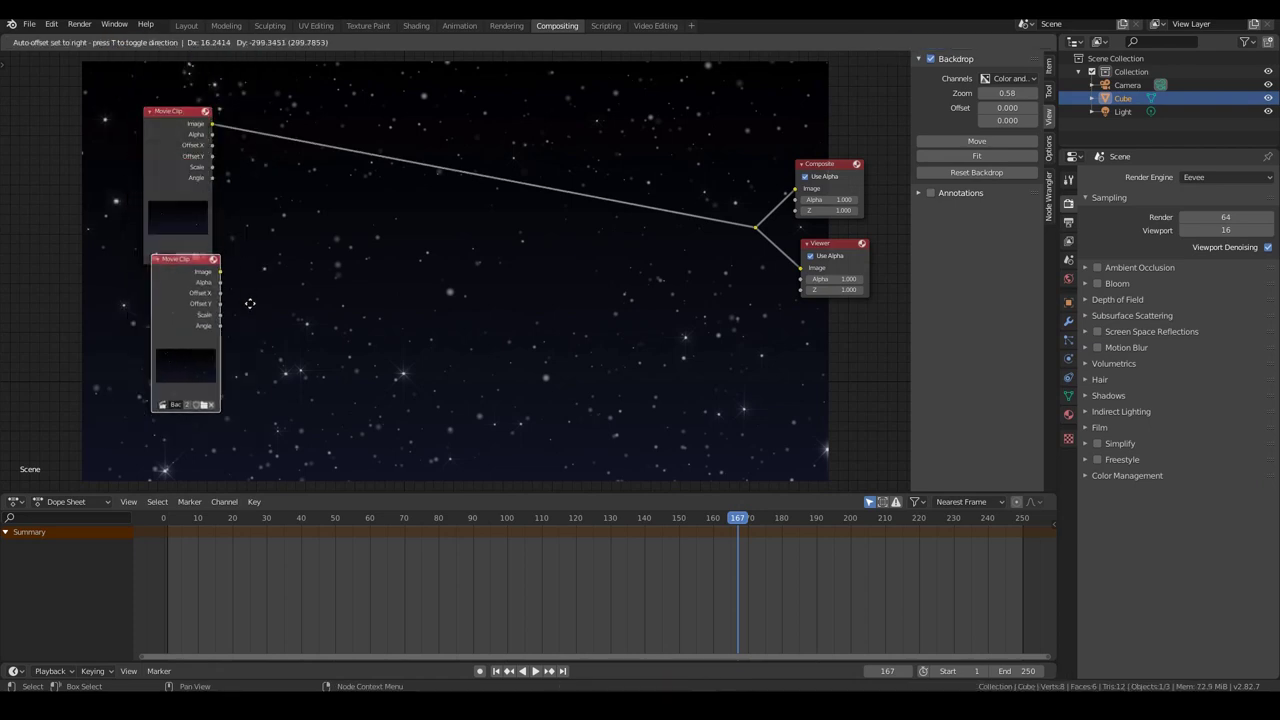
{"action": "left_click", "coordinate": [242, 334]}
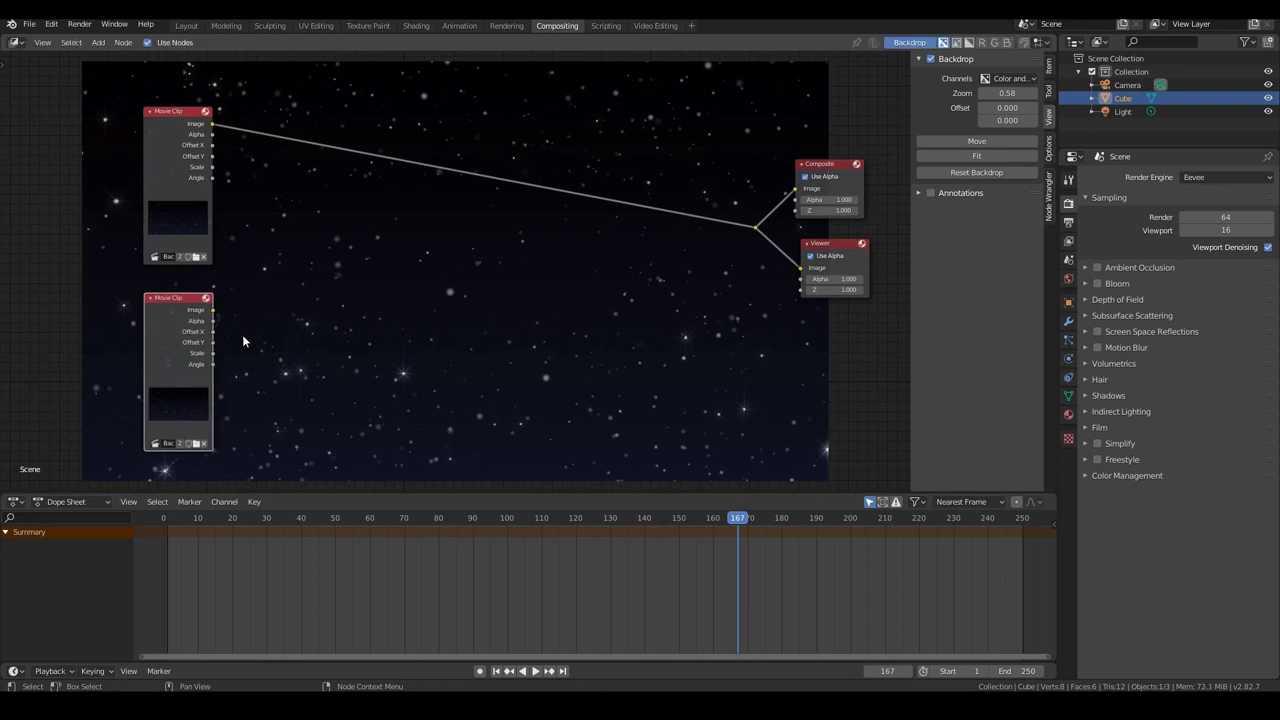
{"action": "left_click", "coordinate": [197, 443]}
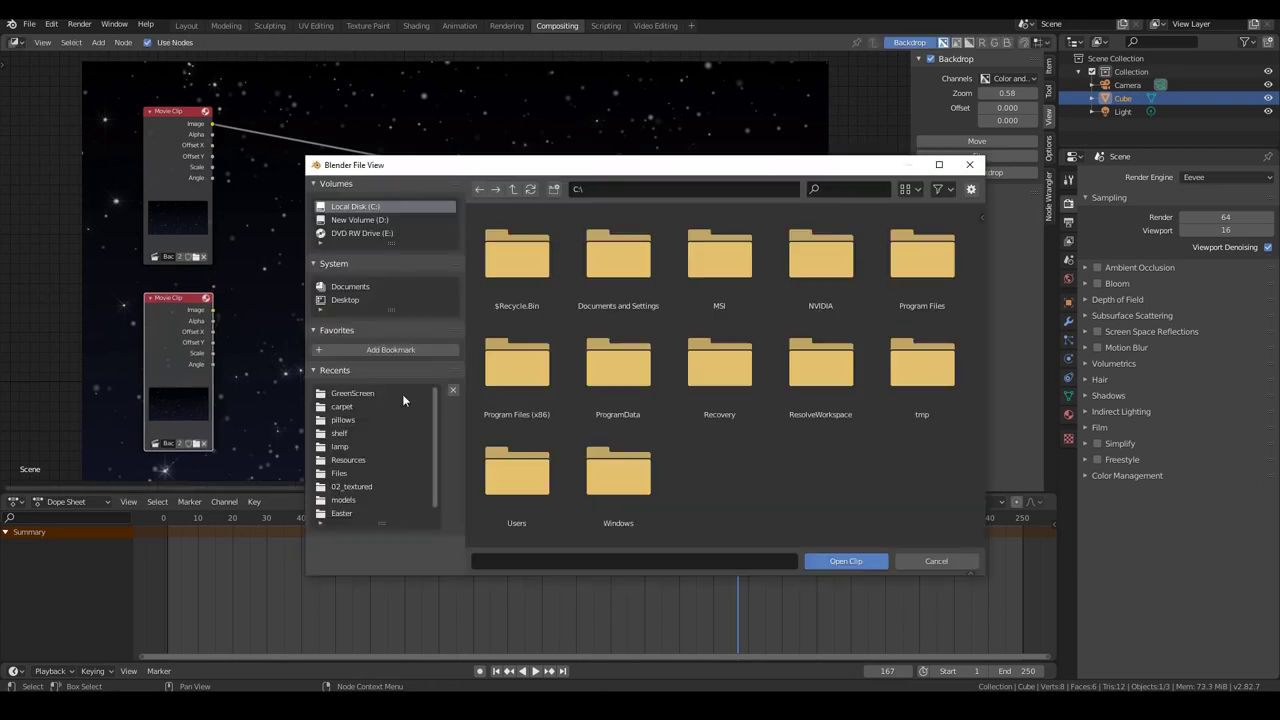
{"action": "left_click", "coordinate": [402, 393]}
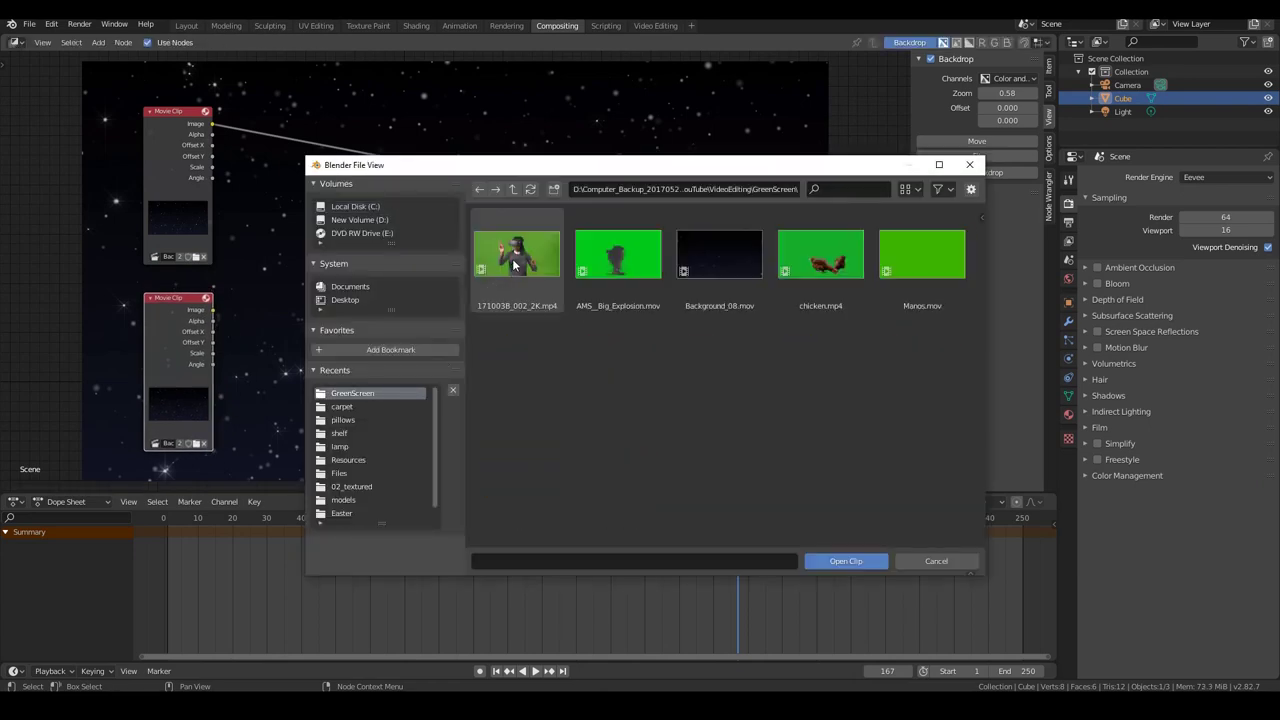
{"action": "double_click", "coordinate": [513, 264]}
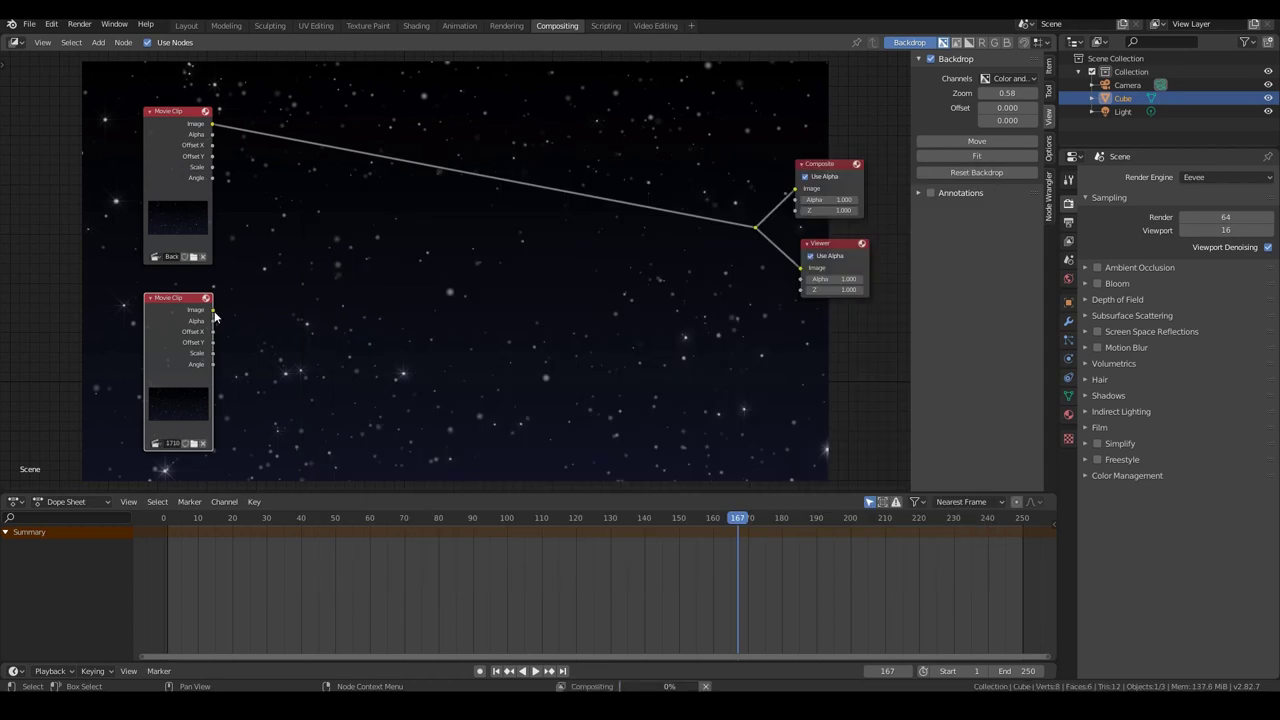
Preview the green screen clip by linking its Image output to the Viewer, and reconnect the Viewer to the reroute point.
{"action": "left_click_drag", "start_coordinate": [213, 312], "coordinate": [801, 268]}
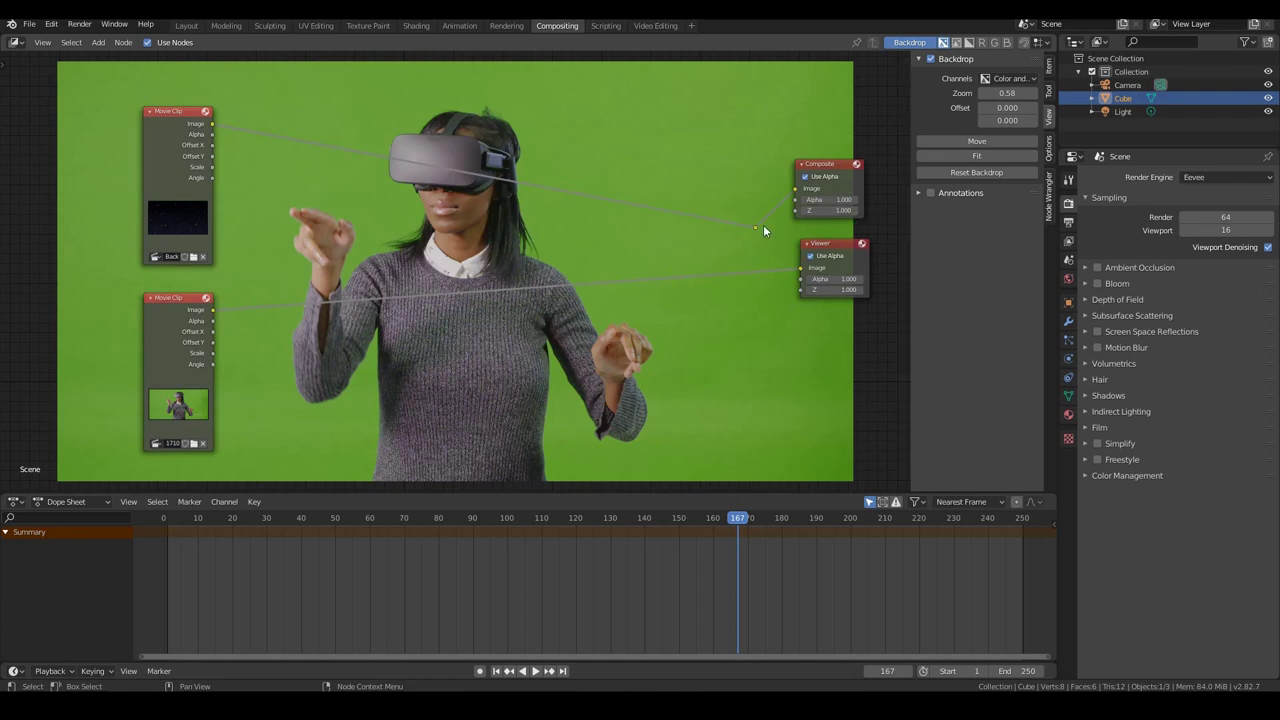
{"action": "left_click_drag", "start_coordinate": [755, 227], "coordinate": [801, 268]}
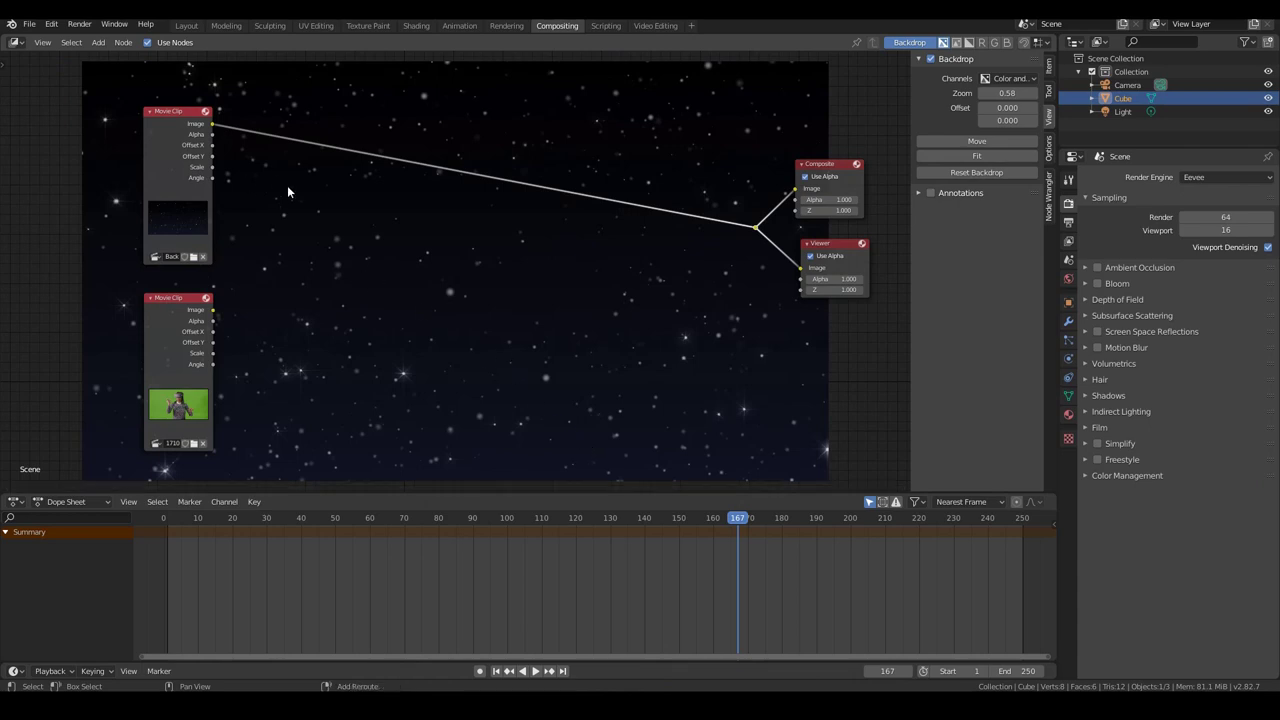
Show the output dimensions and insert a Scale node after the background Movie Clip, set to Render Size.
{"action": "left_click", "coordinate": [1068, 223]}
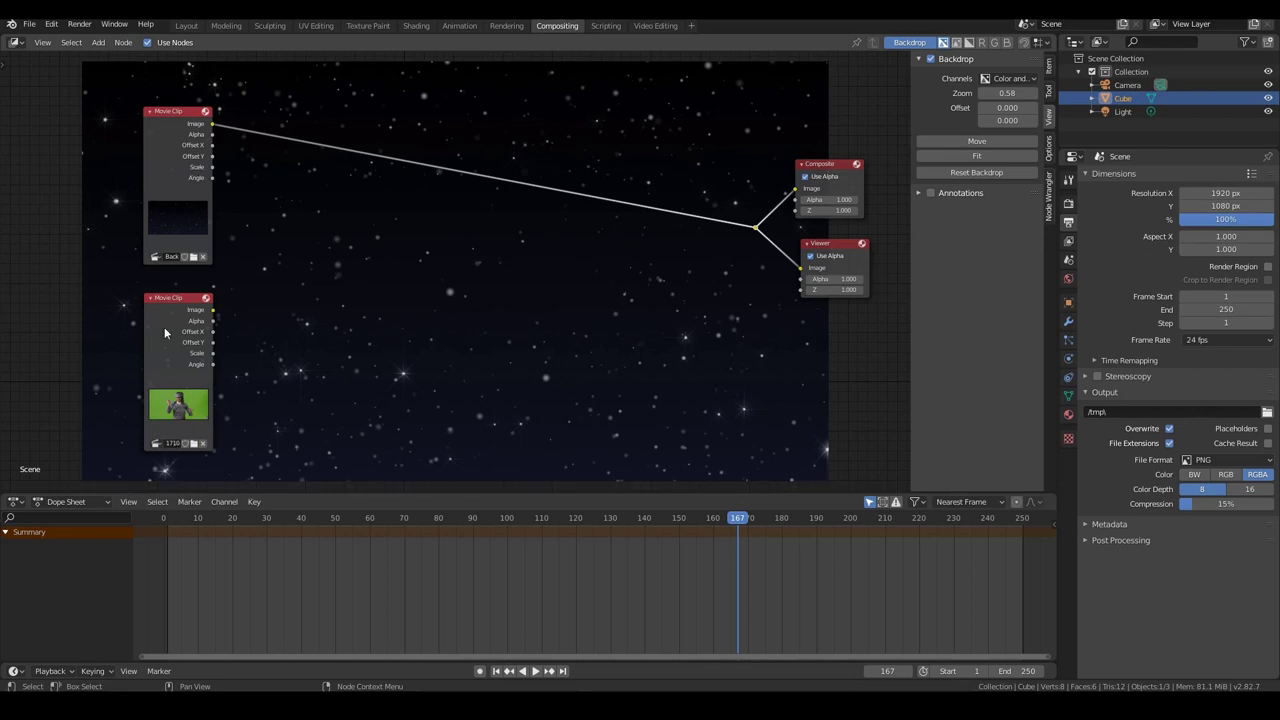
{"action": "key", "text": "shift+a"}
{"action": "mouse_move", "coordinate": [356, 242]}
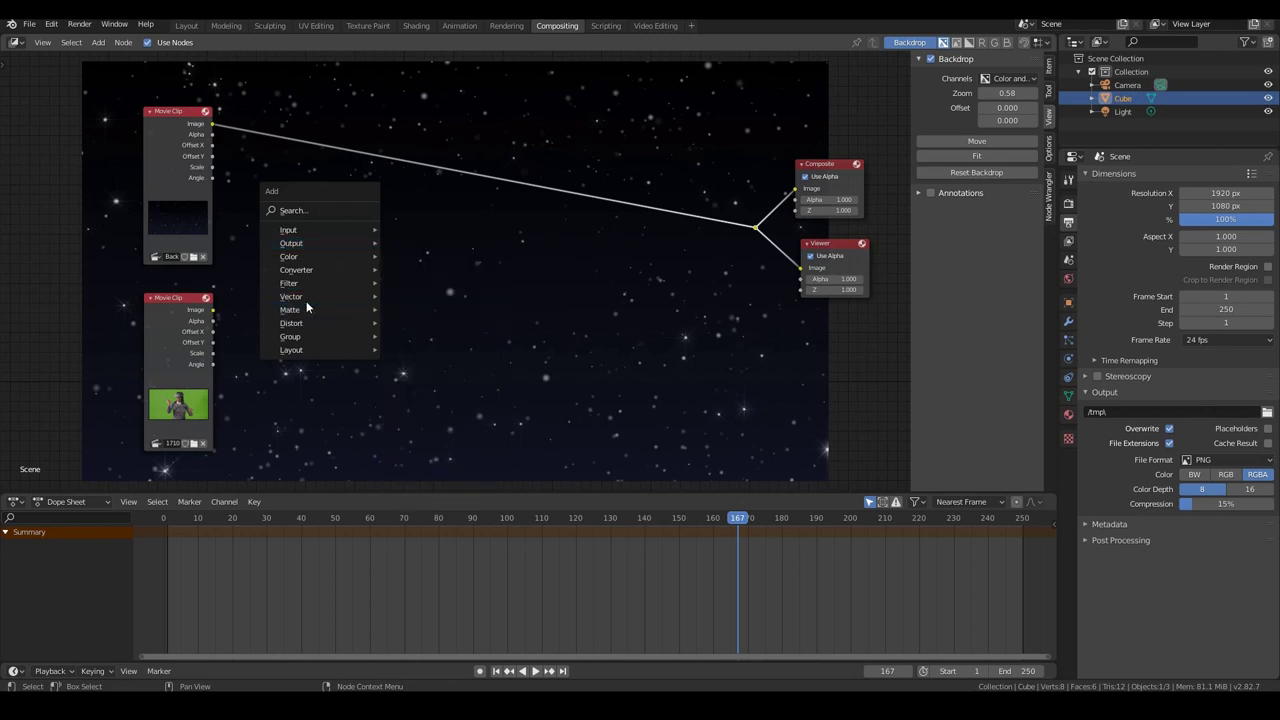
{"action": "mouse_move", "coordinate": [305, 316]}
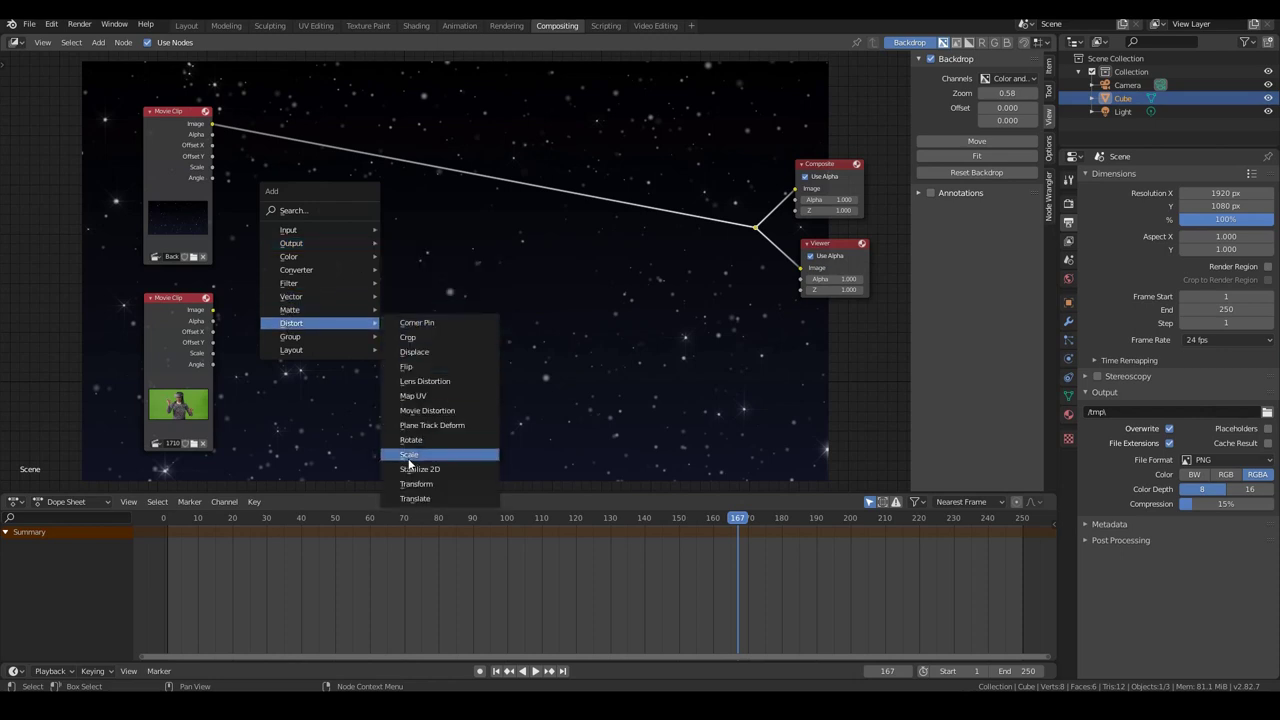
{"action": "left_click", "coordinate": [418, 455]}
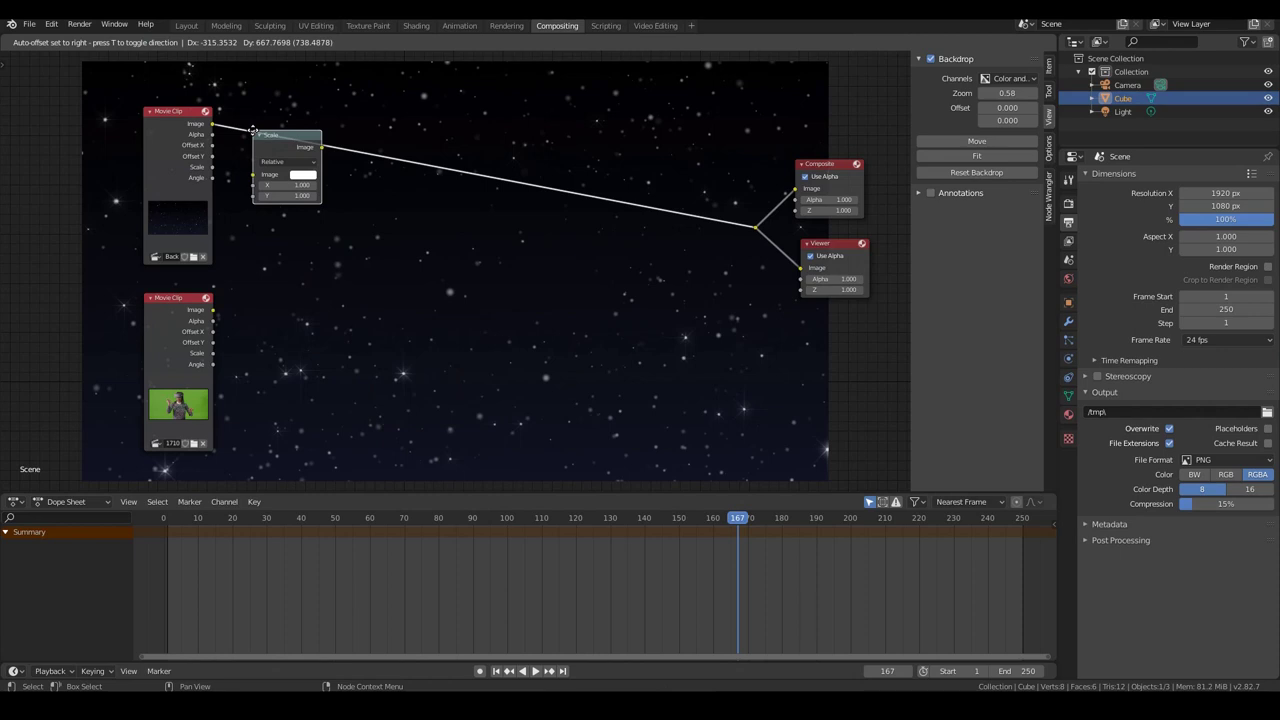
{"action": "left_click", "coordinate": [255, 116]}
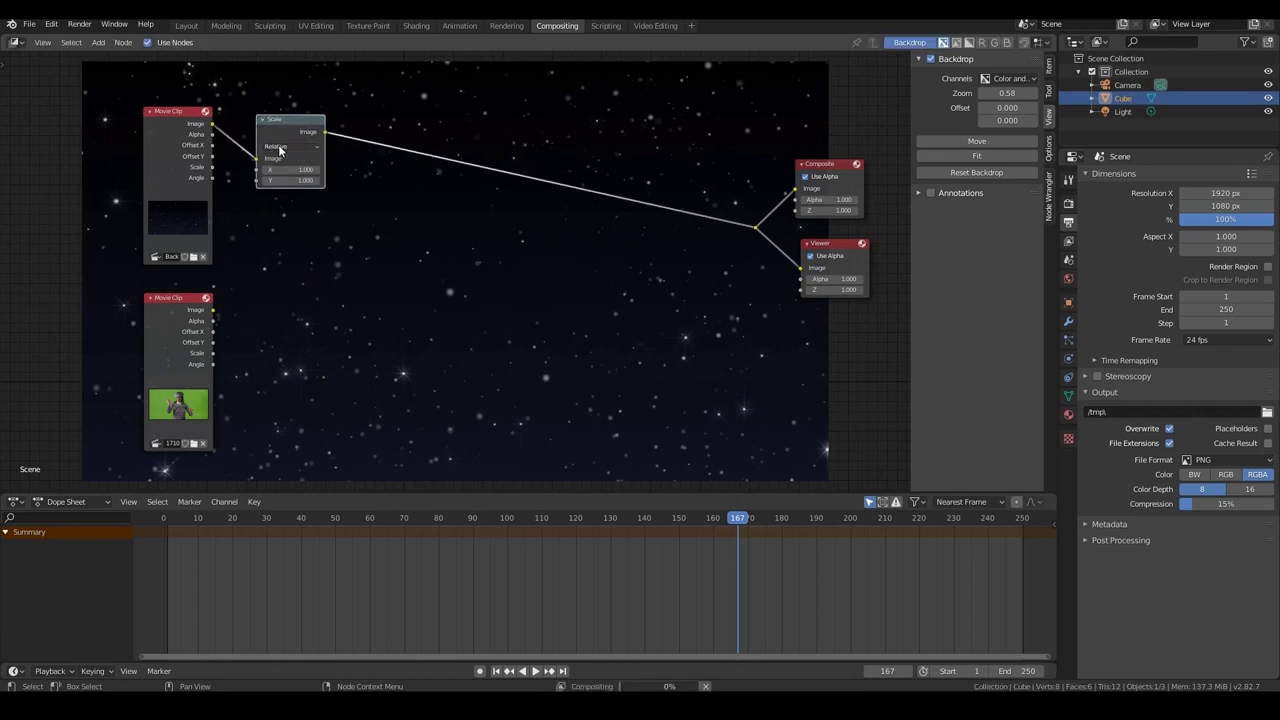
{"action": "left_click", "coordinate": [279, 148]}
{"action": "left_click", "coordinate": [280, 189]}
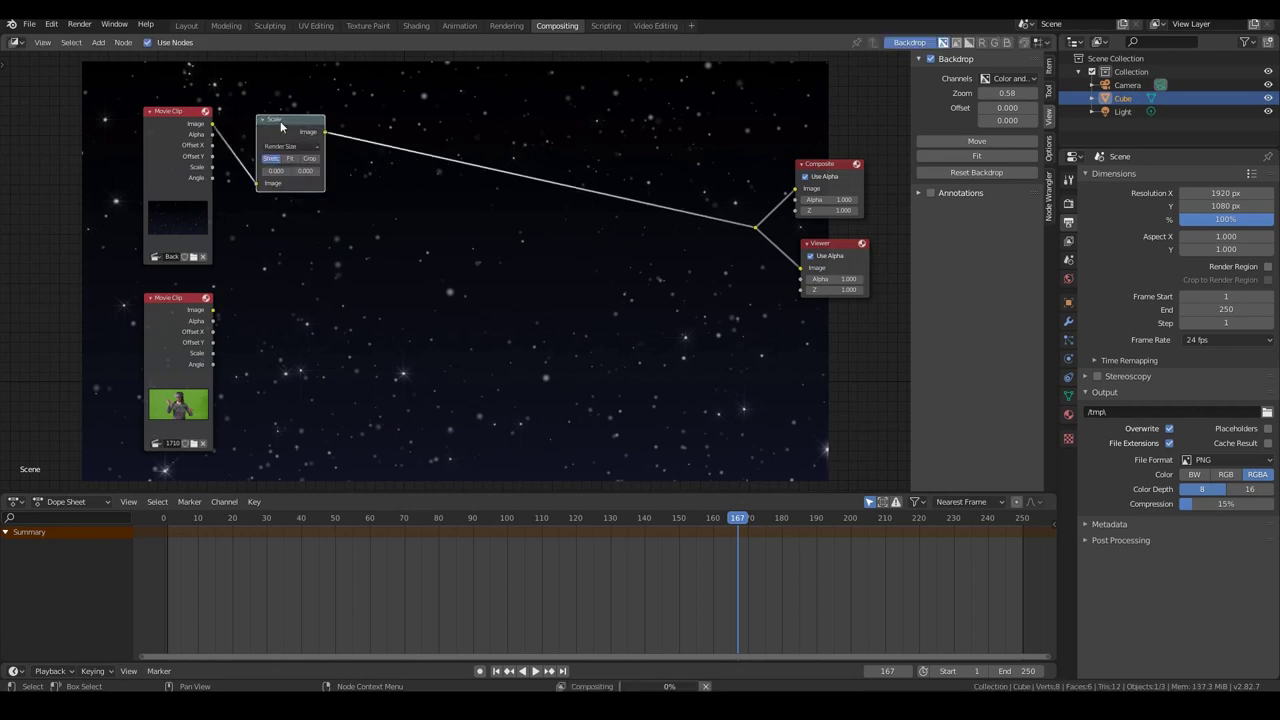
Duplicate the Scale node beside the green screen clip, connect the clip's Image output to it and align it with the other Scale node.
{"action": "key", "text": "shift+d"}
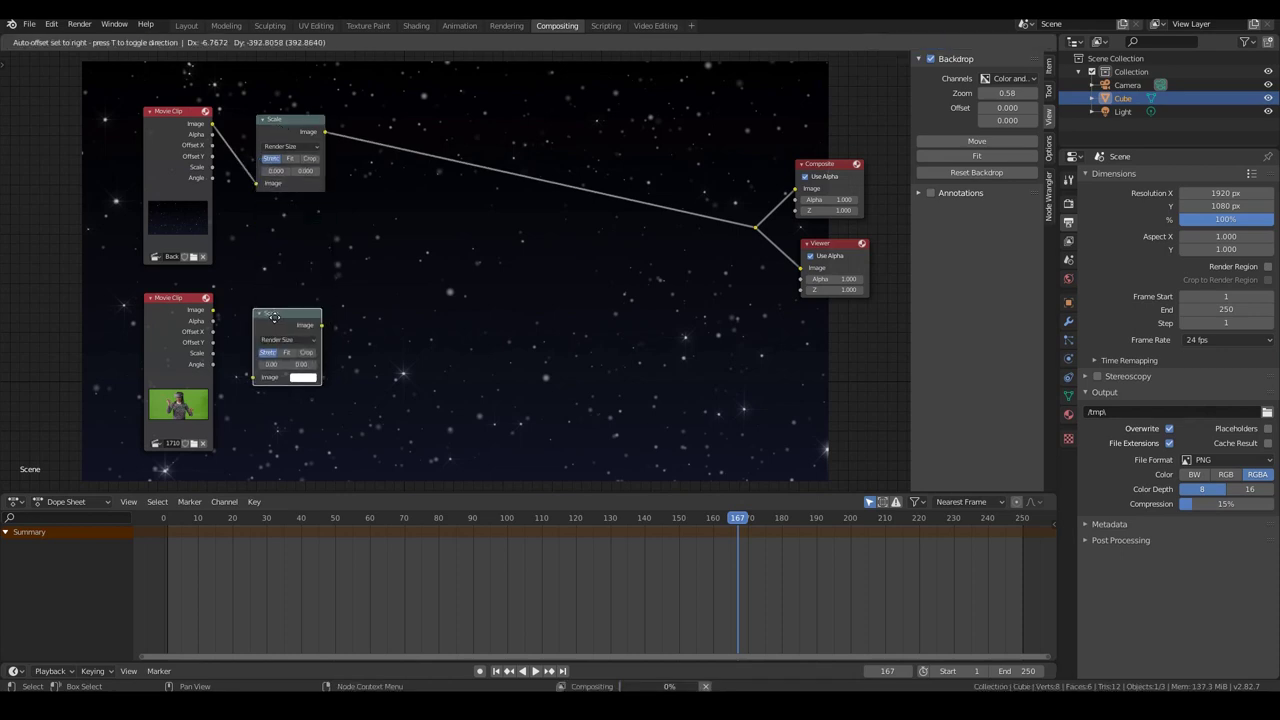
{"action": "left_click", "coordinate": [258, 326]}
{"action": "left_click_drag", "start_coordinate": [212, 310], "coordinate": [250, 381]}
{"action": "left_click", "coordinate": [822, 249]}
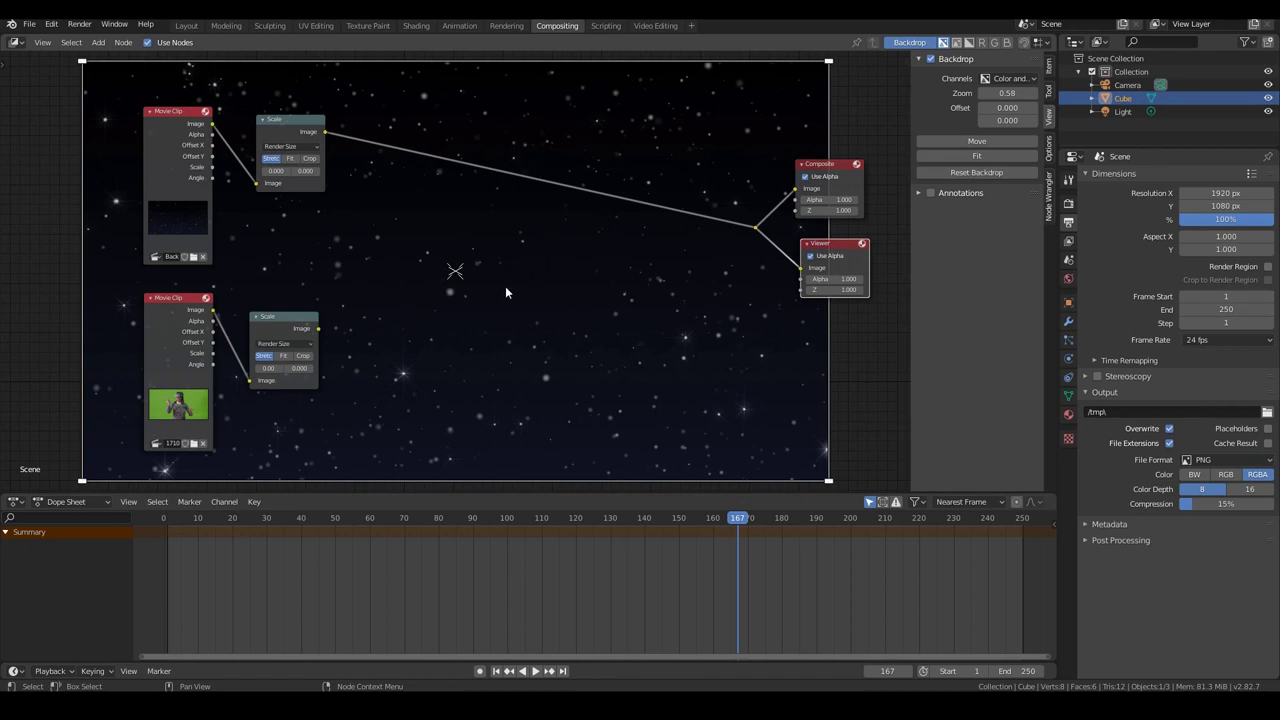
{"action": "middle_click_drag", "start_coordinate": [338, 312], "coordinate": [381, 387]}
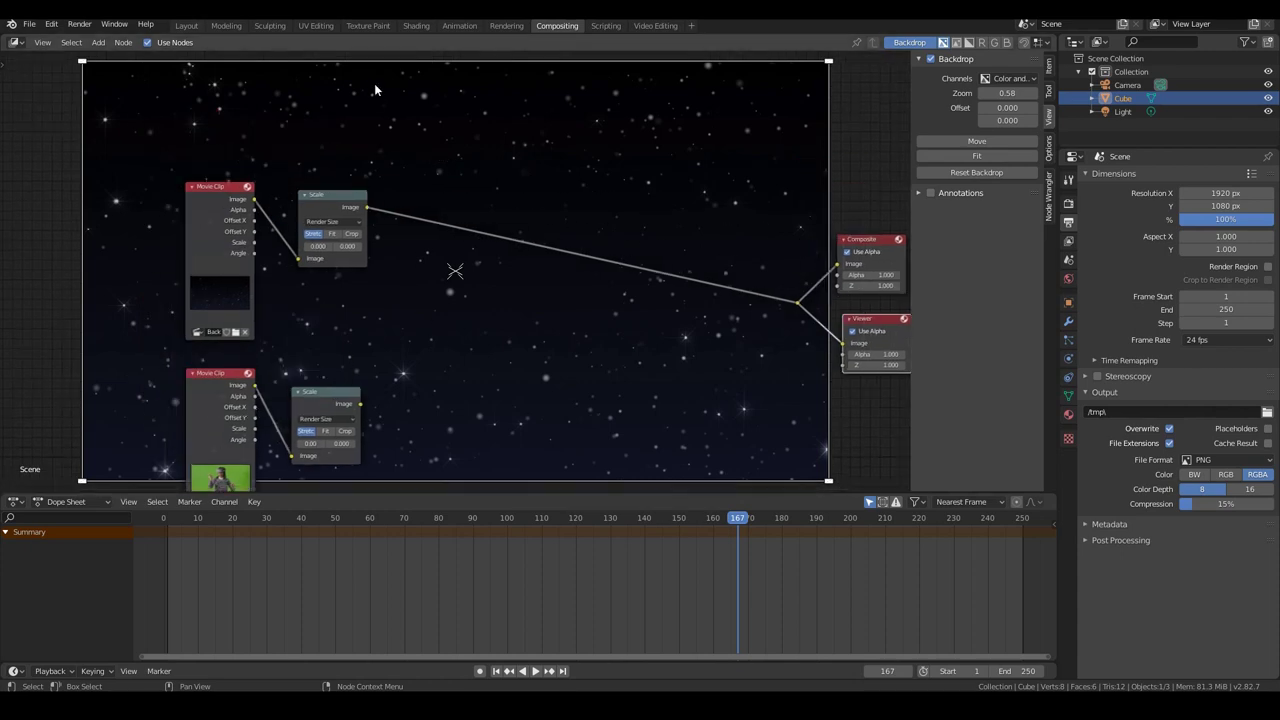
{"action": "scroll", "coordinate": [374, 248], "scroll_direction": "down", "scroll_amount": 1}
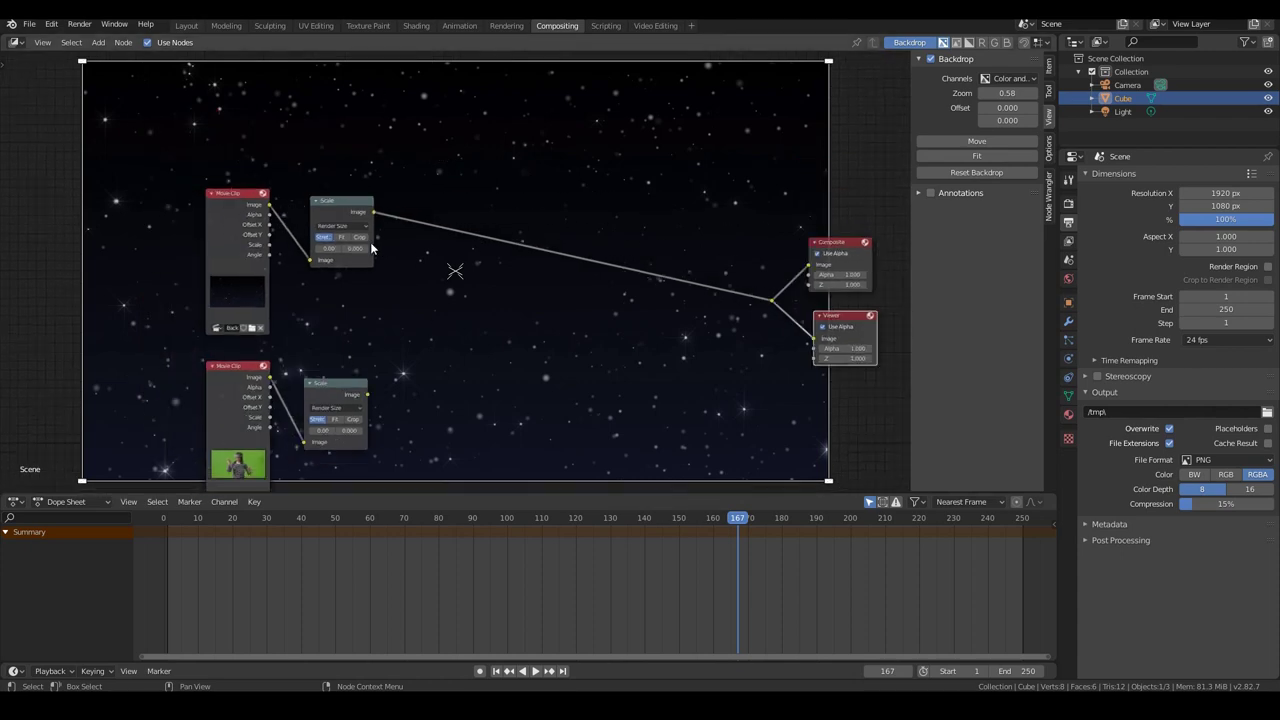
{"action": "left_click", "coordinate": [309, 384]}
{"action": "left_click", "coordinate": [311, 386]}
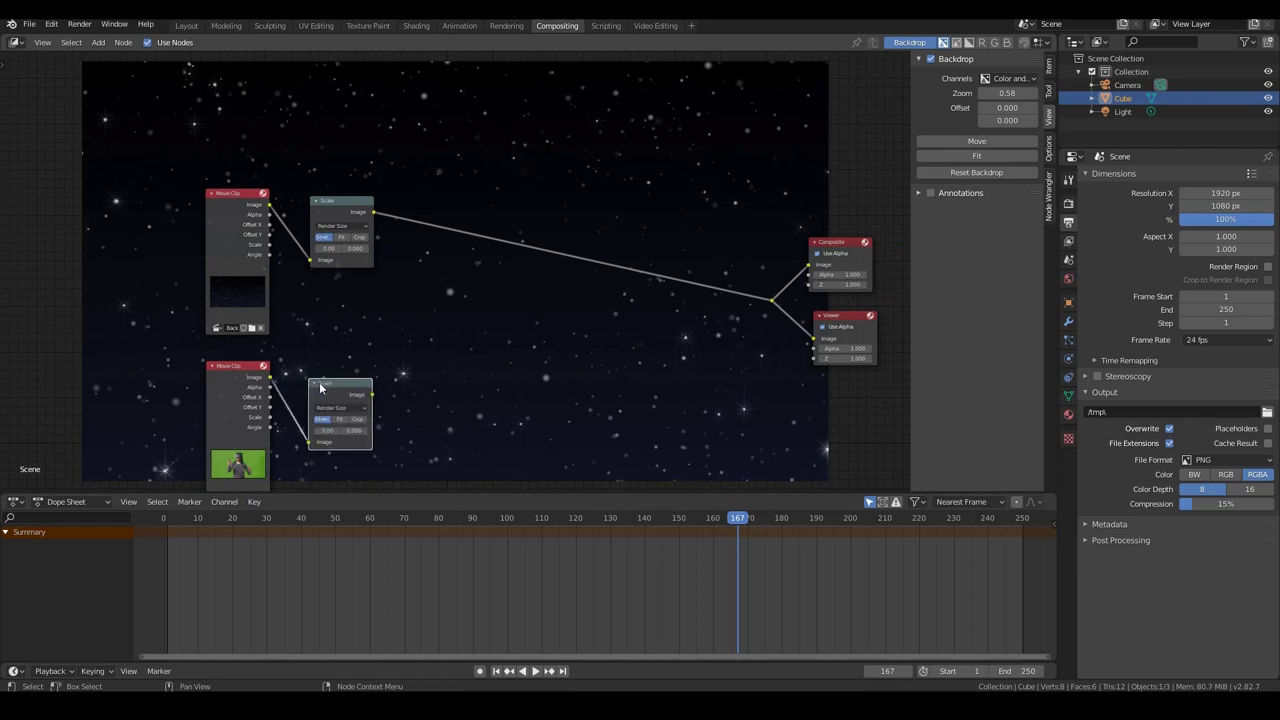
Rearrange the node pairs so the green screen clip and its Scale node sit above the background clip and its Scale node.
{"action": "left_click", "coordinate": [234, 368]}
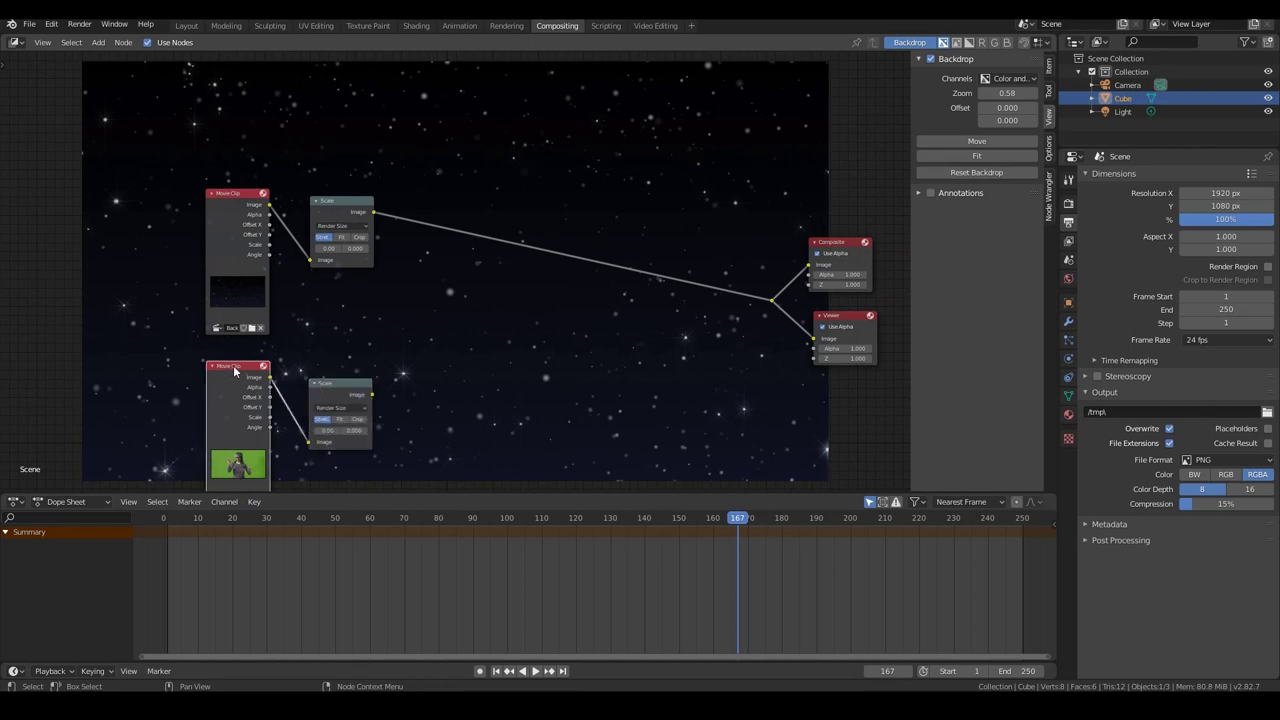
{"action": "left_click", "coordinate": [336, 382], "text": "shift"}
{"action": "left_click_drag", "start_coordinate": [335, 384], "coordinate": [329, 39]}
{"action": "left_click", "coordinate": [333, 214]}
{"action": "left_click", "coordinate": [235, 203], "text": "shift"}
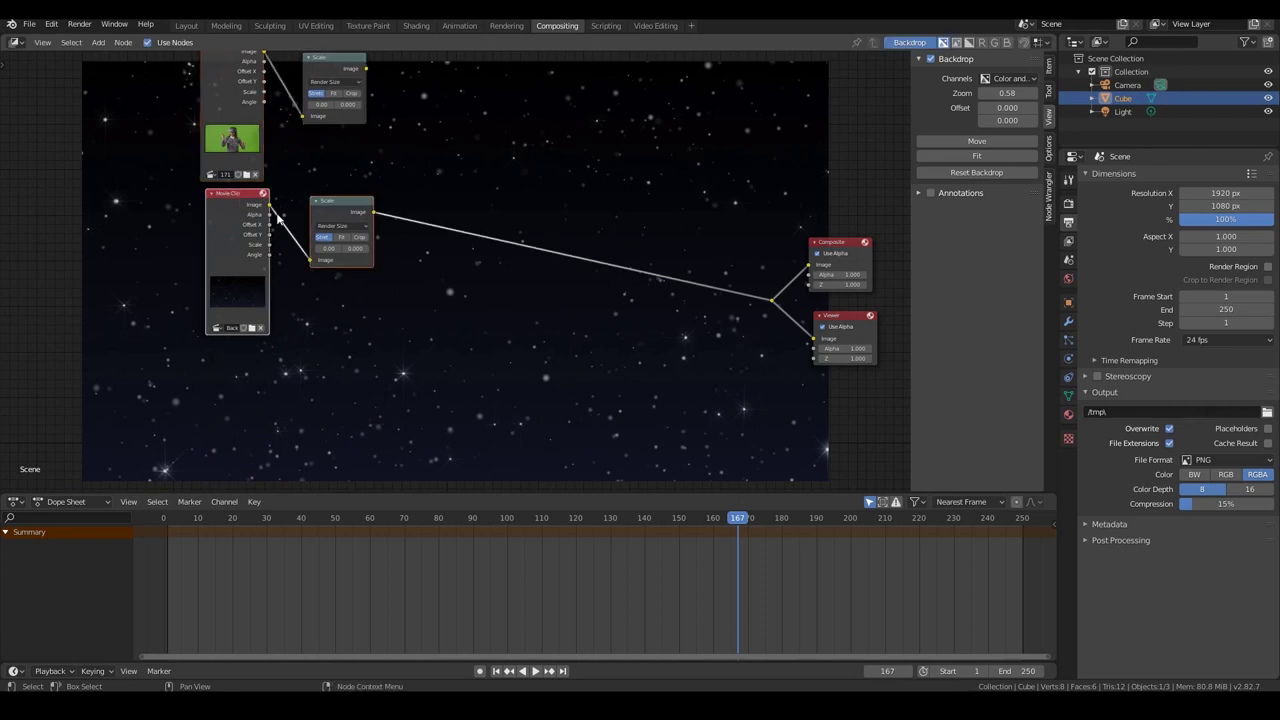
{"action": "left_click_drag", "start_coordinate": [238, 205], "coordinate": [226, 385]}
{"action": "scroll", "coordinate": [271, 277], "scroll_direction": "down", "scroll_amount": 1}
{"action": "left_click", "coordinate": [271, 96], "text": "shift"}
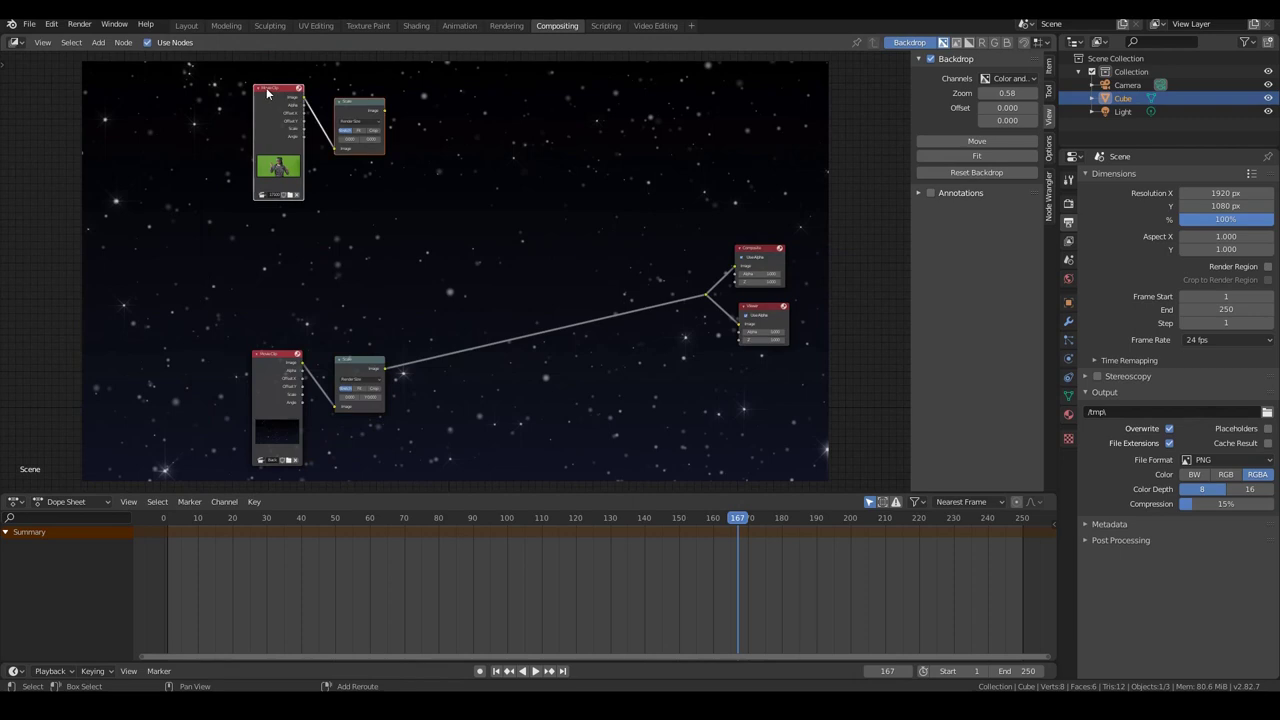
{"action": "left_click_drag", "start_coordinate": [272, 98], "coordinate": [277, 205]}
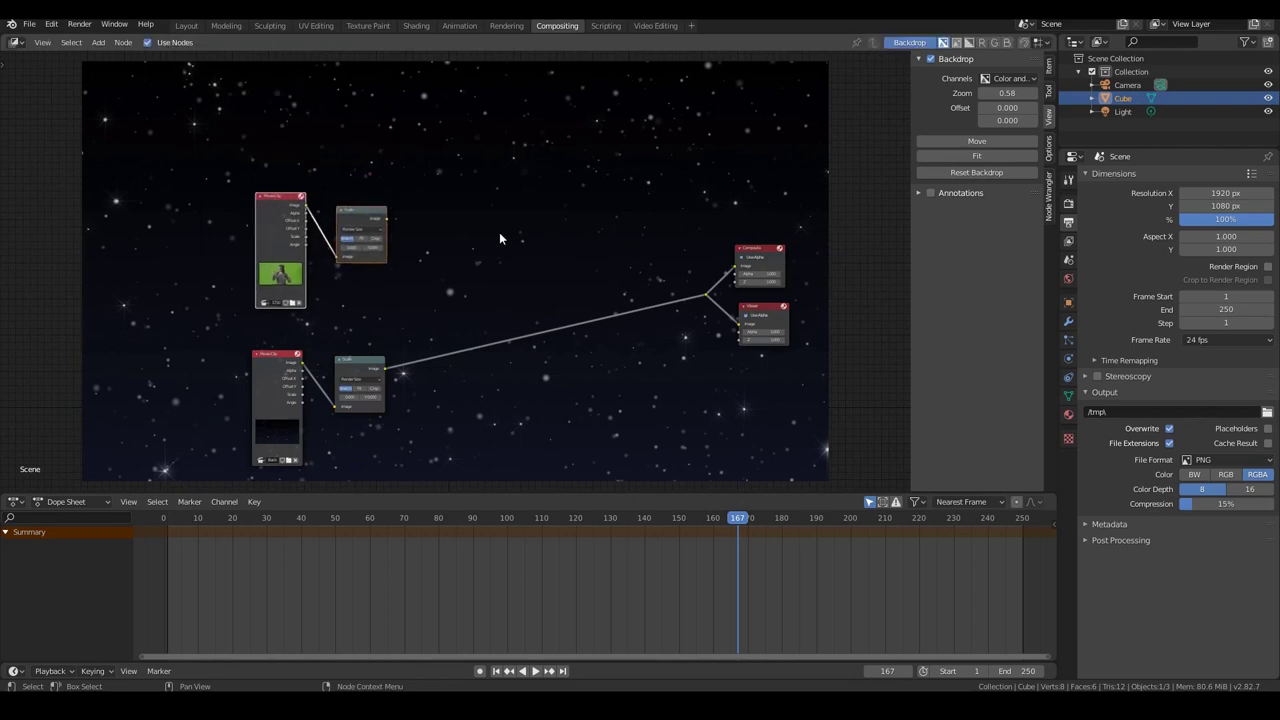
{"action": "scroll", "coordinate": [499, 232], "scroll_direction": "up", "scroll_amount": 2}
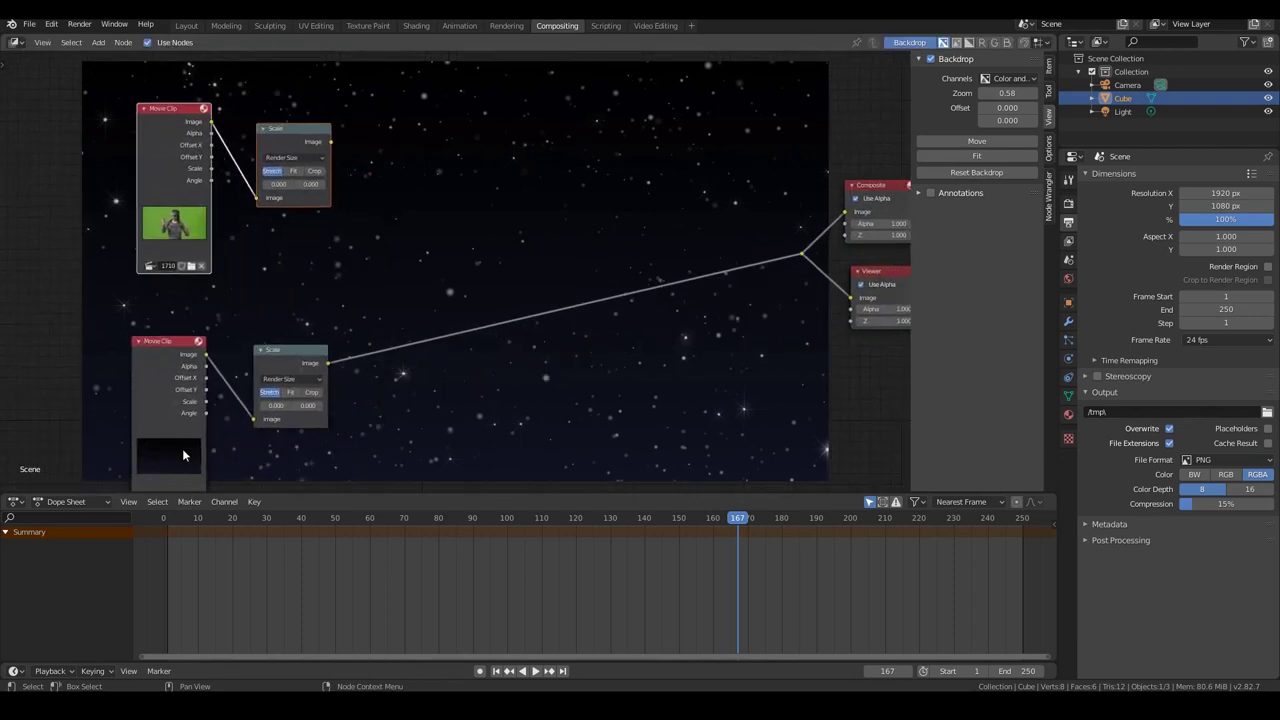
{"action": "middle_click_drag", "start_coordinate": [356, 284], "coordinate": [344, 252]}
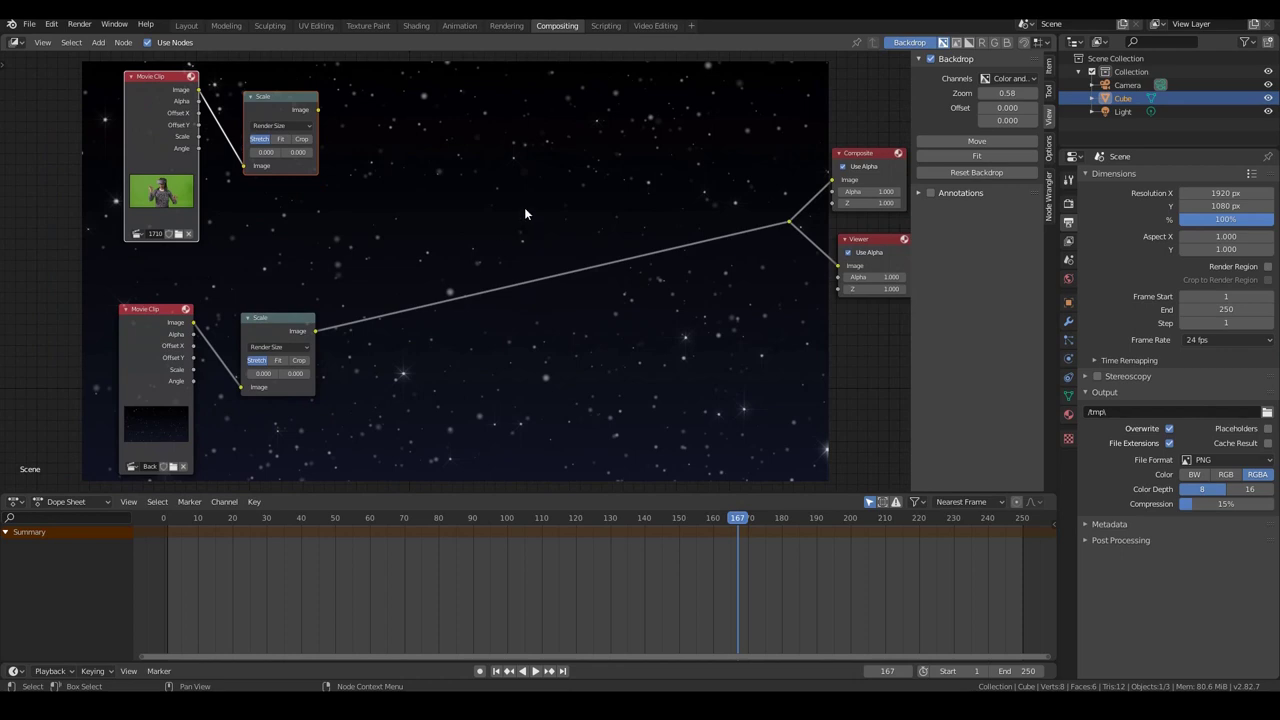
Insert a Mix node before the reroute, linking the green screen Scale to its first Image input and the background Scale to the second.
{"action": "key", "text": "shift+a"}
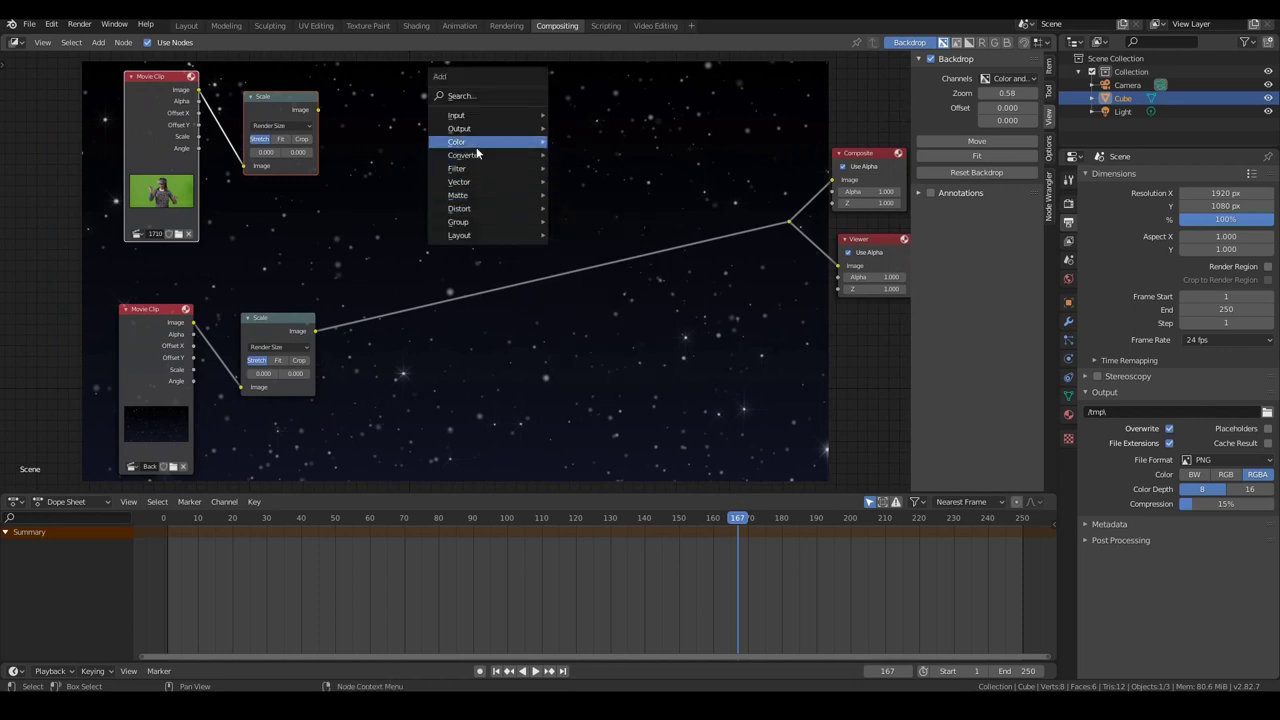
{"action": "mouse_move", "coordinate": [476, 152]}
{"action": "left_click", "coordinate": [592, 250]}
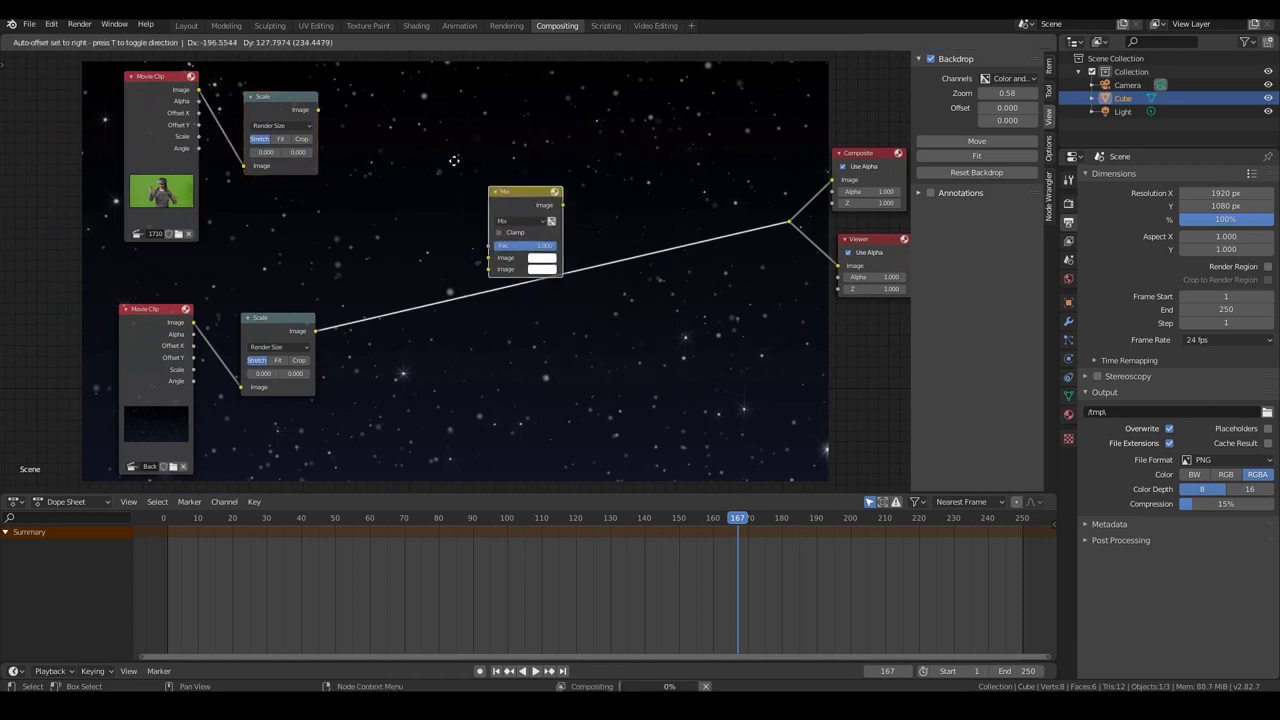
{"action": "left_click", "coordinate": [460, 185]}
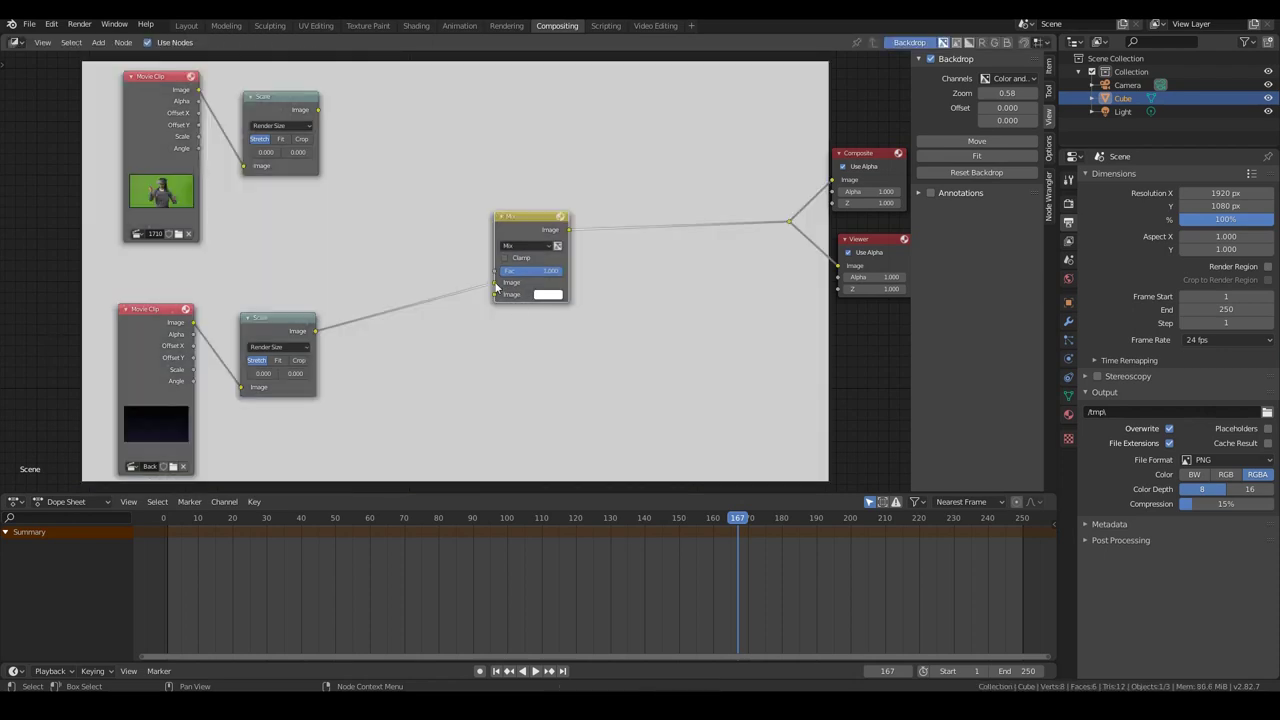
{"action": "left_click_drag", "start_coordinate": [318, 109], "coordinate": [494, 282]}
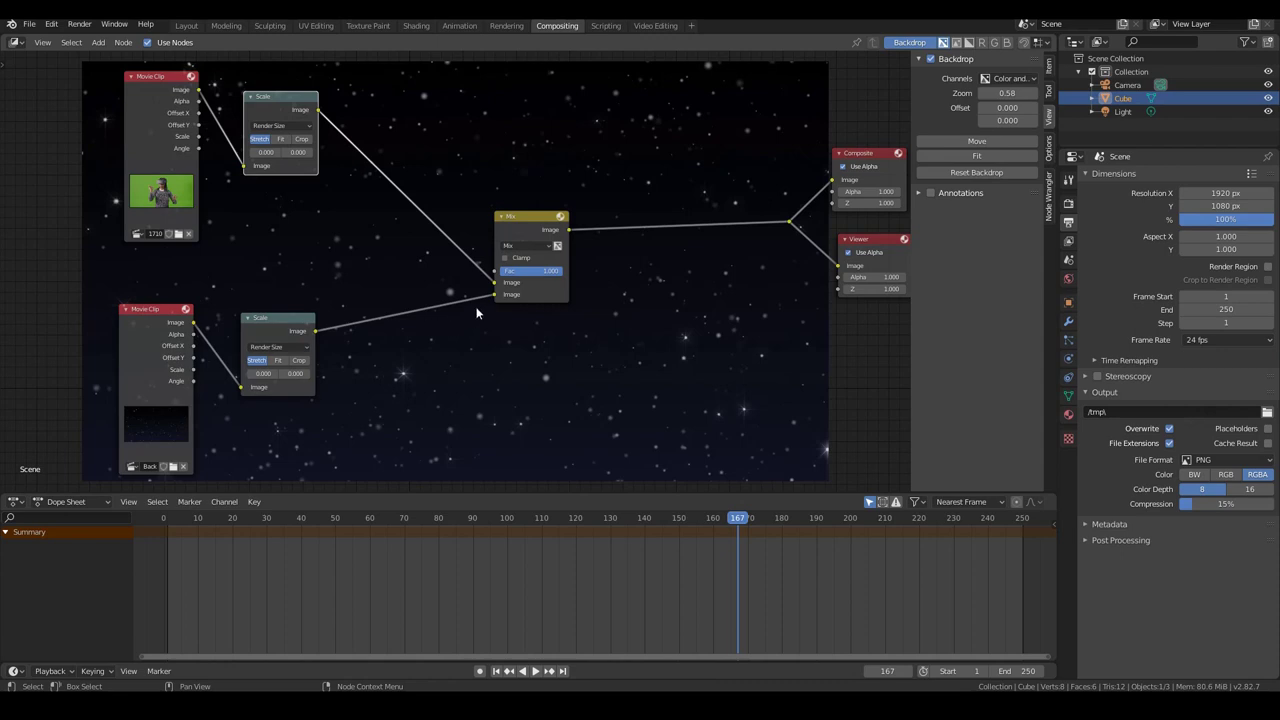
Lower the Mix node's Fac to 0.567 and on to 0 to compare the blend of the two clips.
{"action": "left_click_drag", "start_coordinate": [559, 272], "coordinate": [548, 272]}
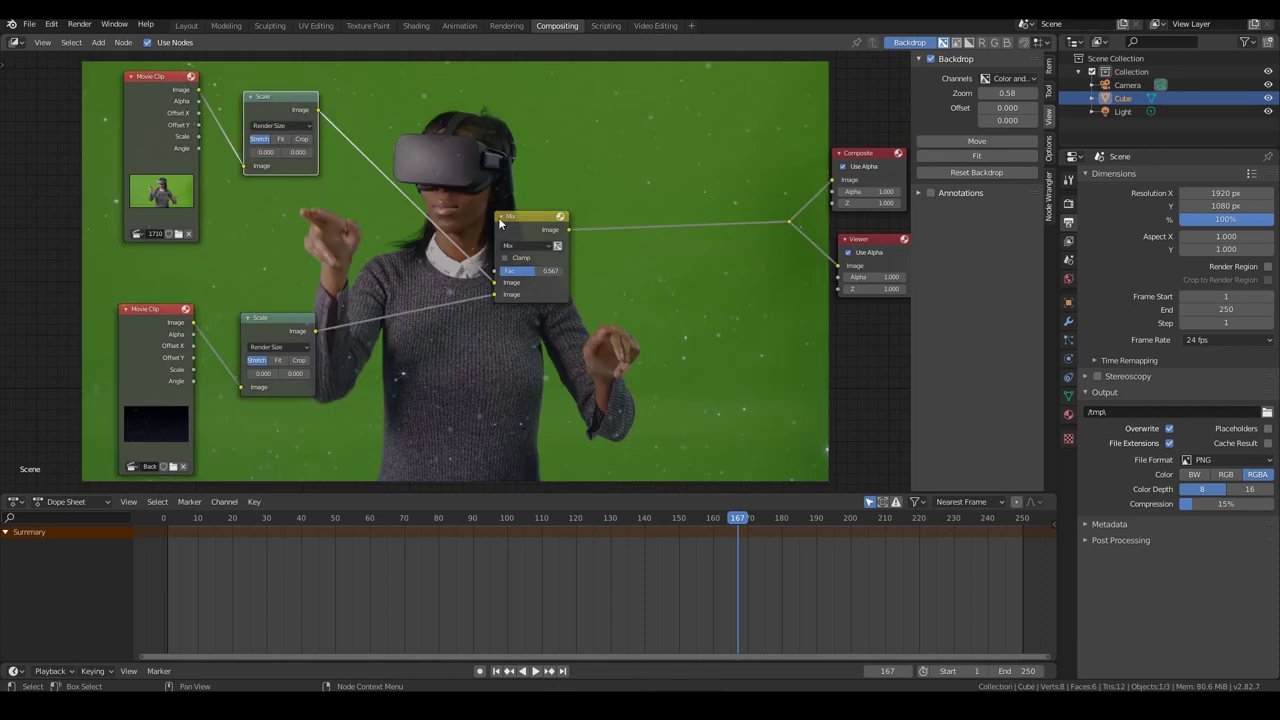
{"action": "left_click_drag", "start_coordinate": [535, 271], "coordinate": [500, 271]}
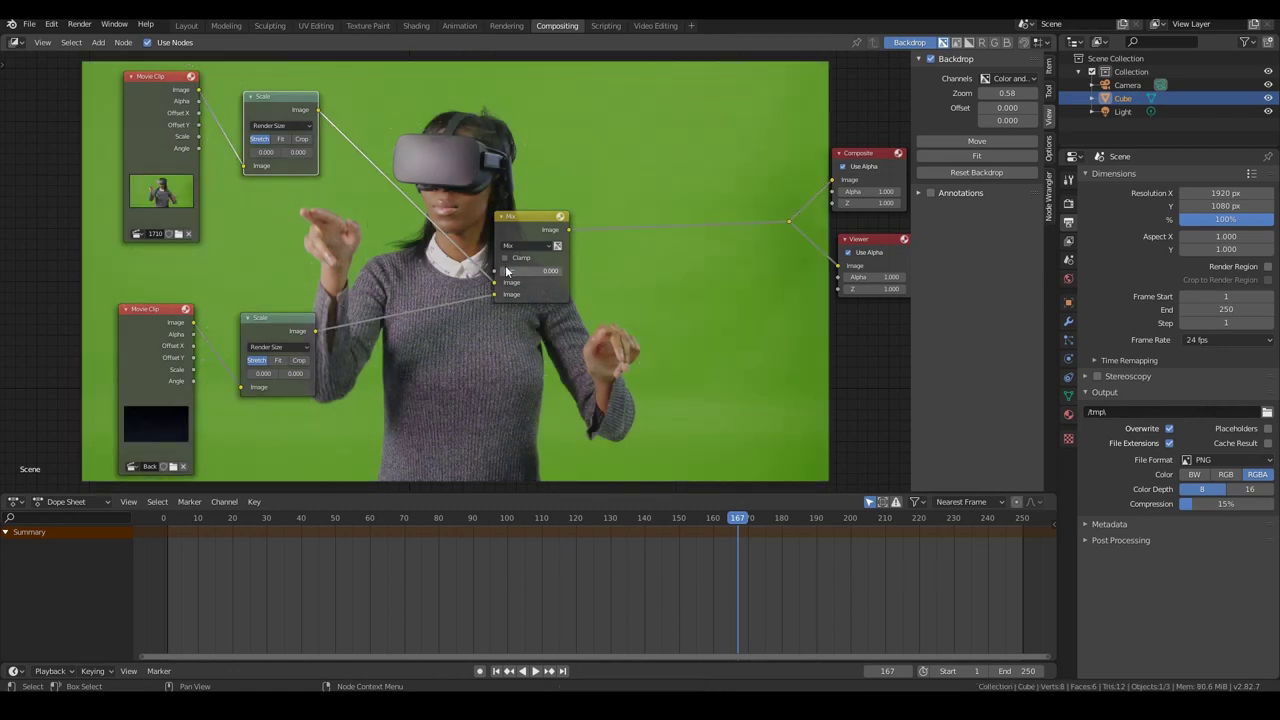
Raise the Mix node's Fac to 1, then bring it back to about 0.508 to compare the two clips.
{"action": "left_click_drag", "start_coordinate": [506, 272], "coordinate": [566, 272]}
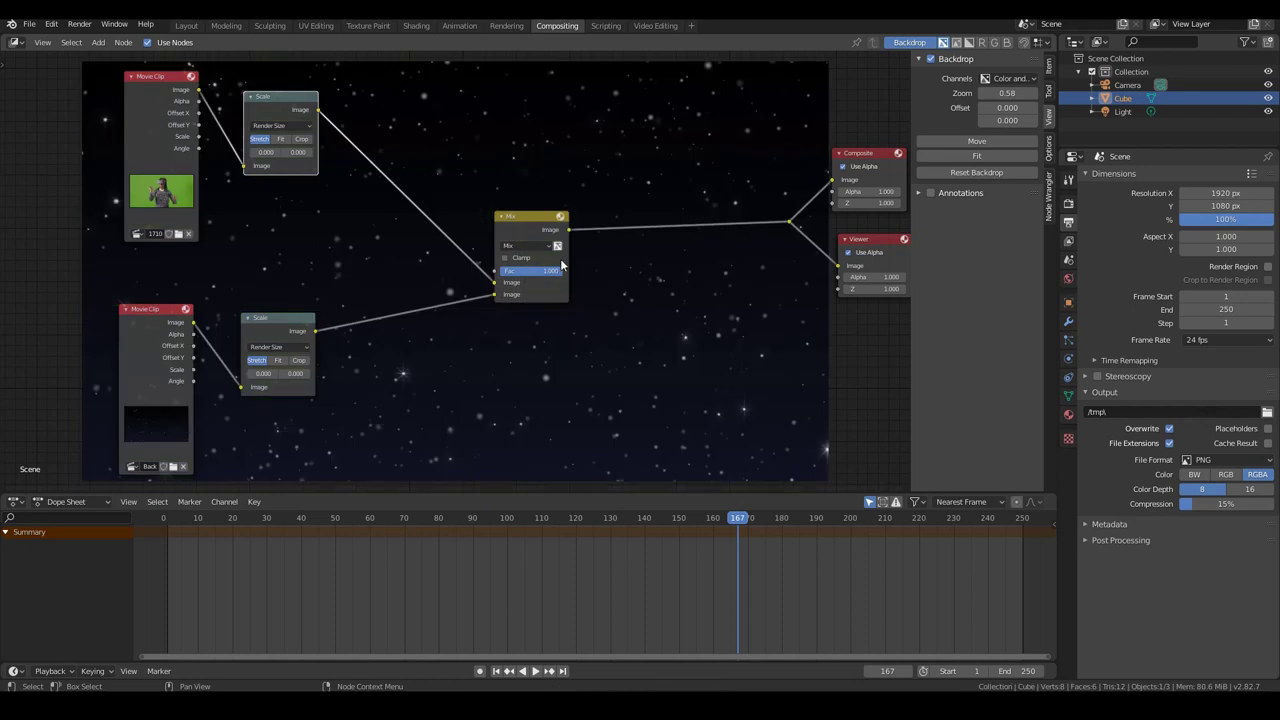
{"action": "left_click_drag", "start_coordinate": [562, 268], "coordinate": [533, 270]}
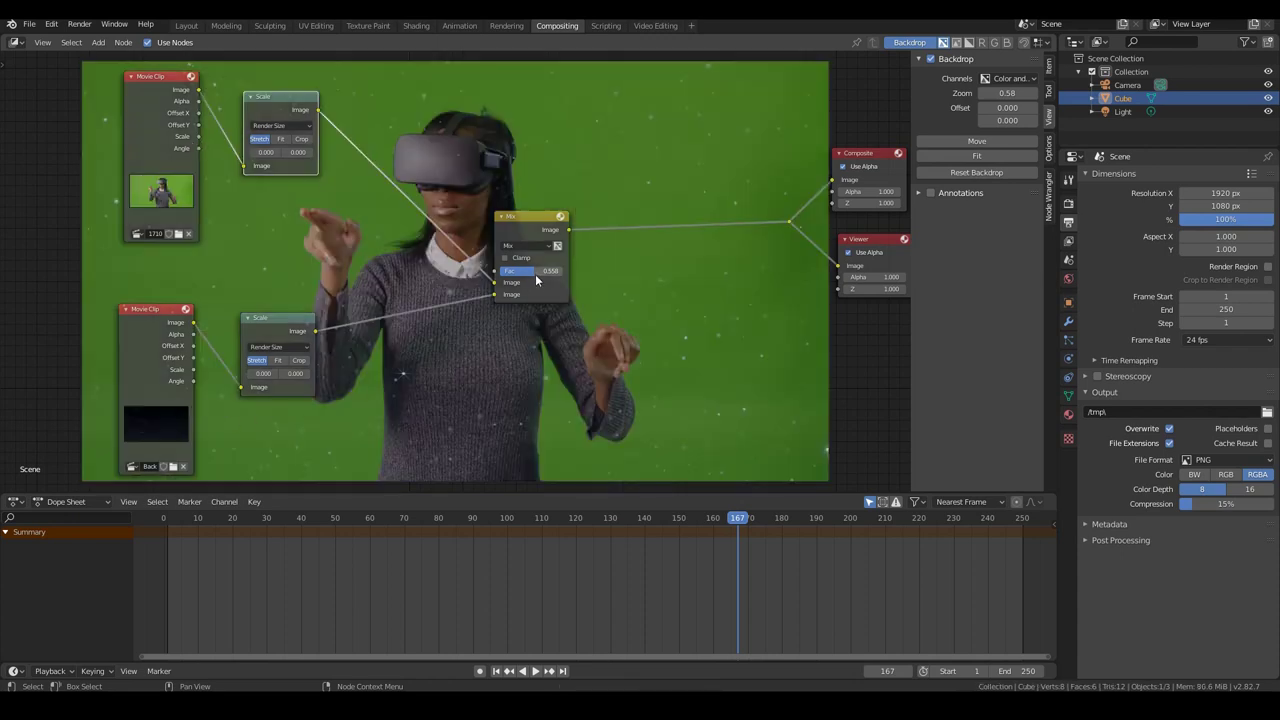
{"action": "left_click", "coordinate": [491, 295]}
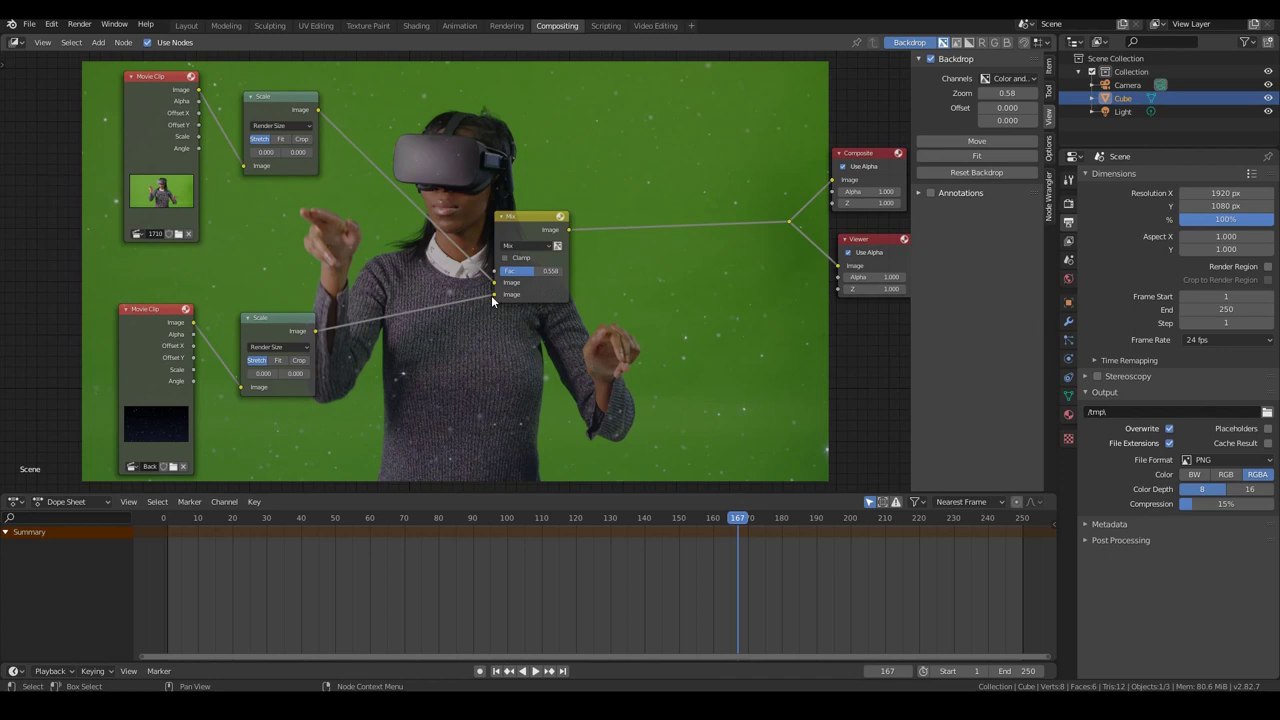
Swap the Mix node's links so the background feeds the first Image input and the green screen the second, and set Fac to 1.
{"action": "left_click_drag", "start_coordinate": [491, 295], "coordinate": [500, 271]}
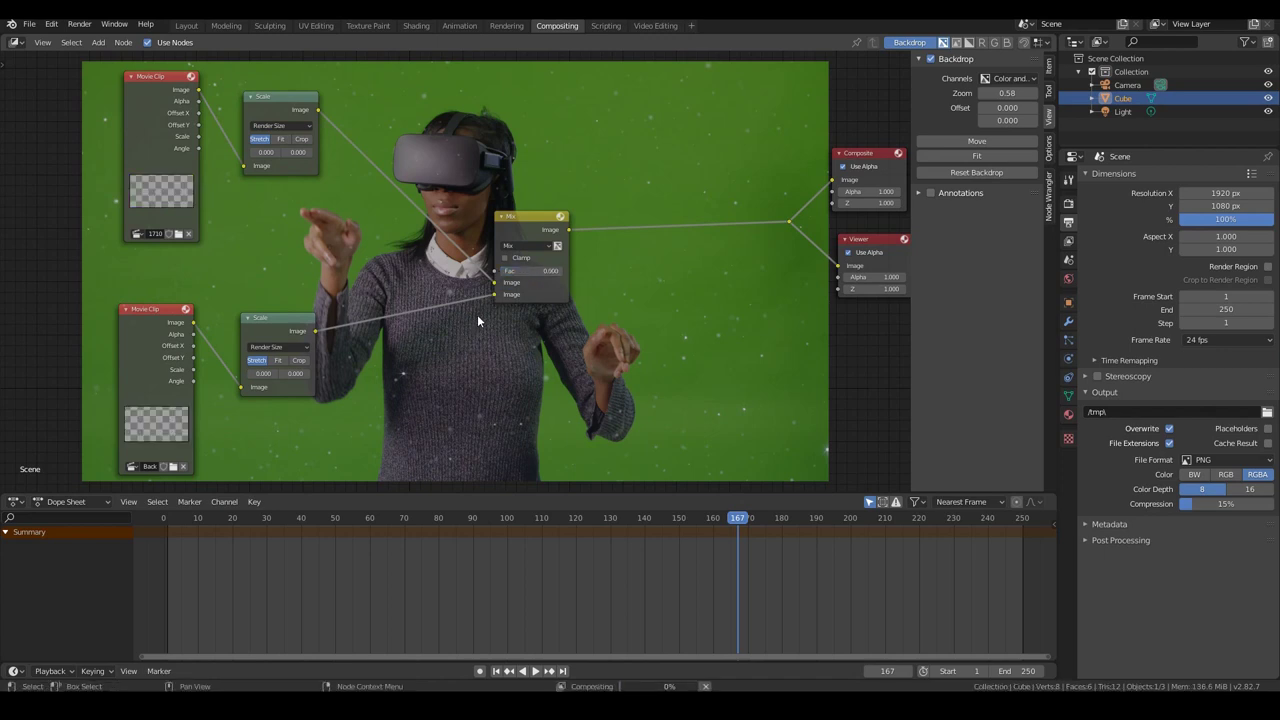
{"action": "mouse_move", "coordinate": [491, 295]}
{"action": "left_mouse_down"}
{"action": "mouse_move", "coordinate": [478, 286]}
{"action": "mouse_move", "coordinate": [494, 294]}
{"action": "left_mouse_up"}
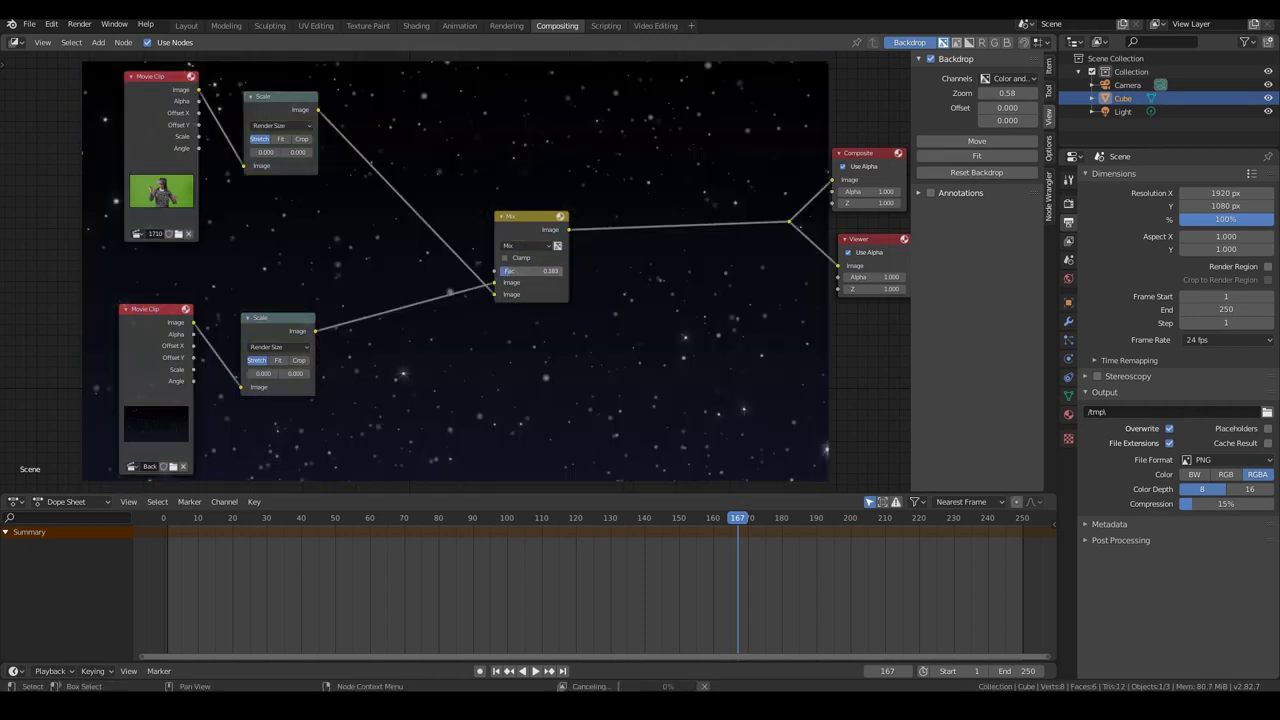
{"action": "left_click_drag", "start_coordinate": [505, 271], "coordinate": [560, 271]}
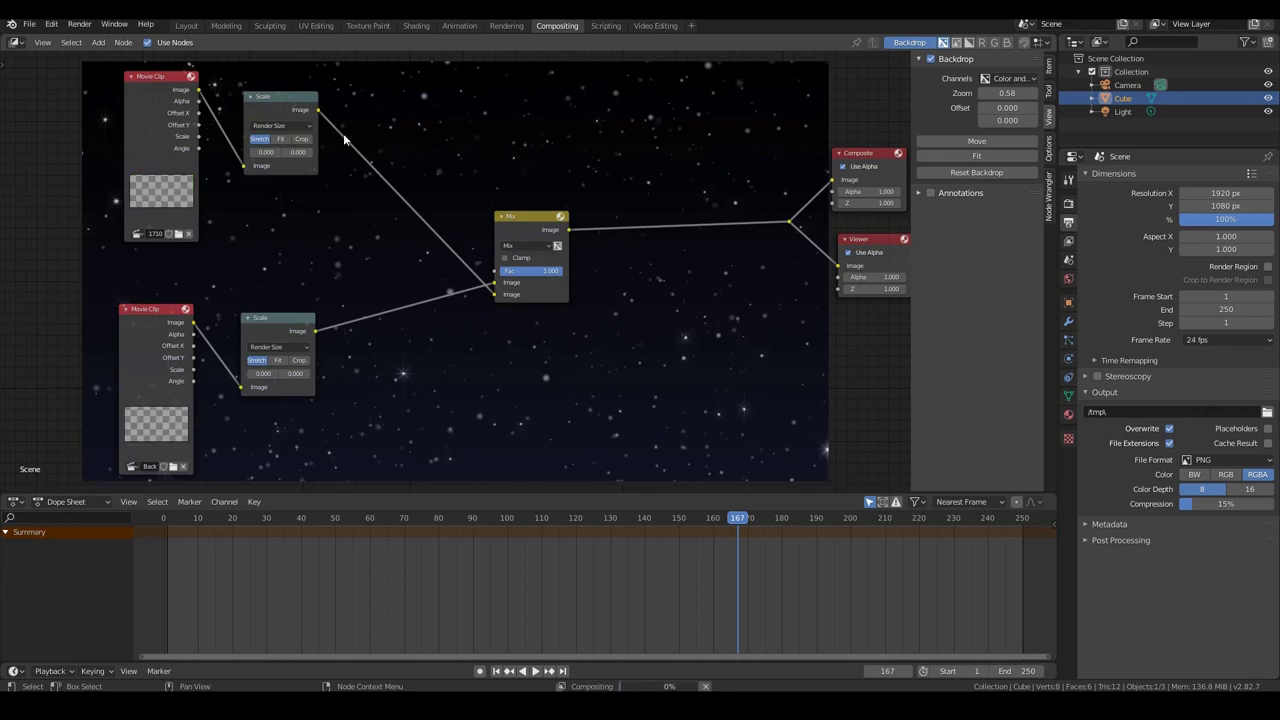
Move the Mix node slightly higher and return its Fac to 1.000.
{"action": "scroll", "coordinate": [450, 215], "scroll_direction": "up", "scroll_amount": 1}
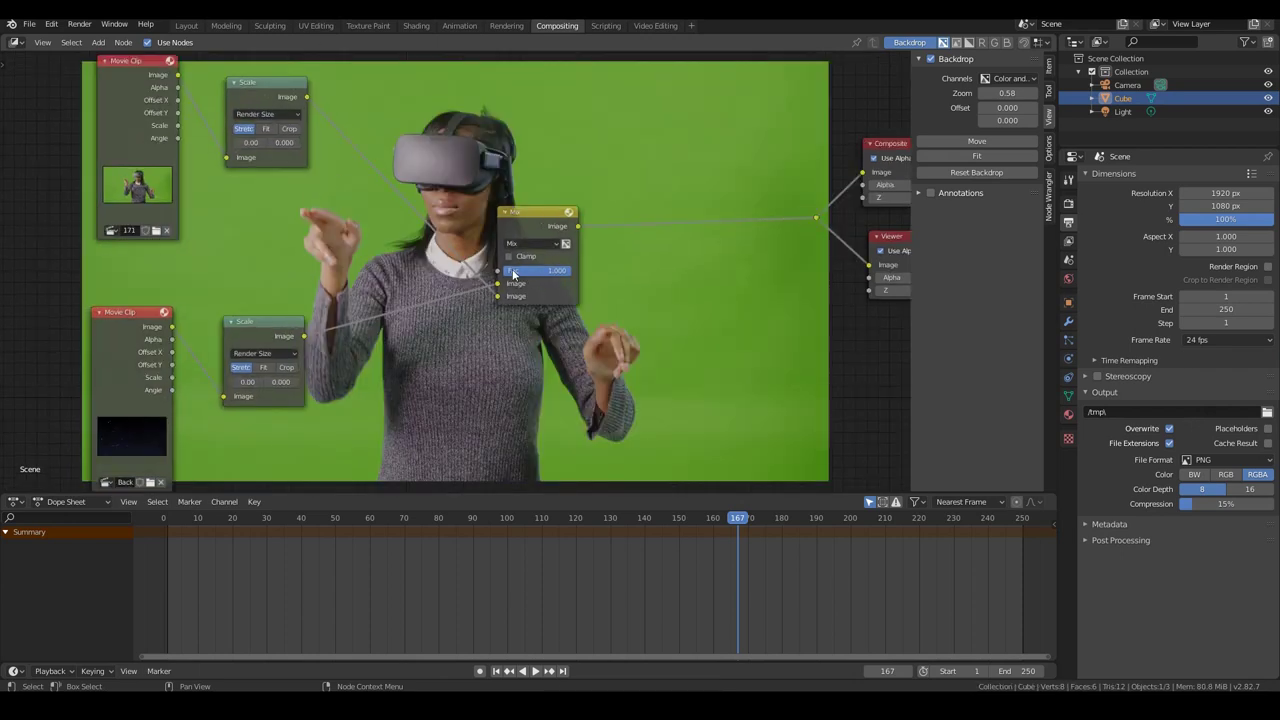
{"action": "left_click_drag", "start_coordinate": [522, 229], "coordinate": [534, 208]}
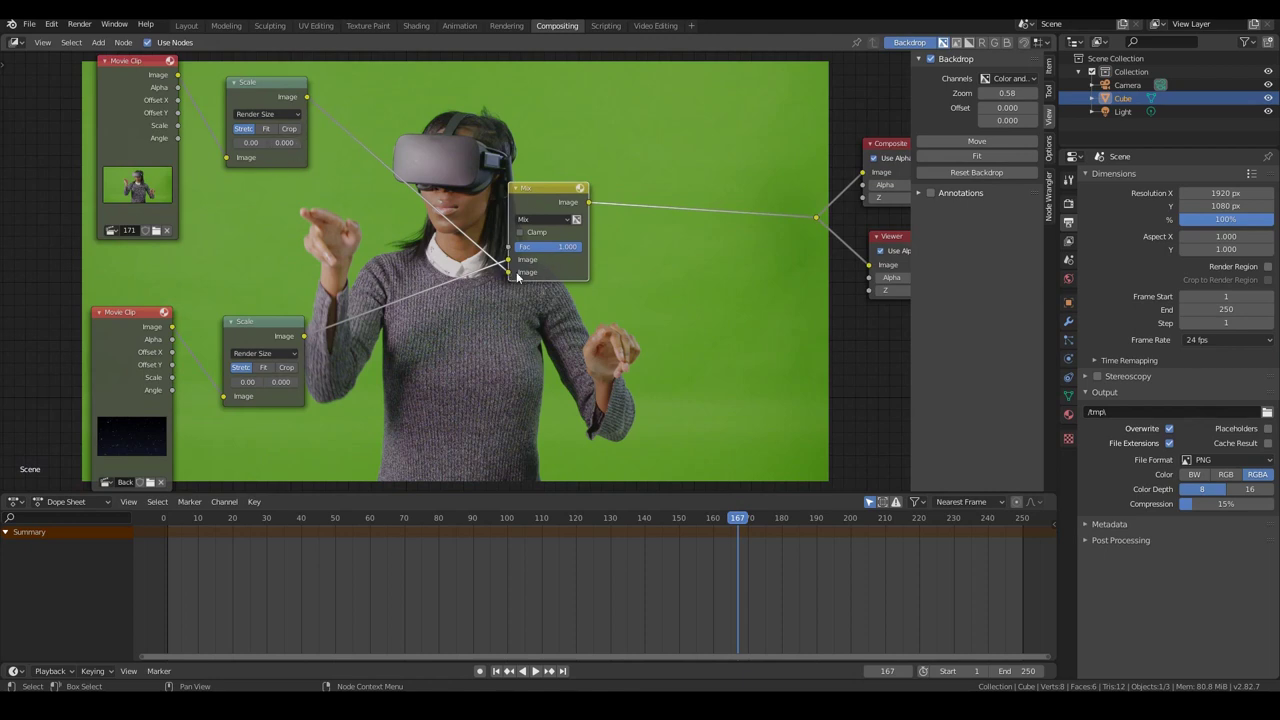
{"action": "scroll", "coordinate": [390, 177], "scroll_direction": "down", "scroll_amount": 3}
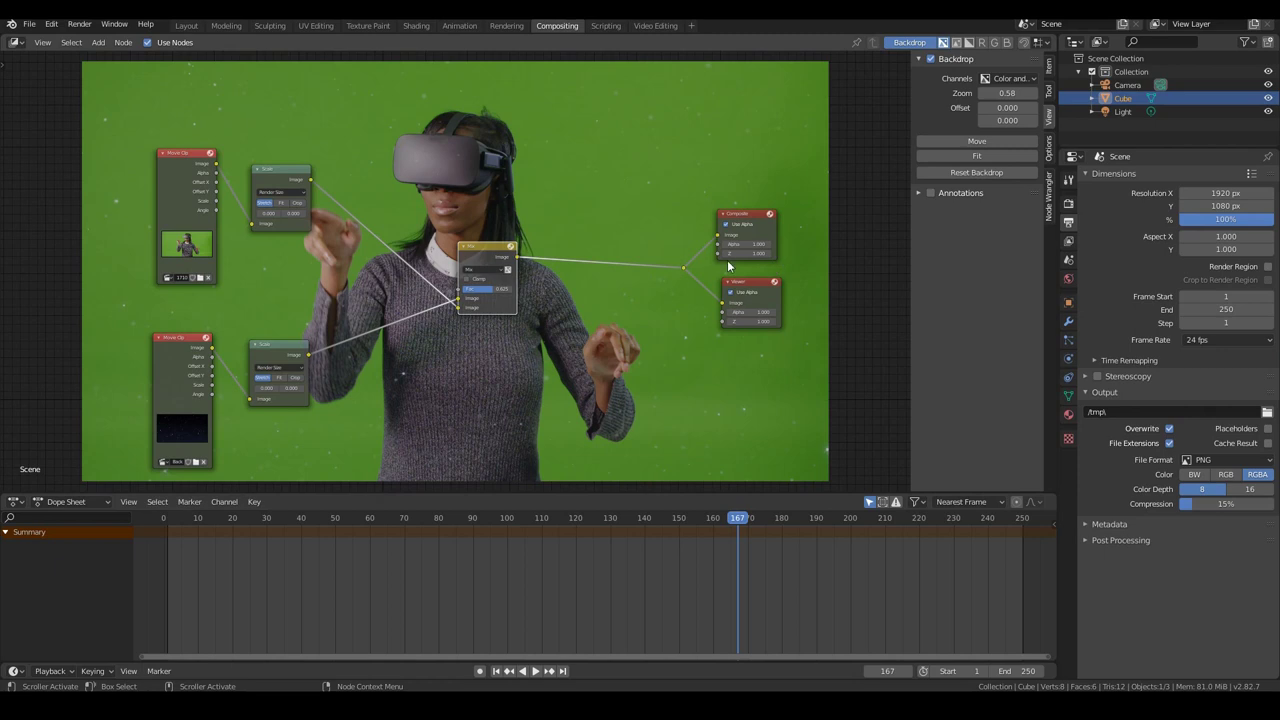
{"action": "left_click", "coordinate": [748, 290]}
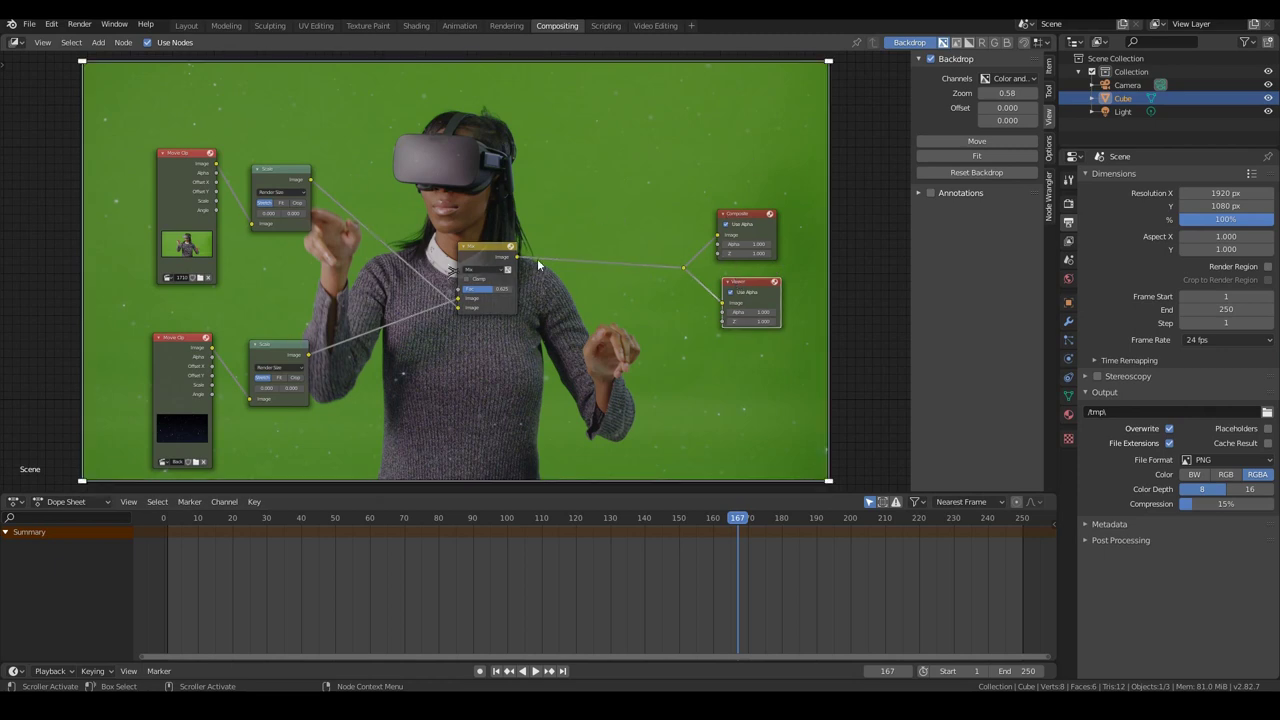
{"action": "key", "text": "ctrl+z"}
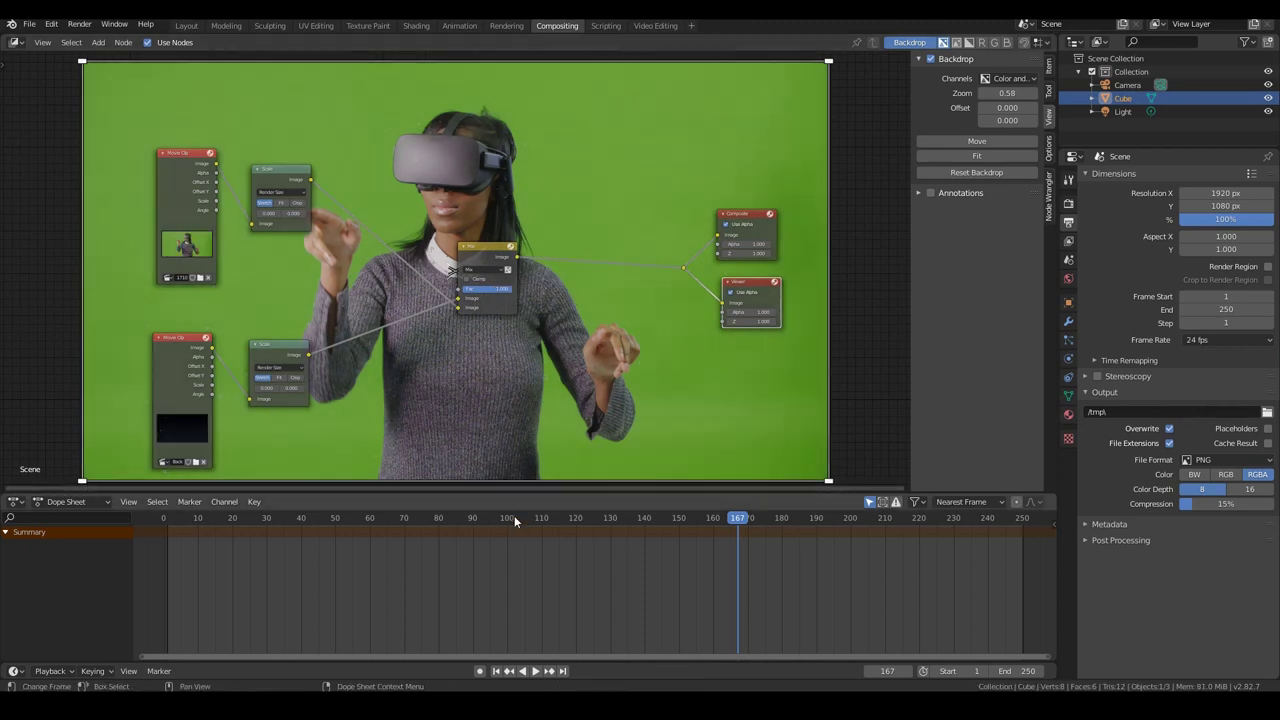
Insert a Keying matte node on the link between the green screen clip's Scale node and the Mix node.
{"action": "middle_click_drag", "start_coordinate": [430, 400], "coordinate": [513, 376]}
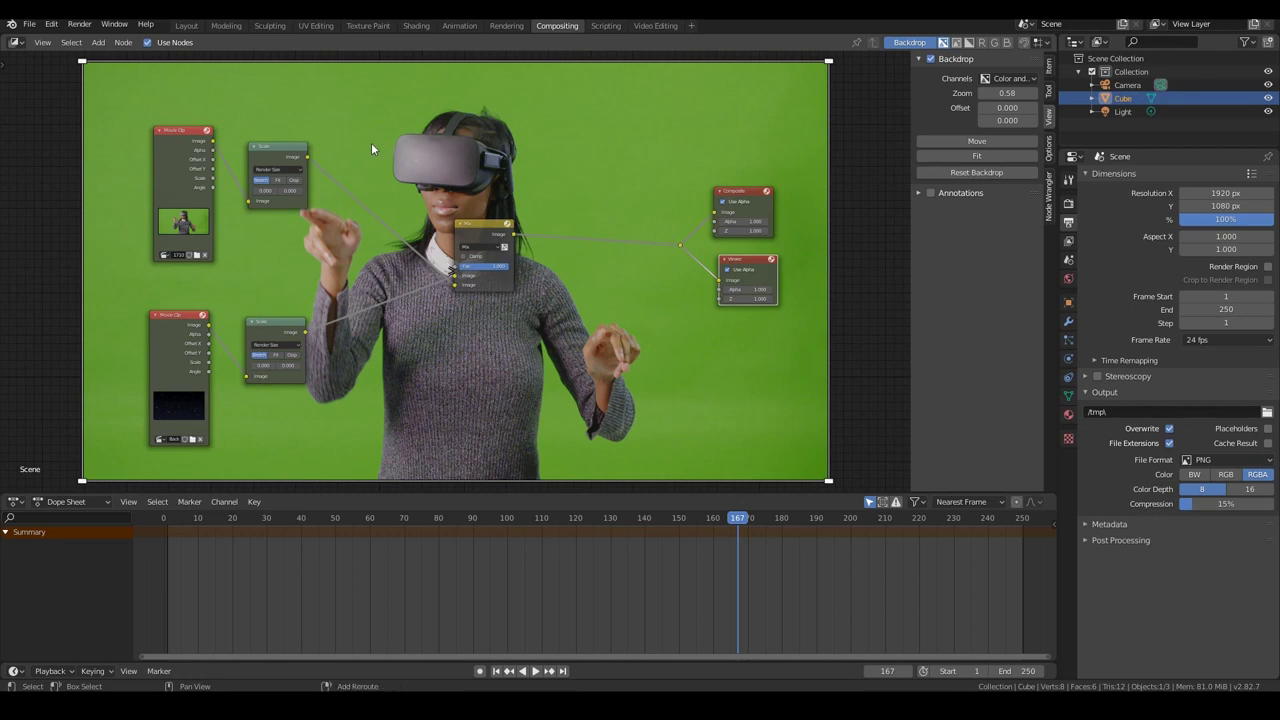
{"action": "key", "text": "shift+a"}
{"action": "mouse_move", "coordinate": [330, 197]}
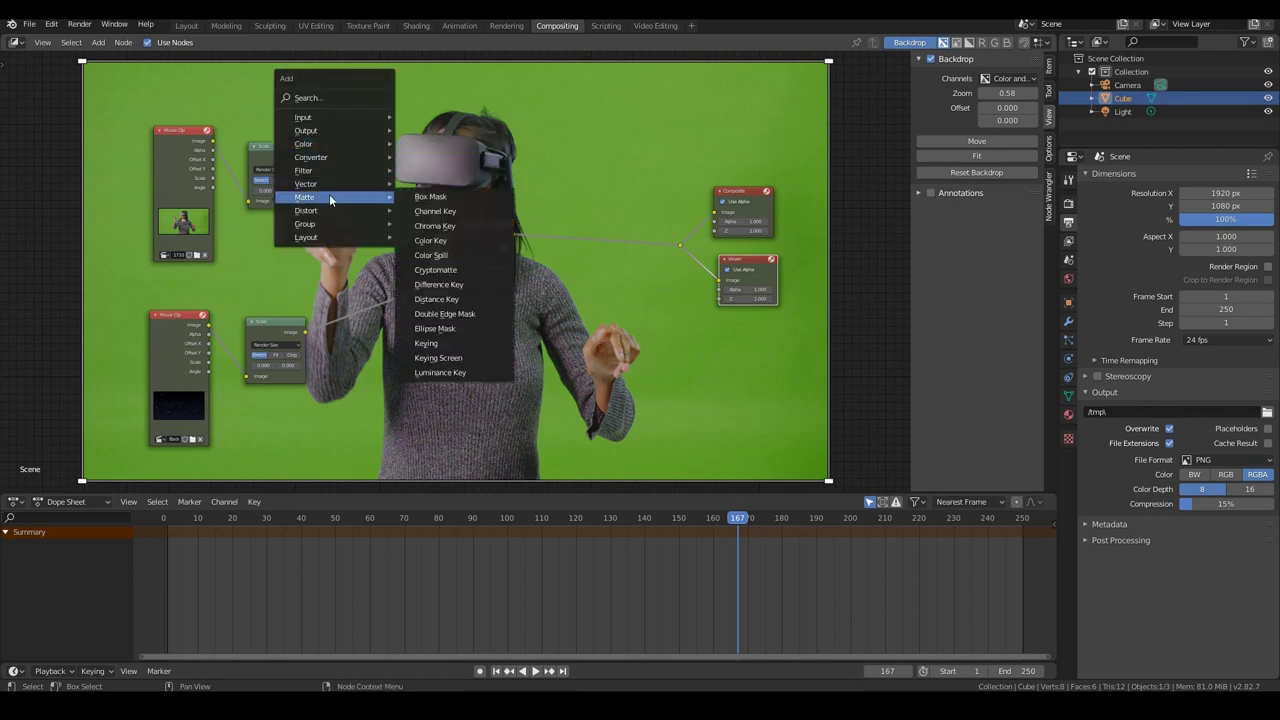
{"action": "left_click", "coordinate": [426, 343]}
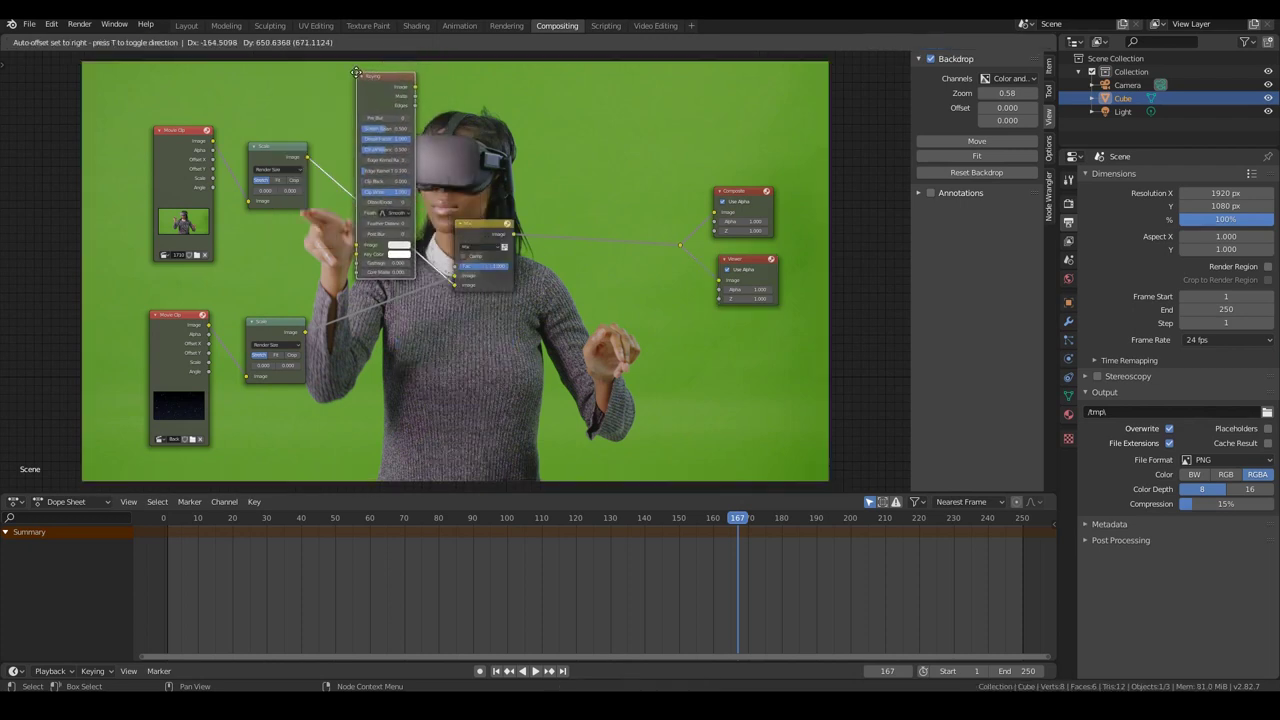
{"action": "left_click", "coordinate": [356, 72]}
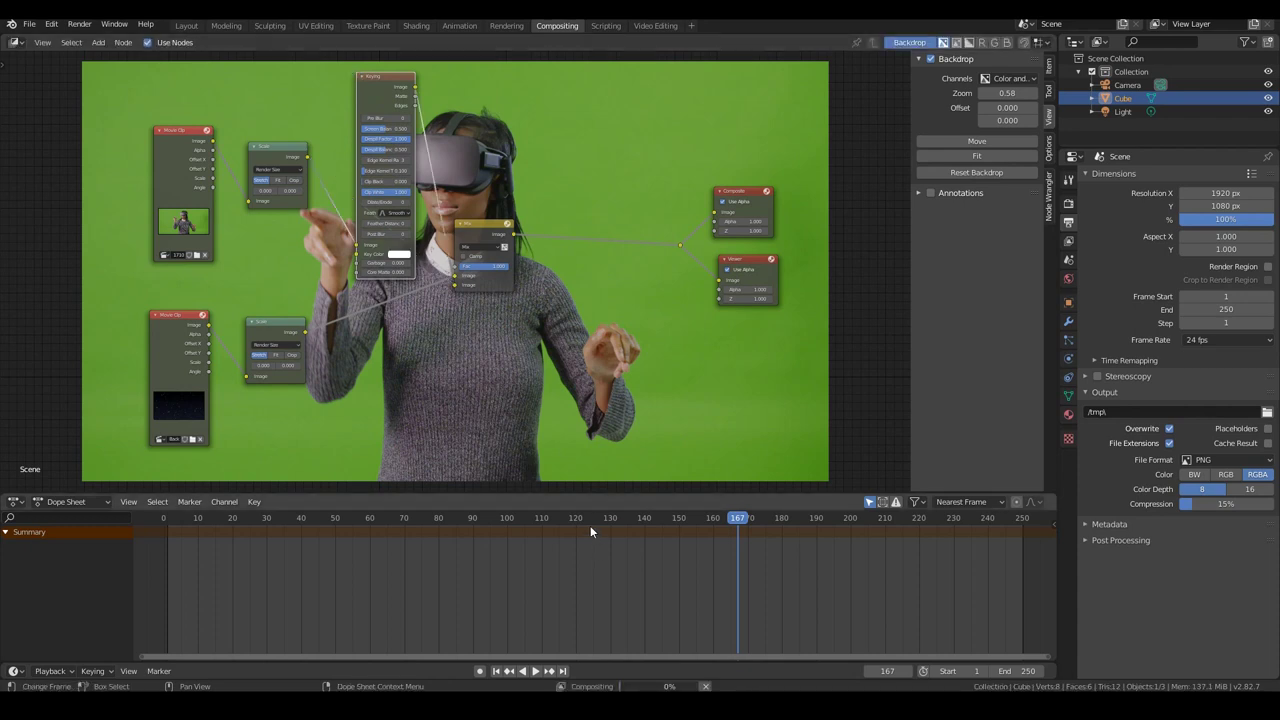
Set the Keying node's Key Color by sampling the green screen in the backdrop image with the eyedropper.
{"action": "scroll", "coordinate": [552, 420], "scroll_direction": "up", "scroll_amount": 2}
{"action": "scroll", "coordinate": [552, 420], "scroll_direction": "up", "scroll_amount": 1}
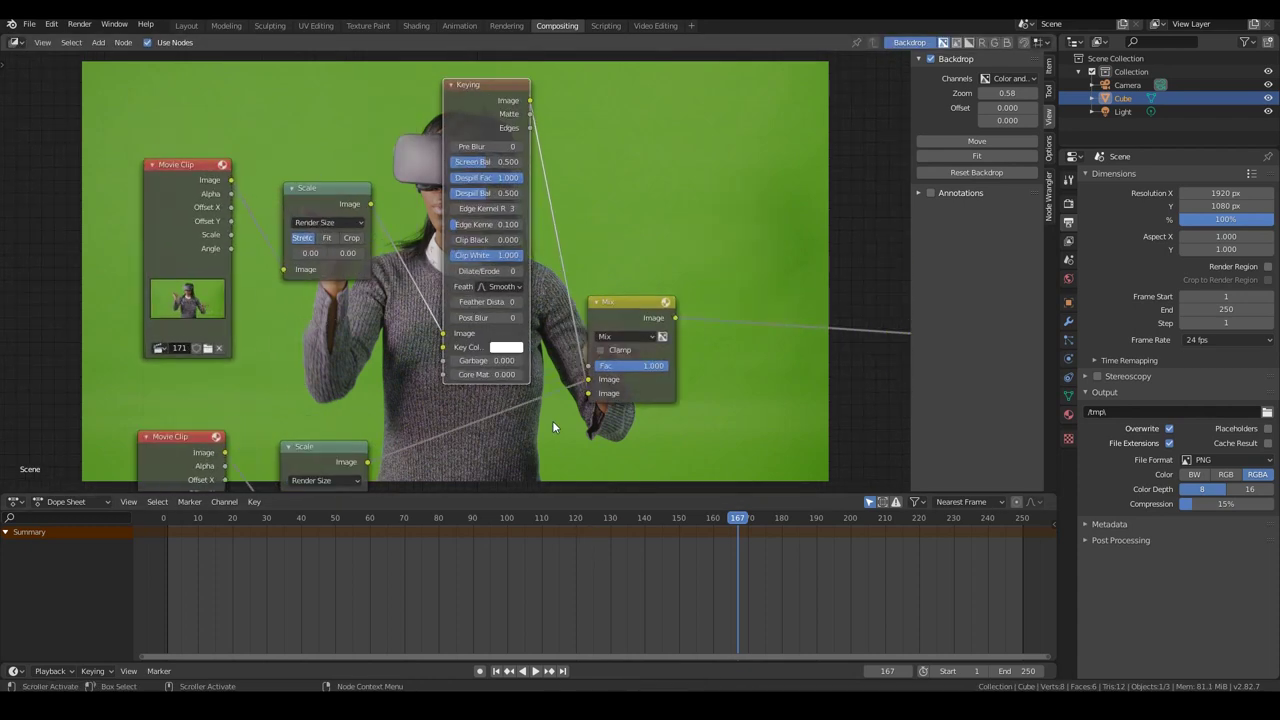
{"action": "scroll", "coordinate": [552, 420], "scroll_direction": "down", "scroll_amount": 1}
{"action": "scroll", "coordinate": [530, 392], "scroll_direction": "up", "scroll_amount": 2}
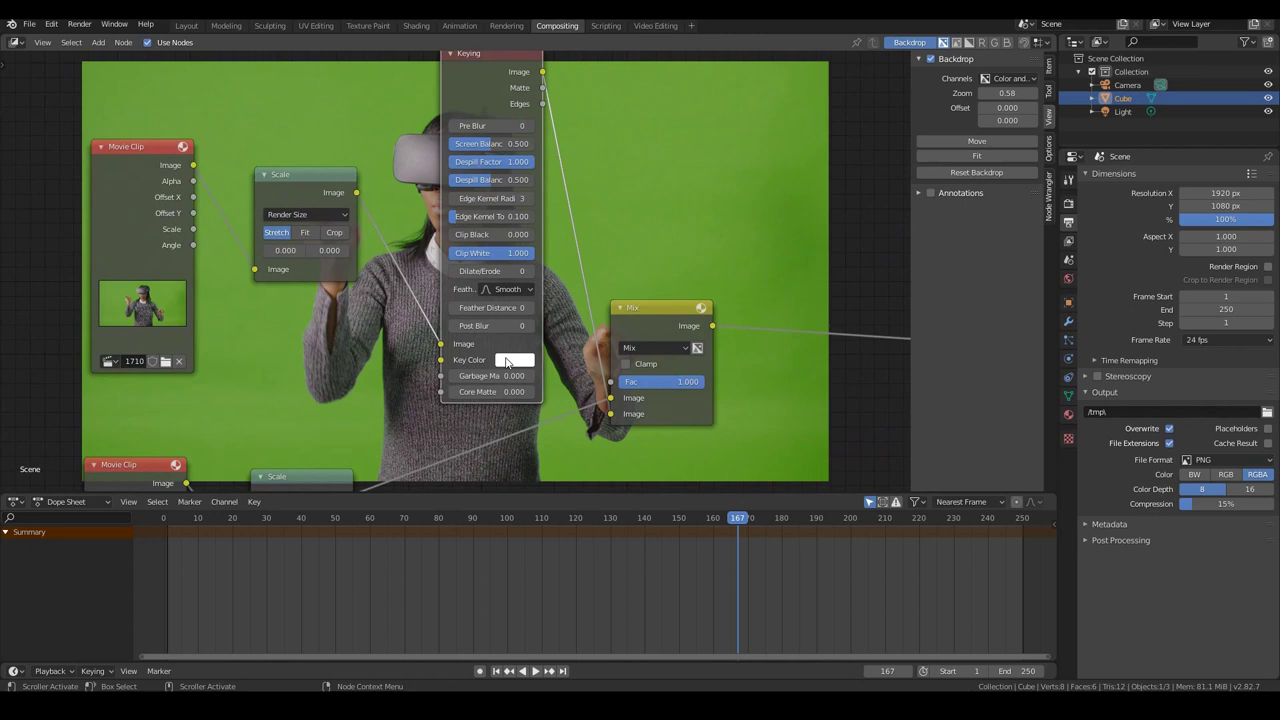
{"action": "scroll", "coordinate": [506, 362], "scroll_direction": "down", "scroll_amount": 1}
{"action": "left_click", "coordinate": [506, 362]}
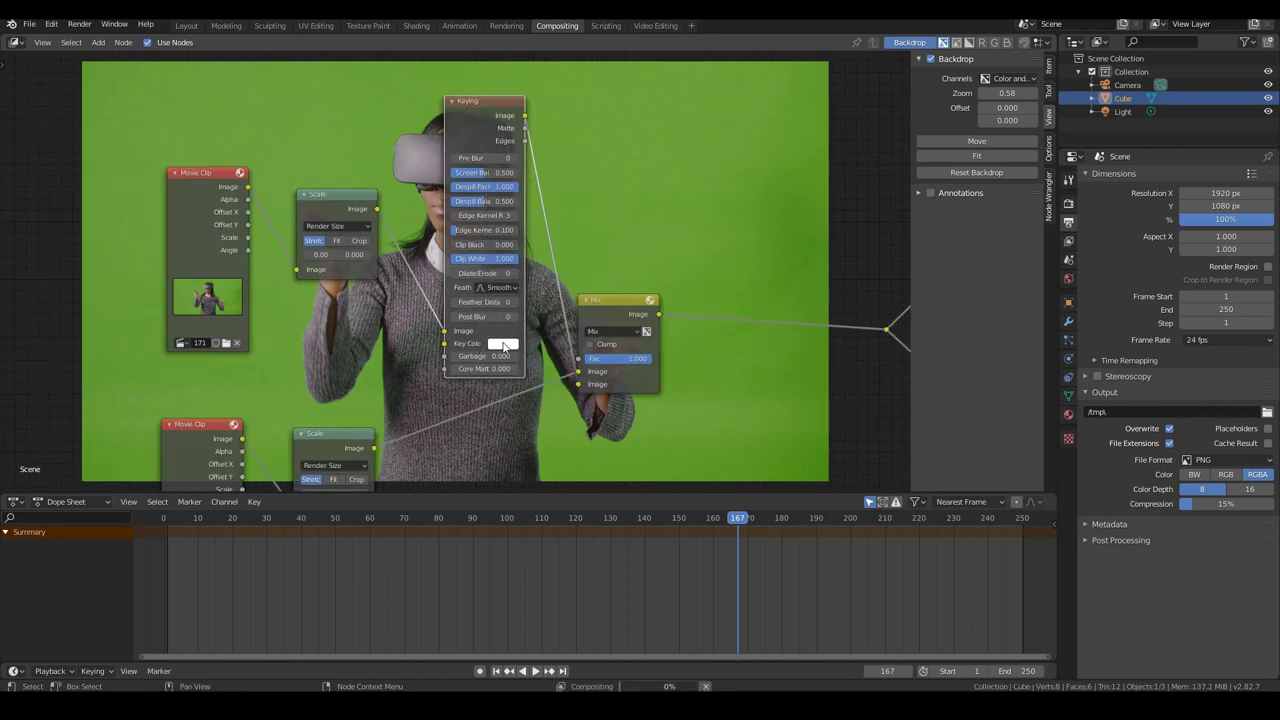
{"action": "left_click", "coordinate": [504, 346]}
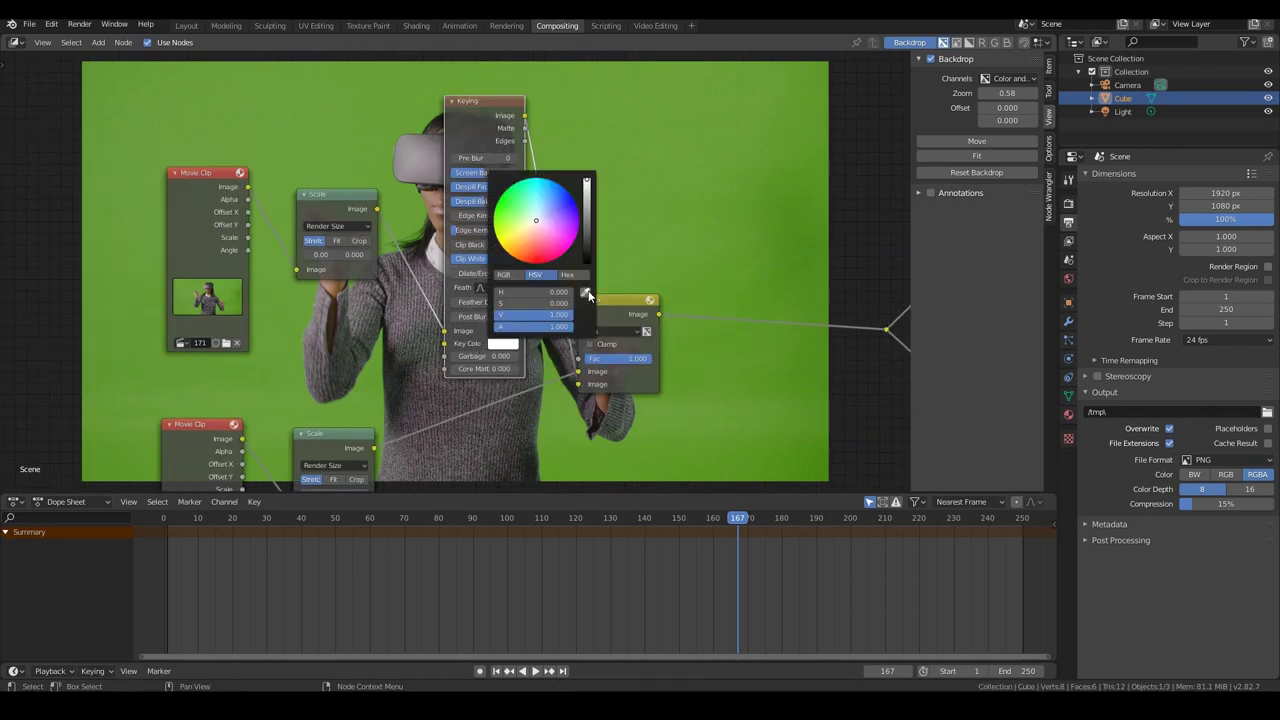
{"action": "left_click", "coordinate": [588, 296]}
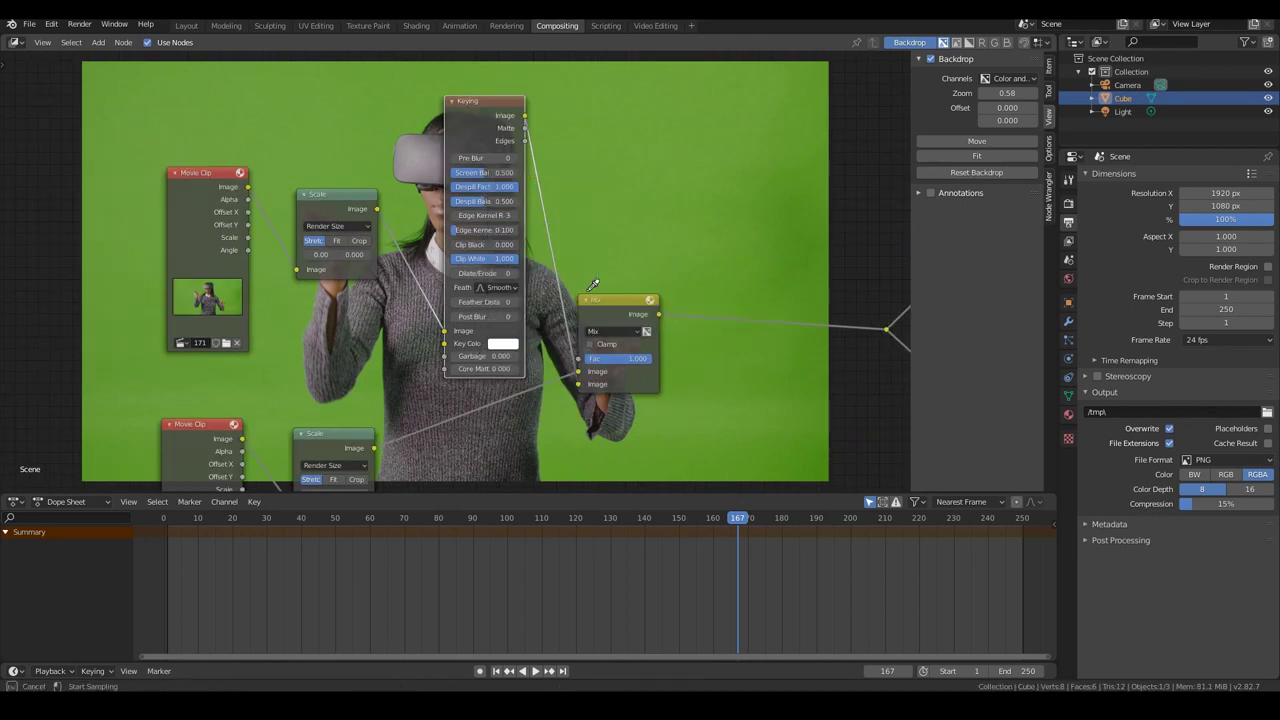
{"action": "left_click", "coordinate": [660, 211]}
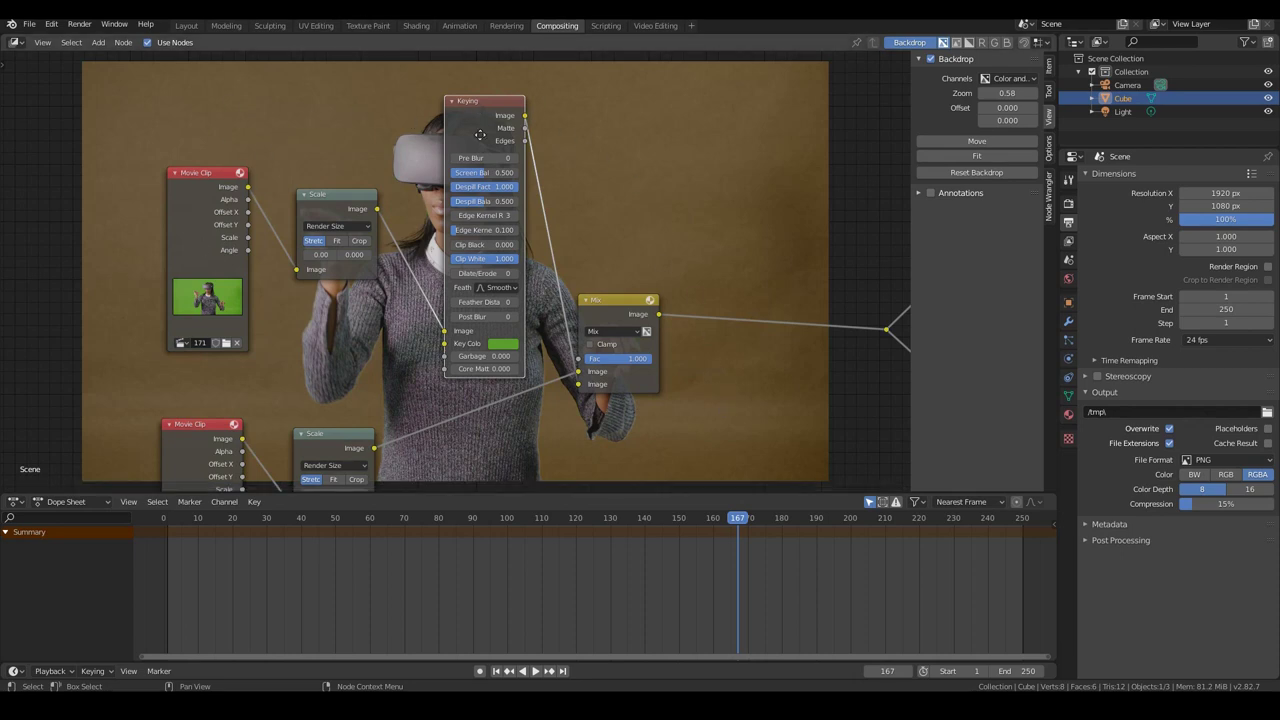
Shift the green screen Movie Clip, its Scale node and the Keying node together away from the Mix node to make room.
{"action": "mouse_move", "coordinate": [480, 135]}
{"action": "left_mouse_down"}
{"action": "mouse_move", "coordinate": [450, 250]}
{"action": "mouse_move", "coordinate": [463, 131]}
{"action": "left_mouse_up"}
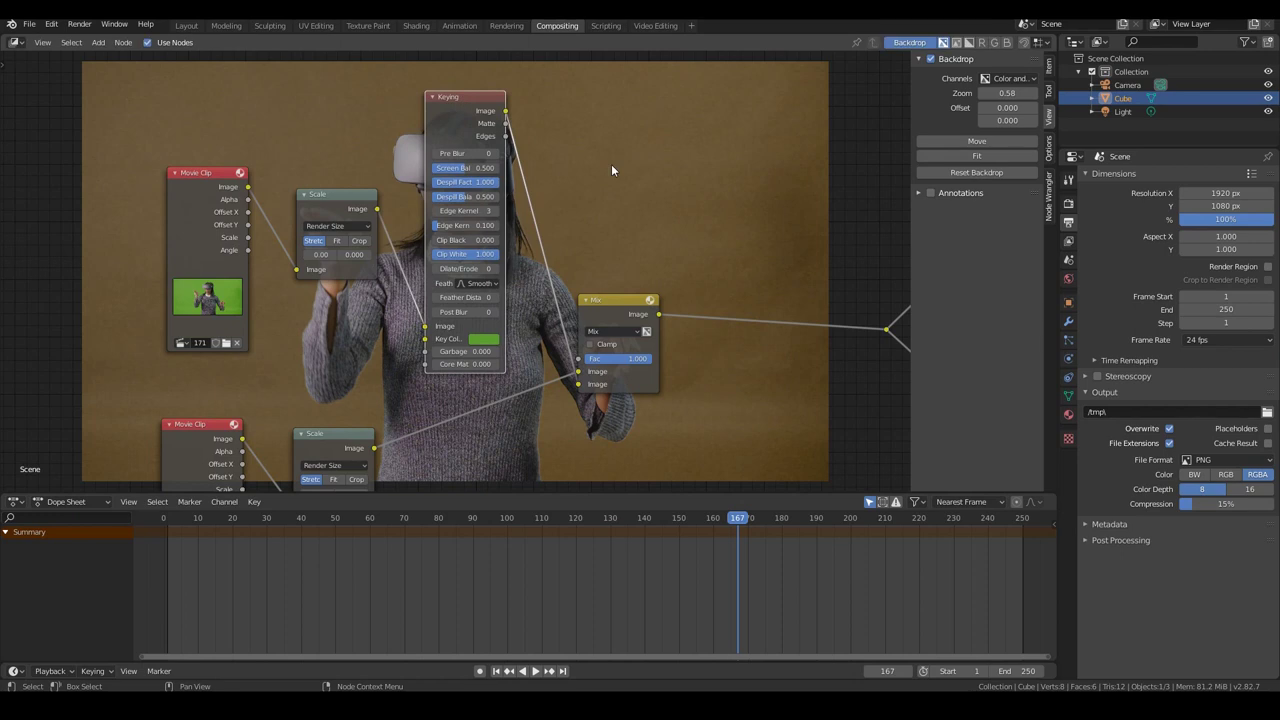
{"action": "scroll", "coordinate": [622, 262], "scroll_direction": "down", "scroll_amount": 1}
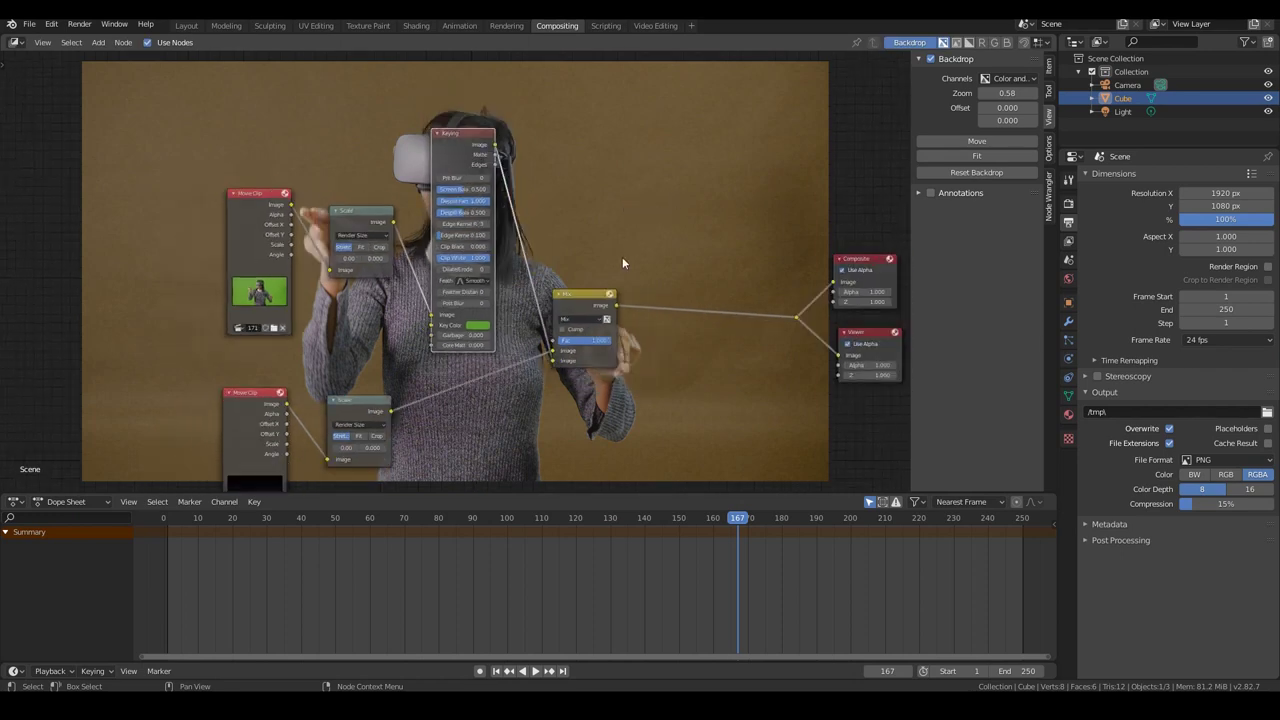
{"action": "left_click_drag", "start_coordinate": [192, 122], "coordinate": [479, 324]}
{"action": "left_click_drag", "start_coordinate": [461, 147], "coordinate": [370, 138]}
{"action": "scroll", "coordinate": [400, 135], "scroll_direction": "up", "scroll_amount": 1}
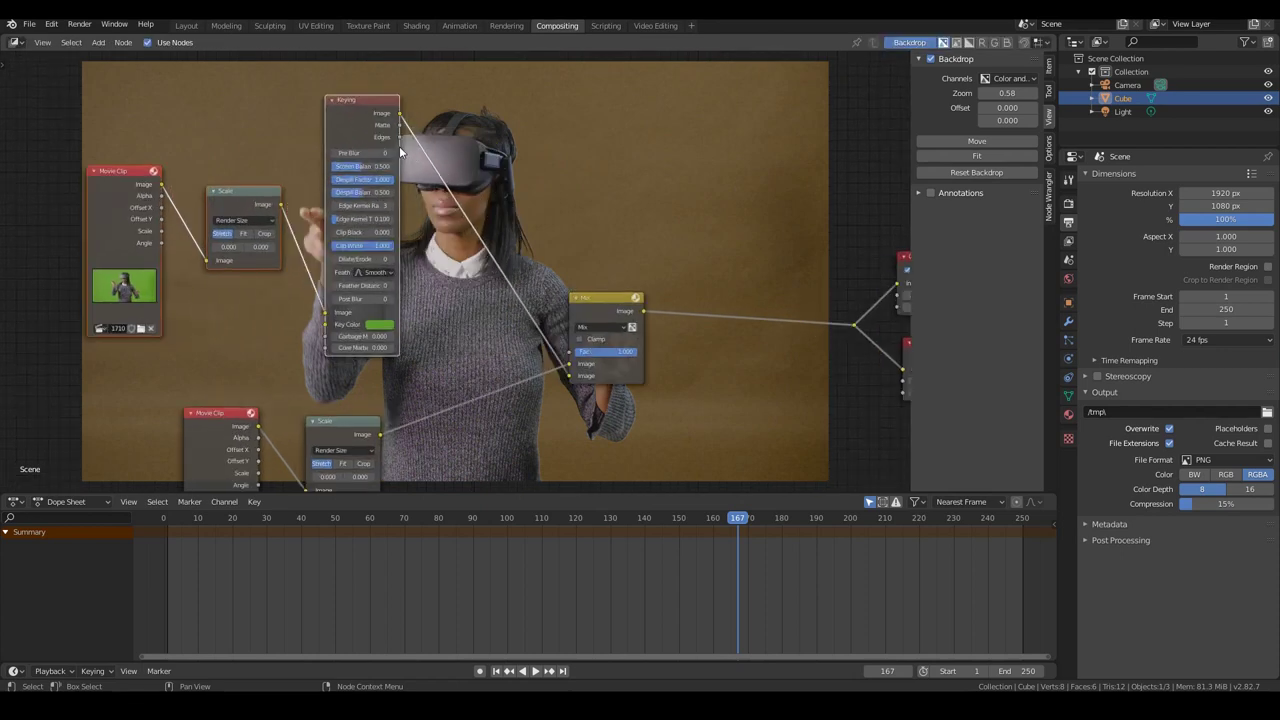
Connect the Keying node's Matte output to the Mix node's Fac input.
{"action": "mouse_move", "coordinate": [400, 117]}
{"action": "left_mouse_down"}
{"action": "mouse_move", "coordinate": [495, 301]}
{"action": "mouse_move", "coordinate": [557, 362]}
{"action": "mouse_move", "coordinate": [569, 351]}
{"action": "left_mouse_up"}
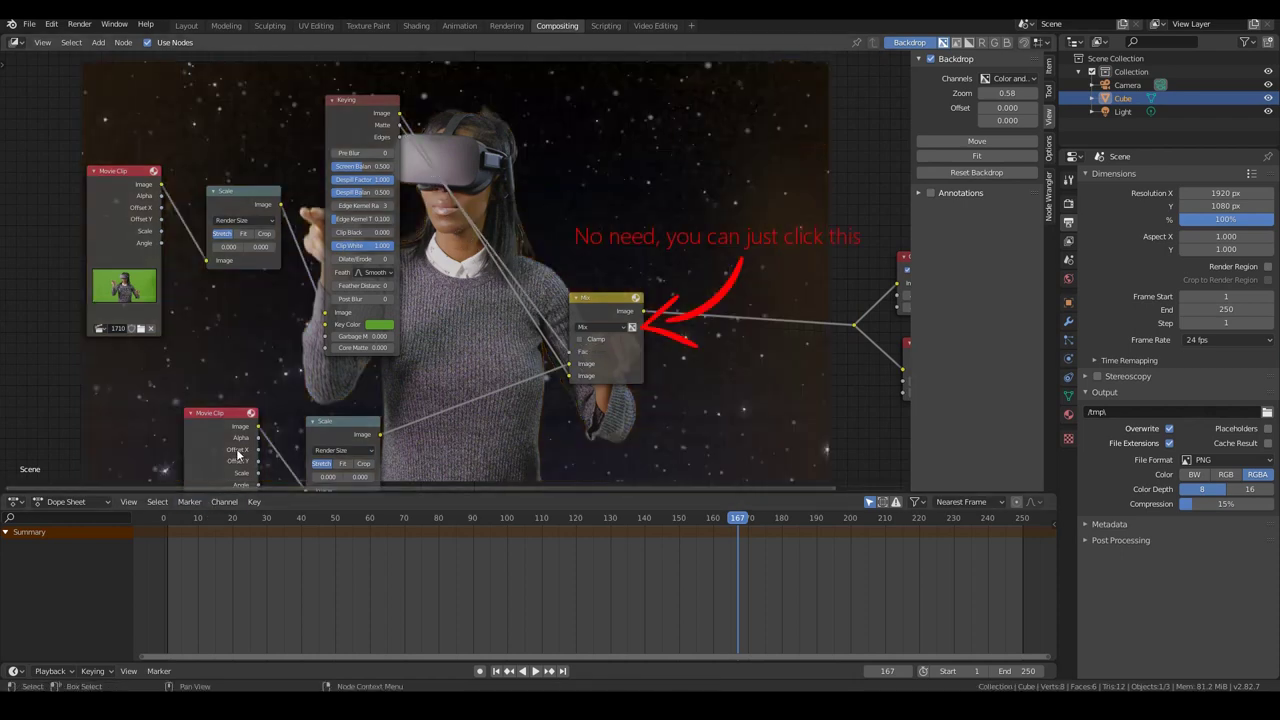
{"action": "middle_click_drag", "start_coordinate": [168, 369], "coordinate": [303, 331]}
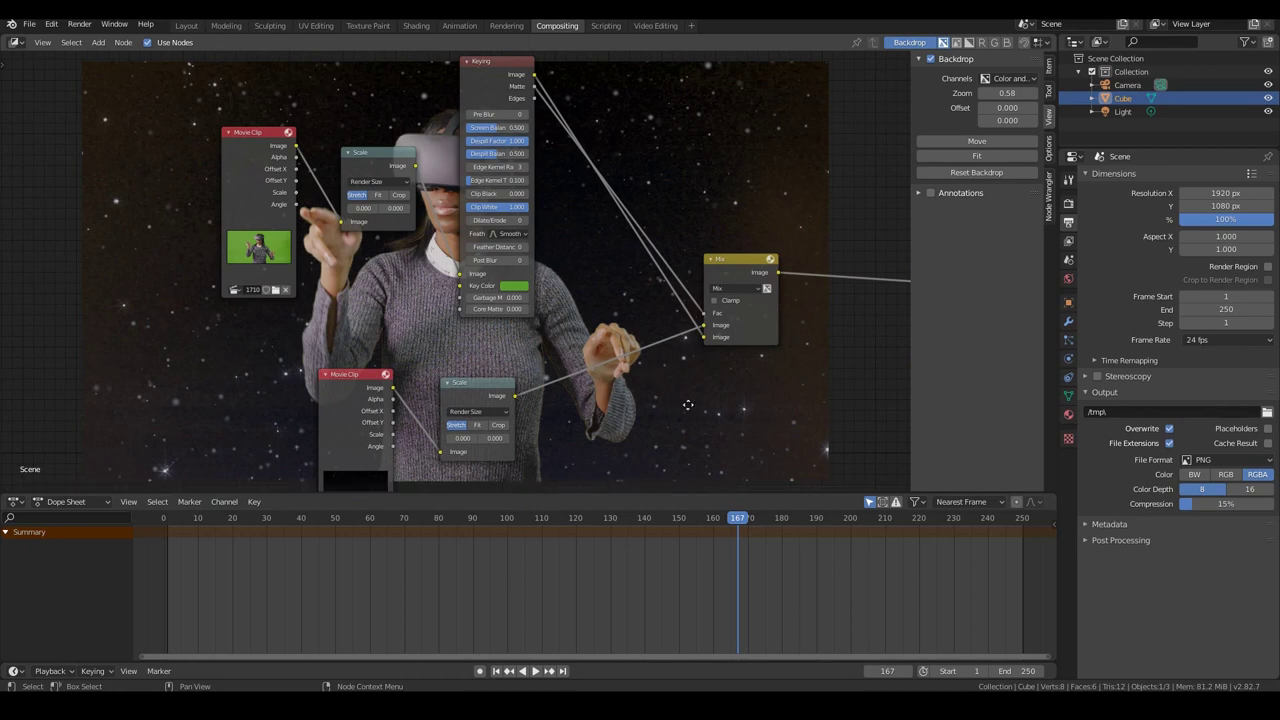
{"action": "middle_click_drag", "start_coordinate": [688, 404], "coordinate": [606, 391]}
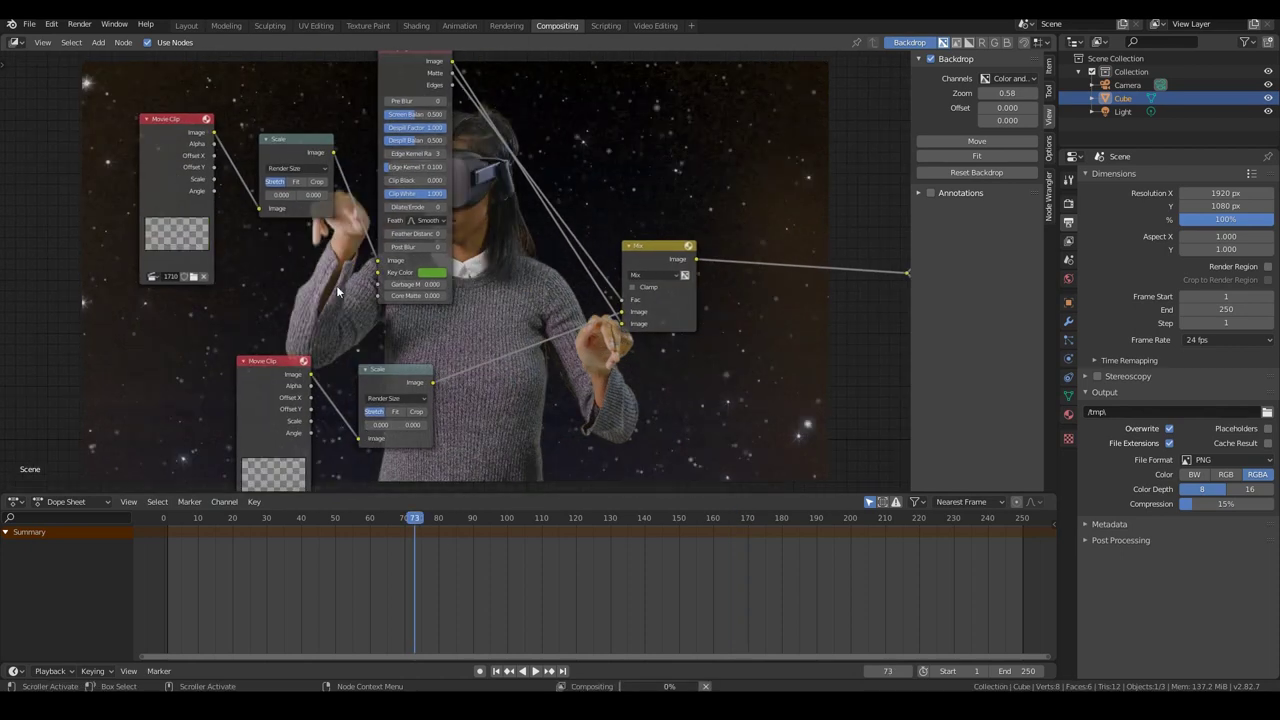
Check the keyed composite at several frames of the timeline, including 45, 34, 129 and 146.
{"action": "middle_click_drag", "start_coordinate": [501, 302], "coordinate": [301, 404]}
{"action": "left_click", "coordinate": [318, 518]}
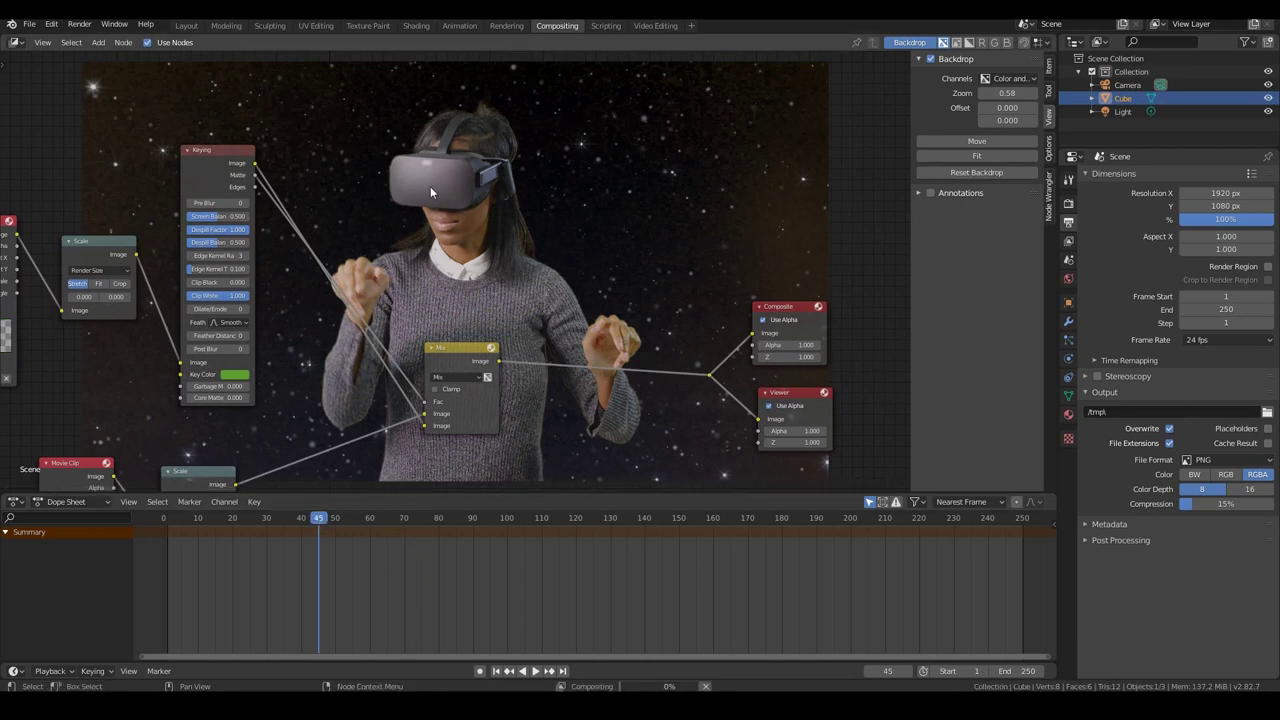
{"action": "left_click", "coordinate": [281, 519]}
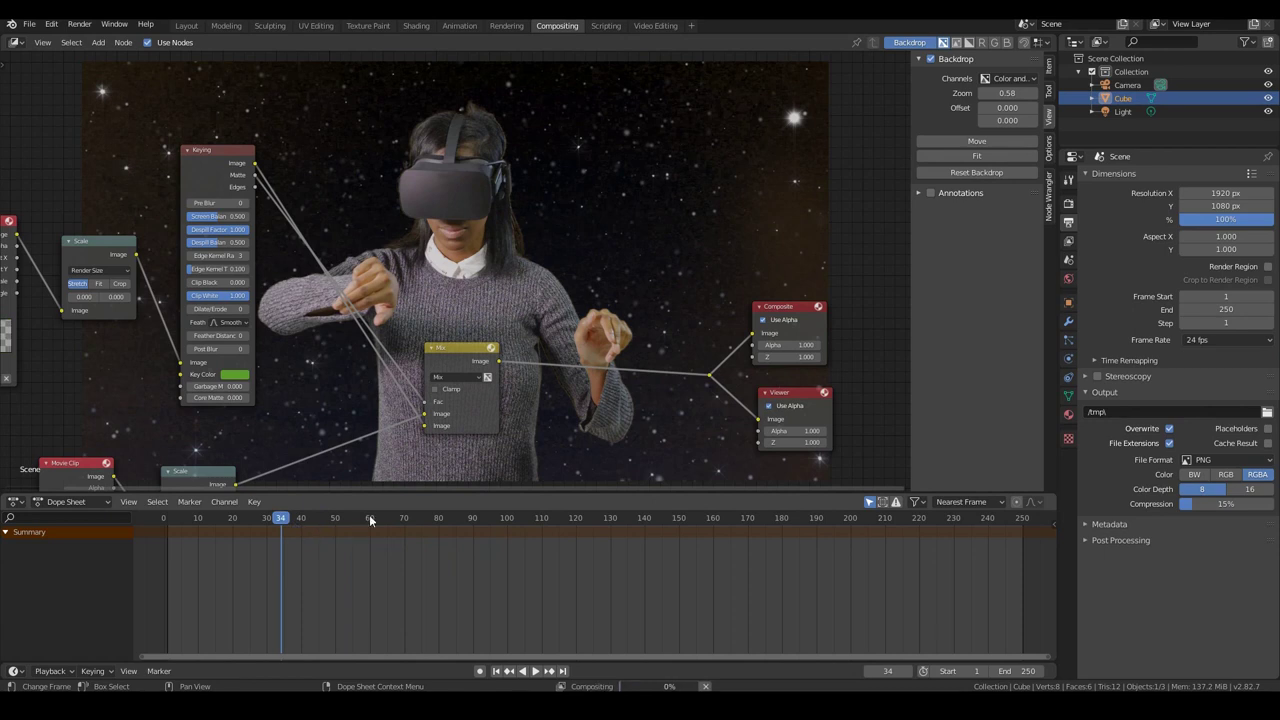
{"action": "left_click_drag", "start_coordinate": [558, 511], "coordinate": [607, 517]}
{"action": "middle_click_drag", "start_coordinate": [614, 440], "coordinate": [655, 400]}
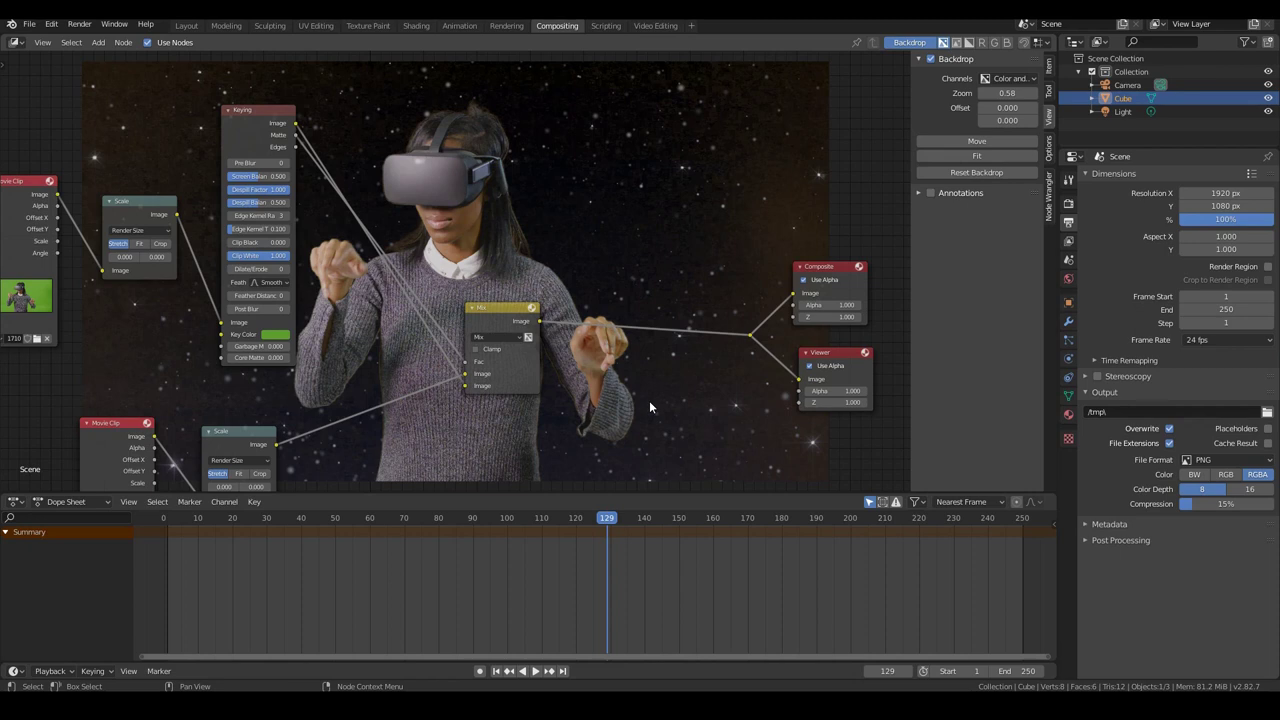
{"action": "middle_click_drag", "start_coordinate": [613, 407], "coordinate": [670, 378]}
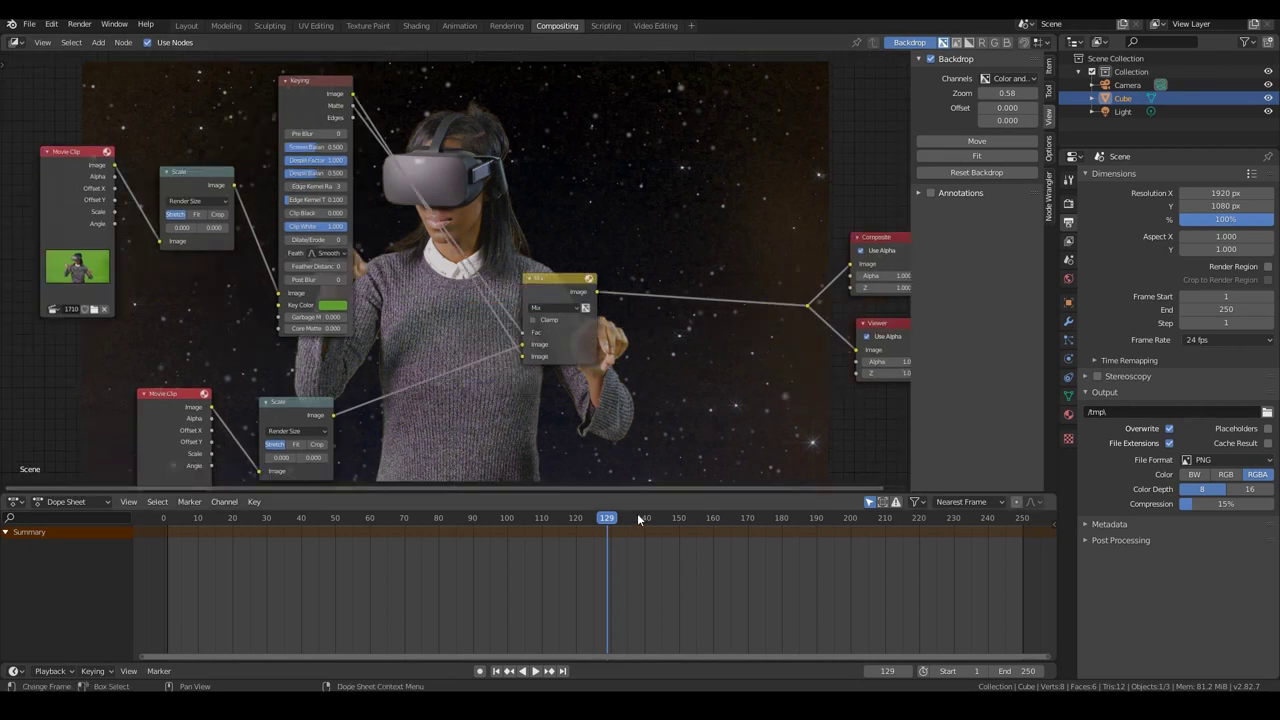
{"action": "left_click", "coordinate": [637, 515]}
{"action": "left_click", "coordinate": [665, 519]}
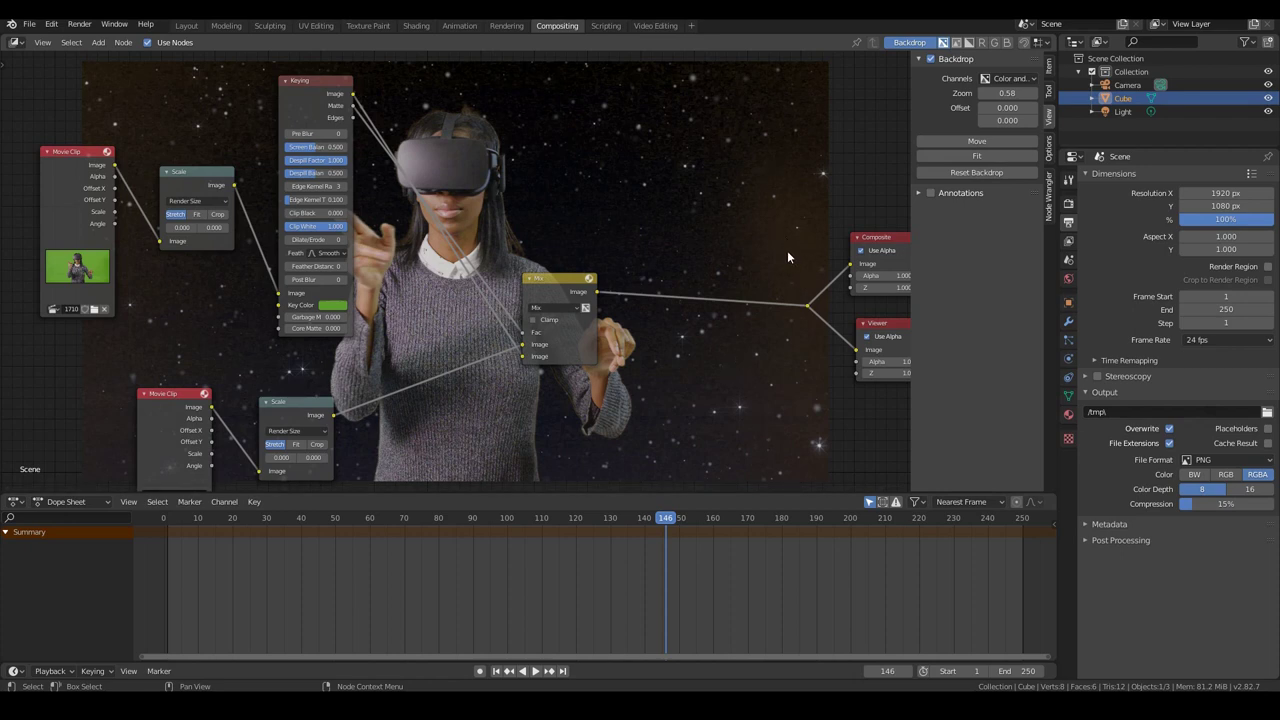
{"action": "key", "text": "Home"}
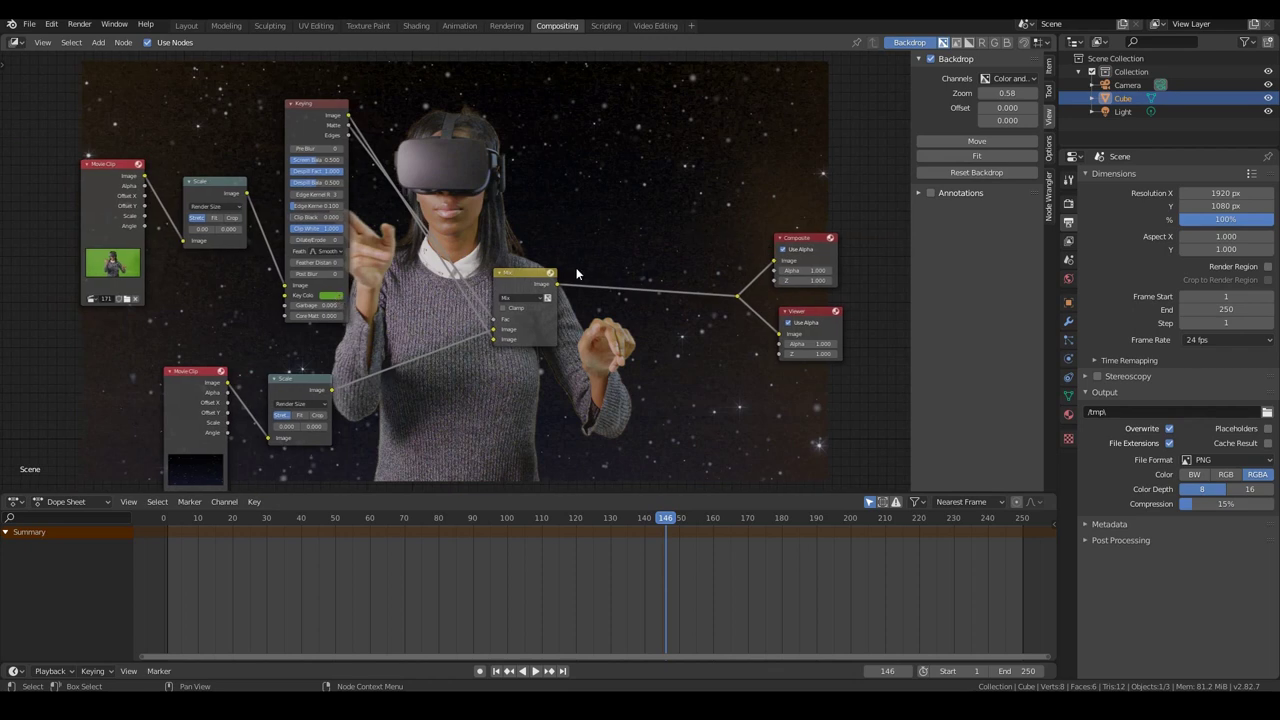
{"action": "middle_click_drag", "start_coordinate": [576, 267], "coordinate": [604, 265]}
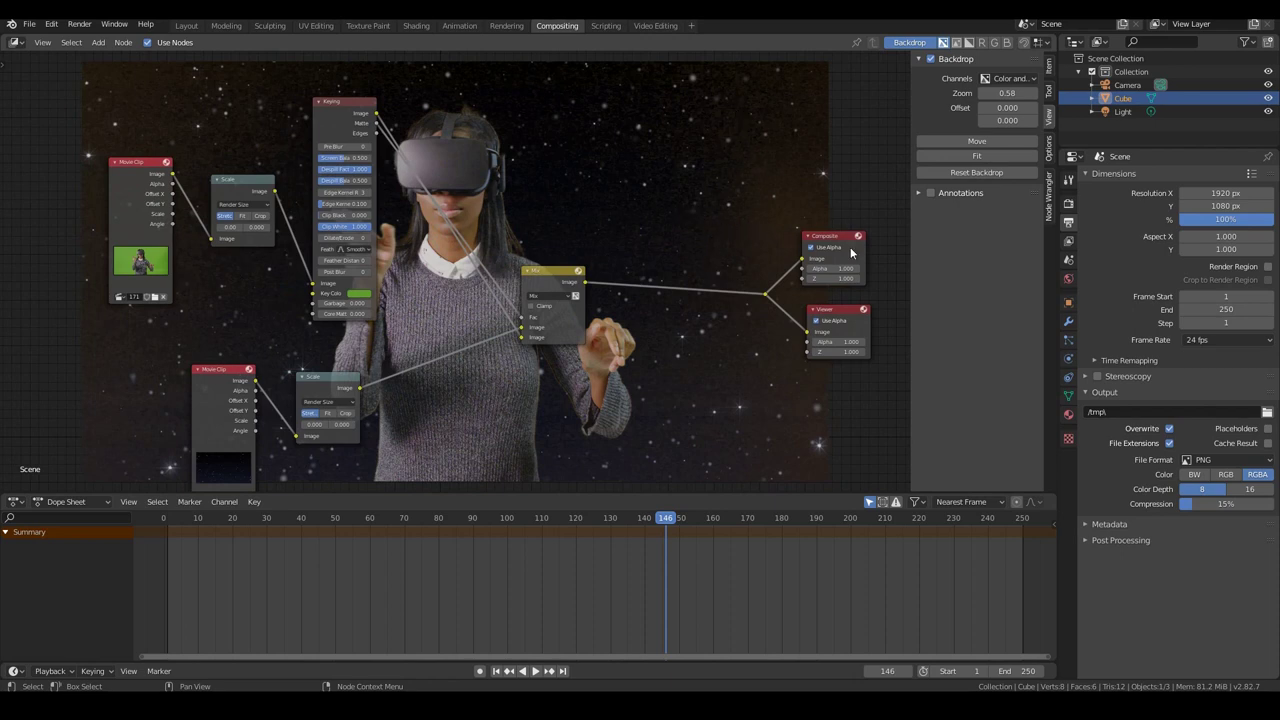
{"action": "scroll", "coordinate": [620, 355], "scroll_direction": "up", "scroll_amount": 1}
{"action": "scroll", "coordinate": [620, 355], "scroll_direction": "up", "scroll_amount": 1}
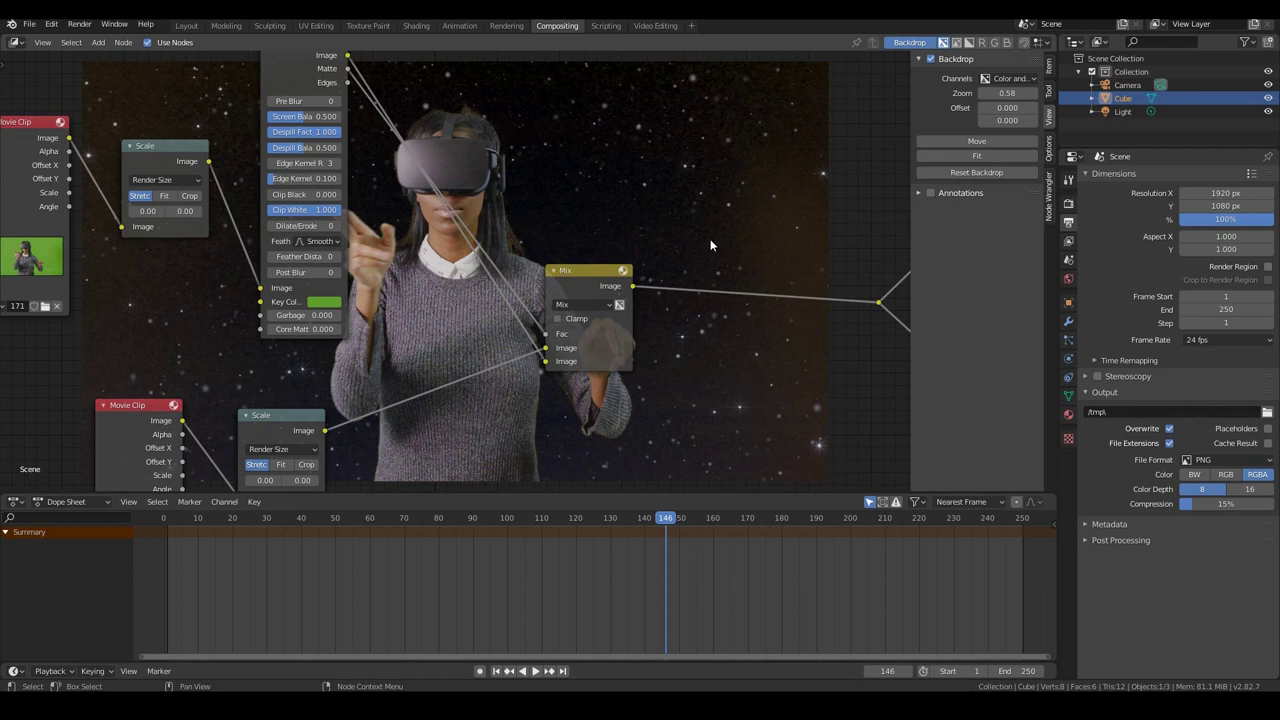
Raise the Keying node's Clip Black to 0.333 to clean up the background around the woman.
{"action": "scroll", "coordinate": [761, 256], "scroll_direction": "up", "scroll_amount": 3, "text": "ctrl"}
{"action": "scroll", "coordinate": [501, 298], "scroll_direction": "up", "scroll_amount": 3}
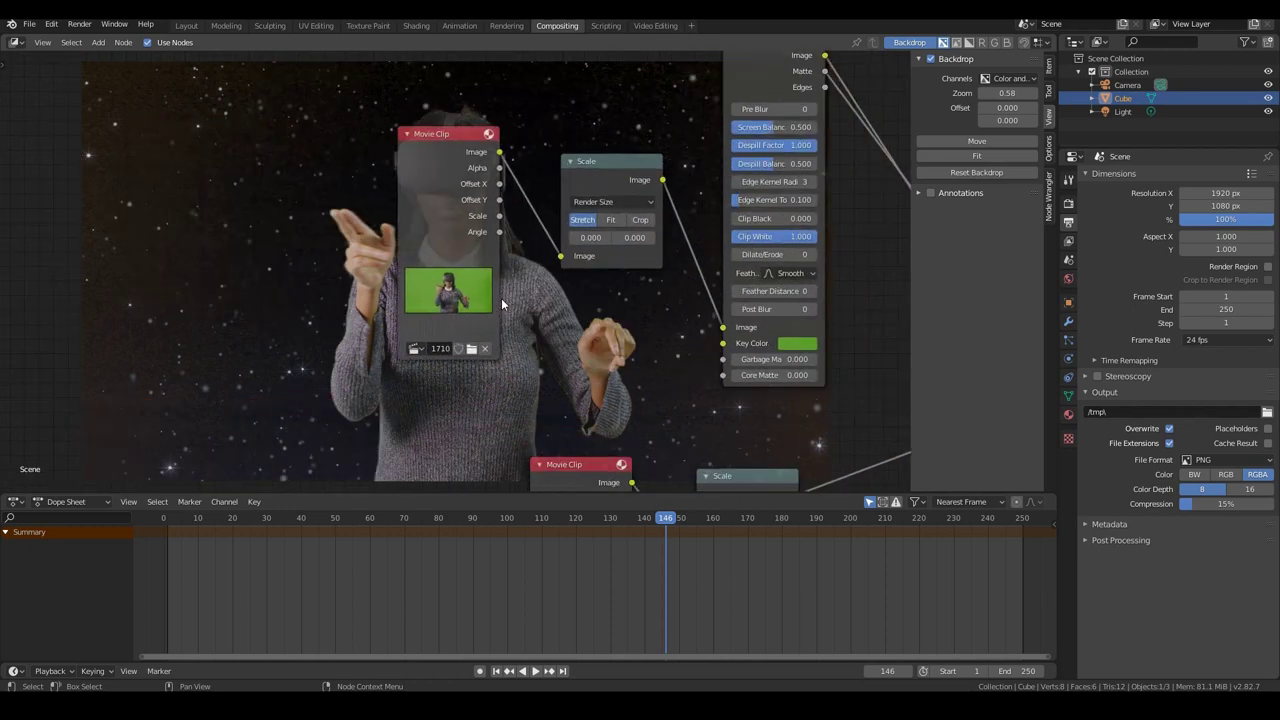
{"action": "scroll", "coordinate": [501, 298], "scroll_direction": "up", "scroll_amount": 2}
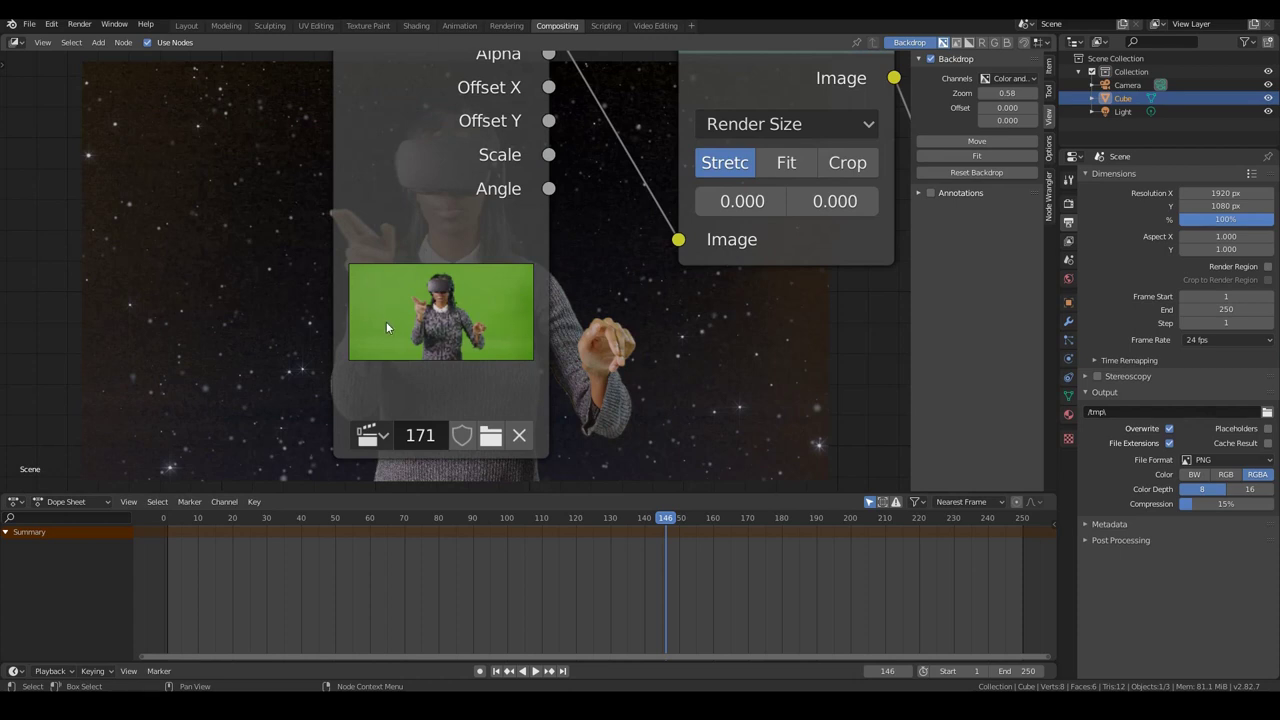
{"action": "scroll", "coordinate": [621, 294], "scroll_direction": "down", "scroll_amount": 3}
{"action": "scroll", "coordinate": [621, 300], "scroll_direction": "down", "scroll_amount": 2}
{"action": "middle_click_drag", "start_coordinate": [621, 300], "coordinate": [466, 386]}
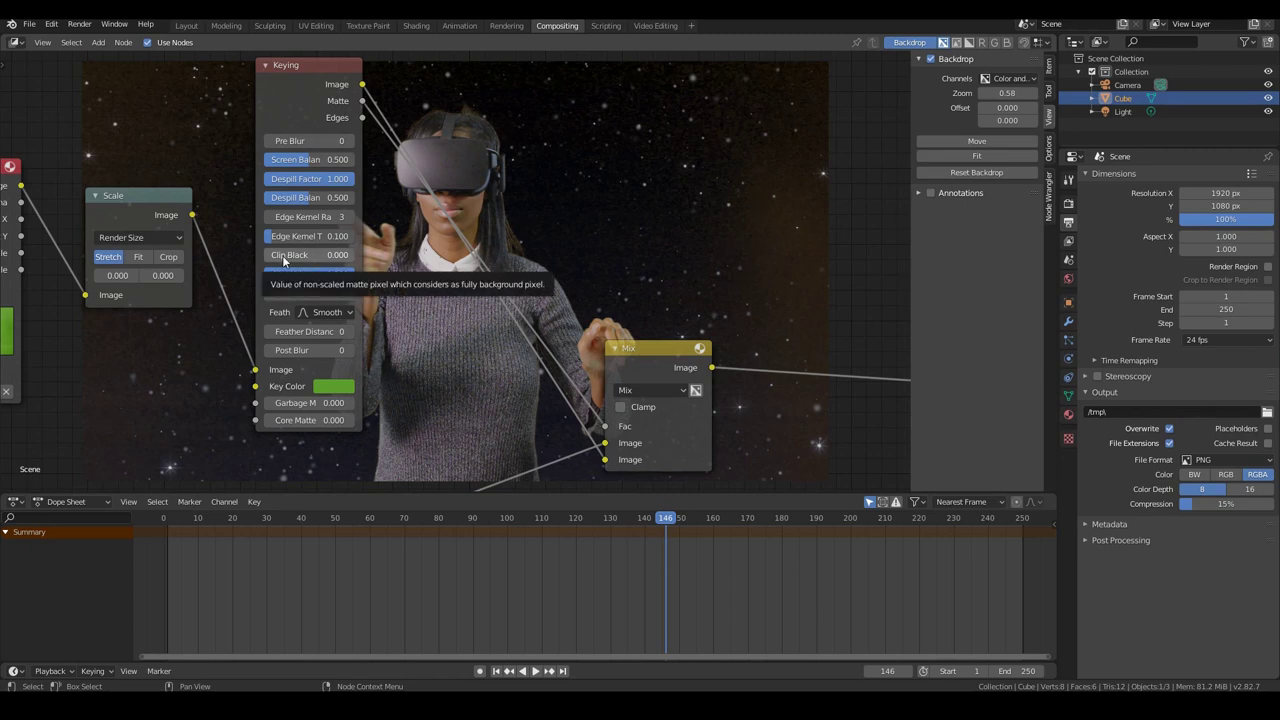
{"action": "left_click_drag", "start_coordinate": [282, 255], "coordinate": [379, 298]}
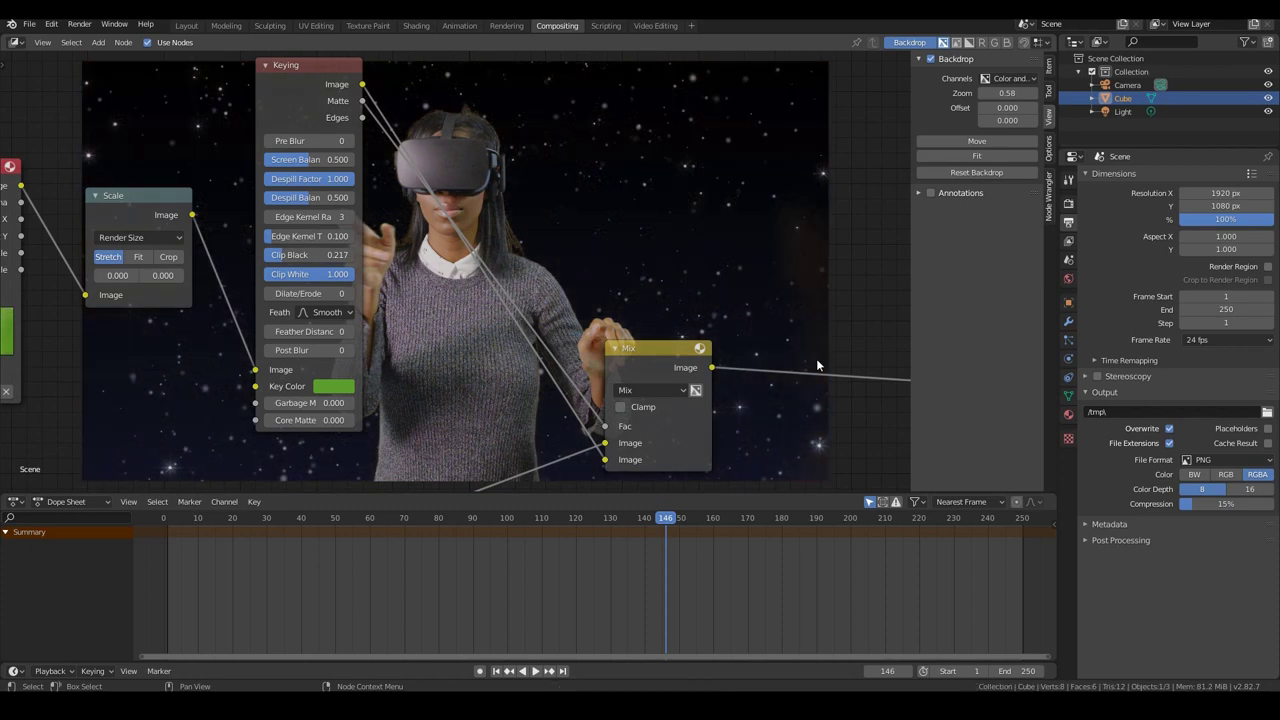
{"action": "left_click_drag", "start_coordinate": [282, 255], "coordinate": [330, 255]}
Enlarge the backdrop to a zoom of 1.51 to show the keyed edges close up.
{"action": "middle_click_drag", "start_coordinate": [726, 247], "coordinate": [534, 377]}
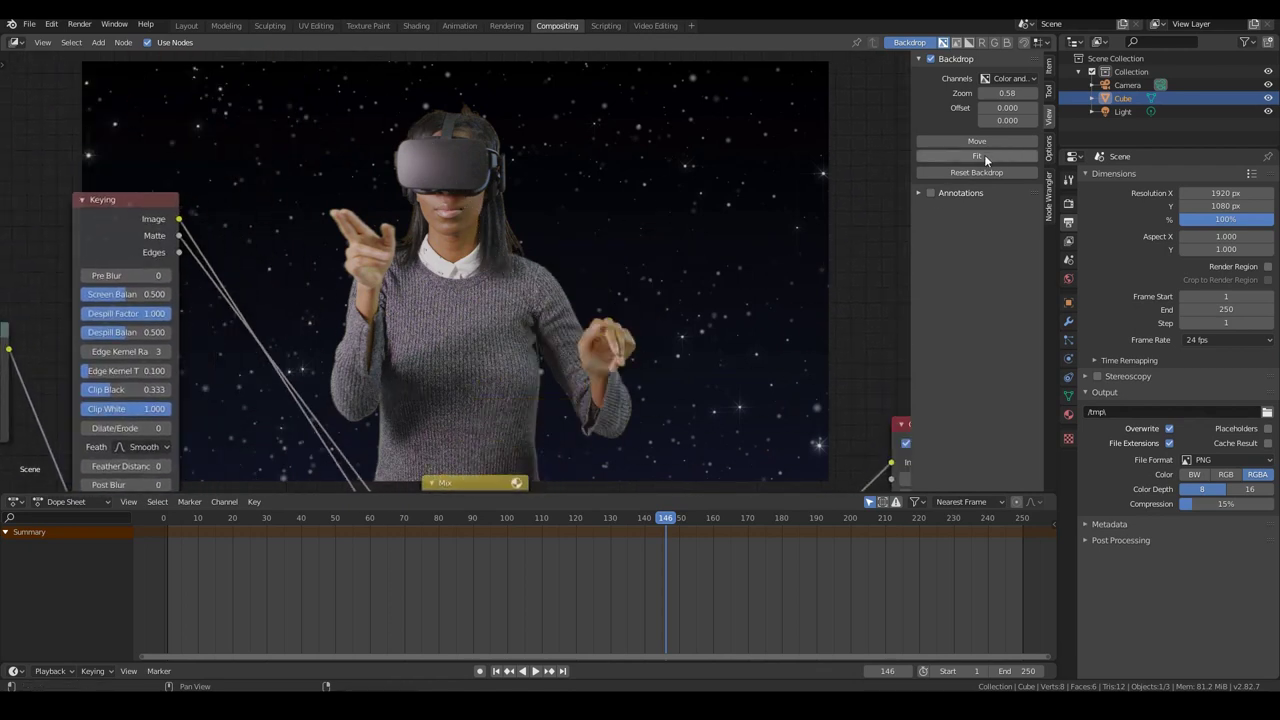
{"action": "left_click_drag", "start_coordinate": [1008, 93], "coordinate": [1076, 93]}
{"action": "middle_click_drag", "start_coordinate": [766, 263], "coordinate": [685, 259]}
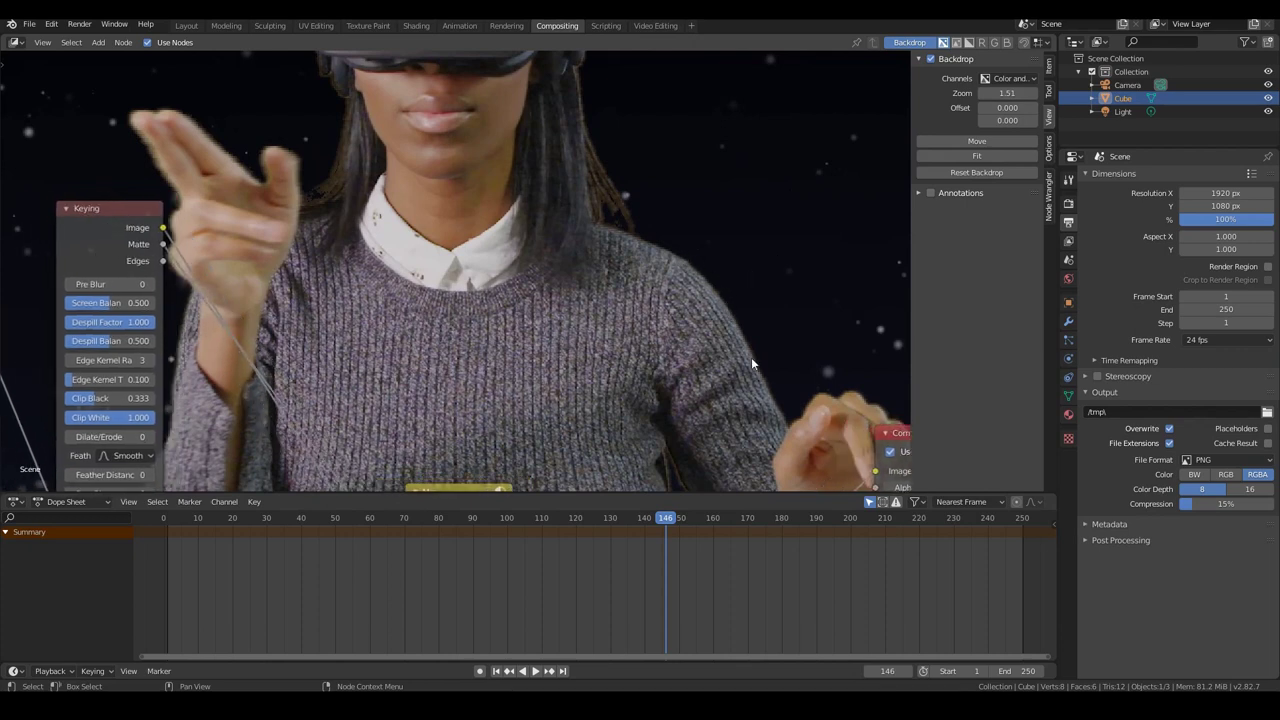
{"action": "middle_click_drag", "start_coordinate": [685, 346], "coordinate": [785, 220]}
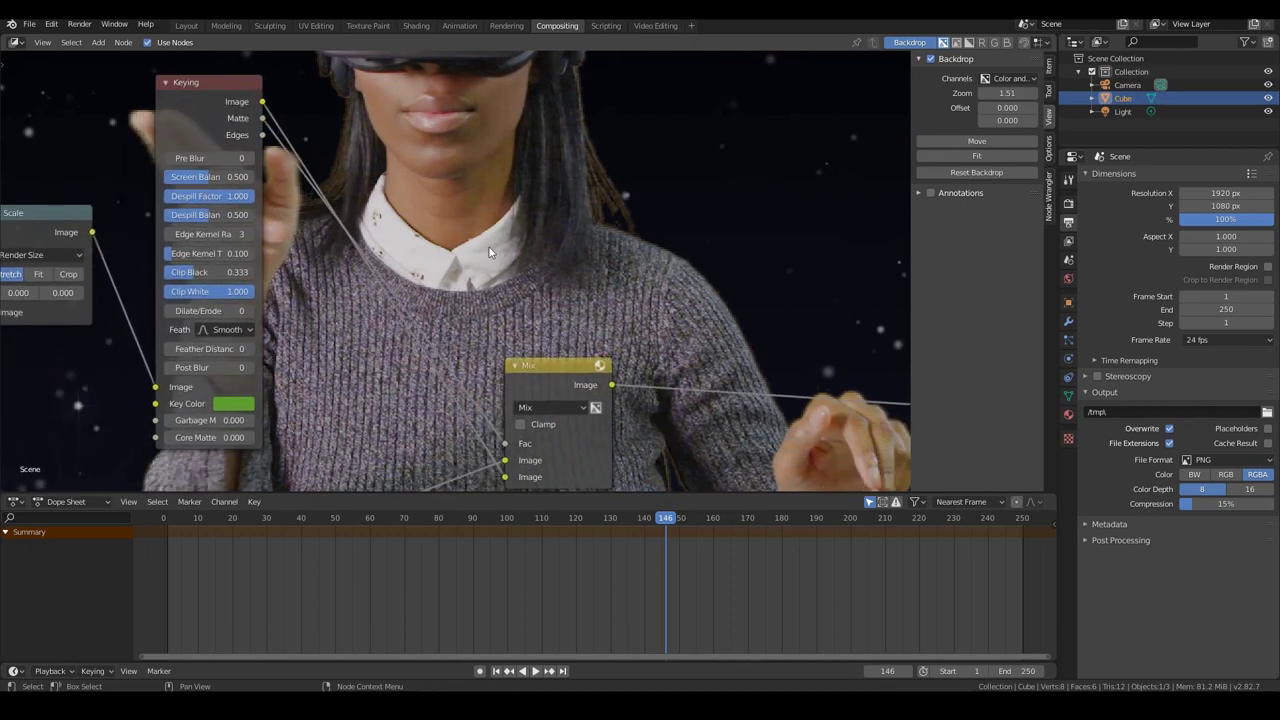
Set the Keying node's Dilate/Erode to -1 to tighten the matte around the woman.
{"action": "scroll", "coordinate": [336, 323], "scroll_direction": "up", "scroll_amount": 1}
{"action": "left_click", "coordinate": [234, 313]}
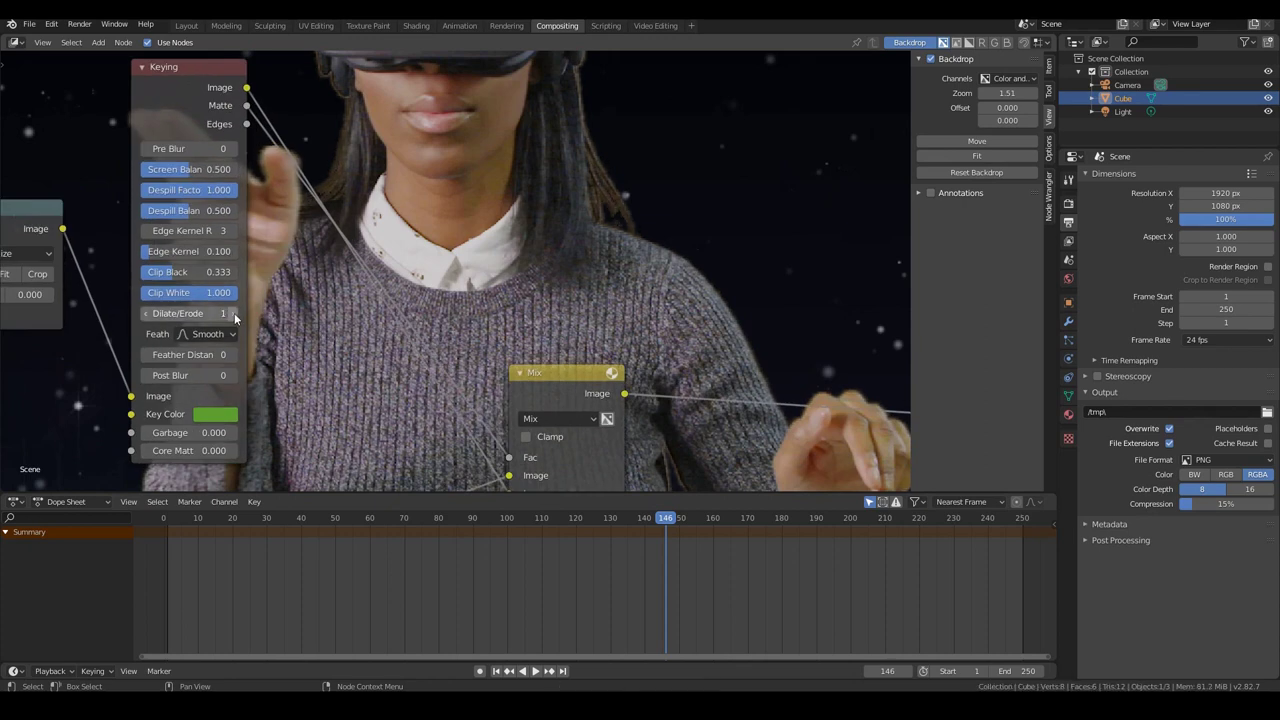
{"action": "left_click", "coordinate": [144, 315]}
{"action": "left_click", "coordinate": [144, 315]}
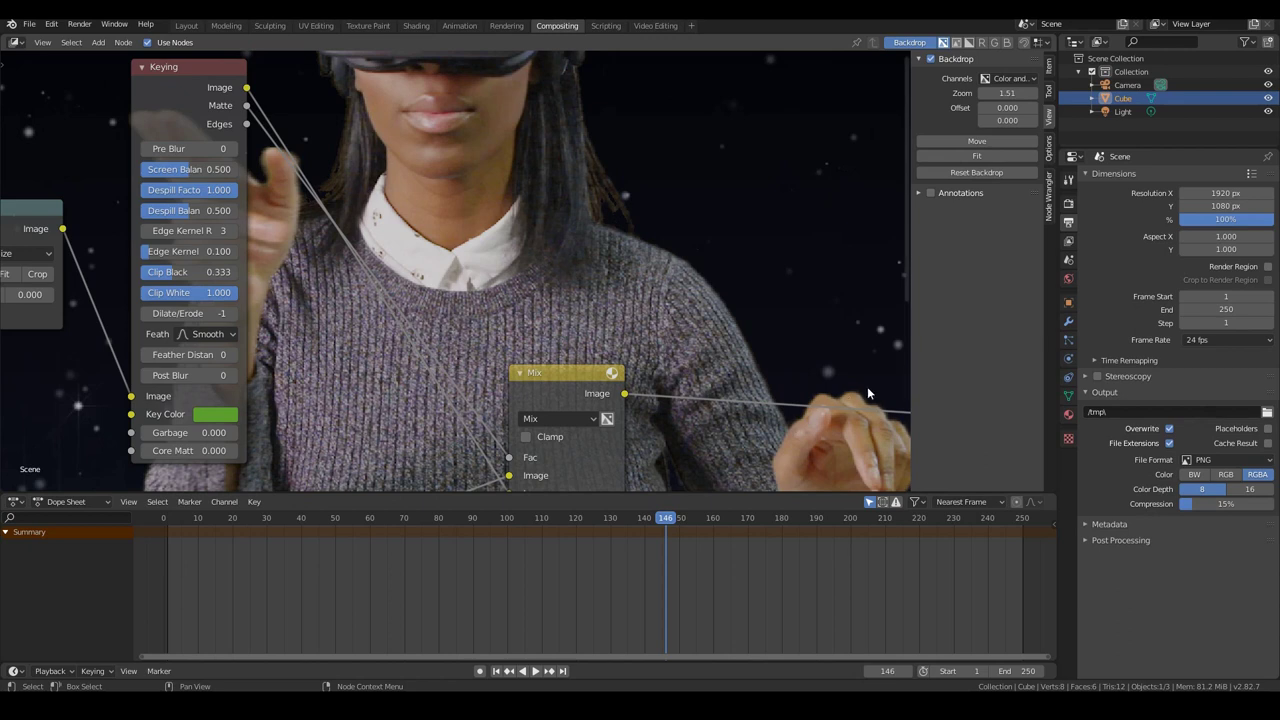
Enlarge the backdrop further to a zoom of 1.89 to inspect the edges of the sweater.
{"action": "middle_click_drag", "start_coordinate": [794, 346], "coordinate": [789, 345]}
{"action": "left_click_drag", "start_coordinate": [1000, 90], "coordinate": [1036, 90]}
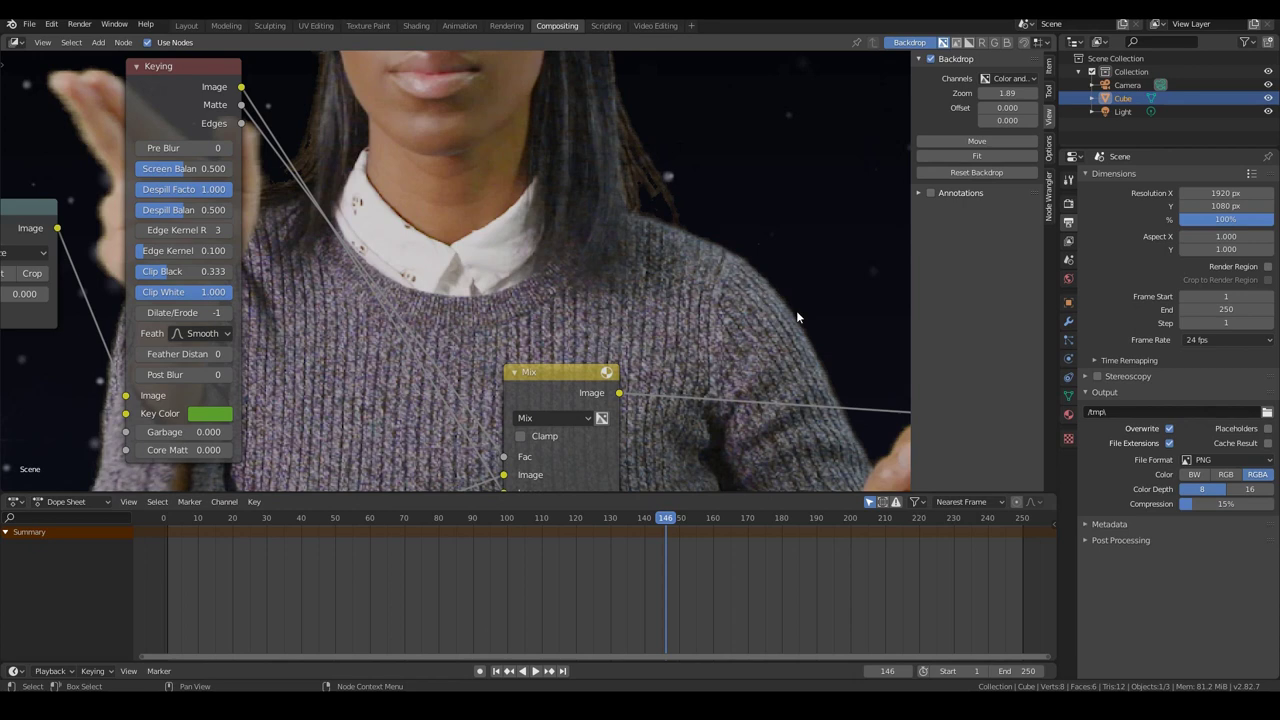
{"action": "scroll", "coordinate": [796, 314], "scroll_direction": "down", "scroll_amount": 1}
{"action": "middle_click_drag", "start_coordinate": [615, 284], "coordinate": [657, 294]}
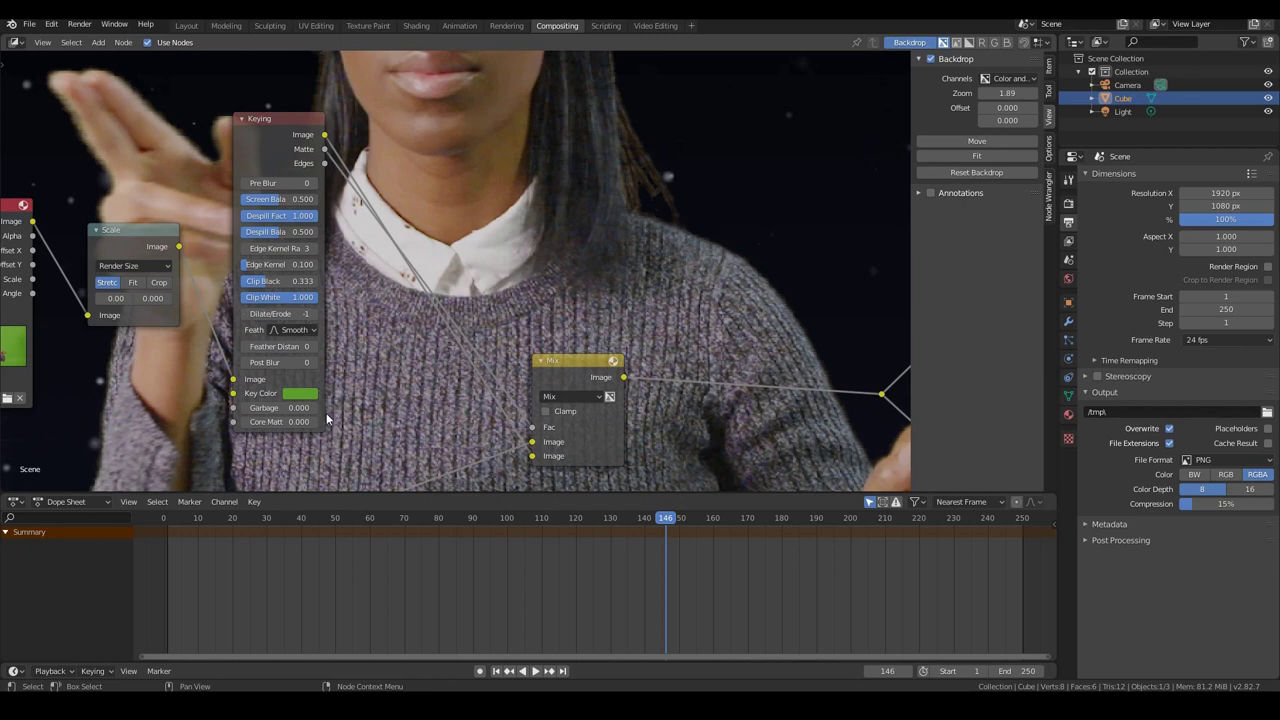
Set the Keying node's Post Blur and Pre Blur to 3 to soften the matte.
{"action": "left_click", "coordinate": [313, 362]}
{"action": "left_click", "coordinate": [313, 362]}
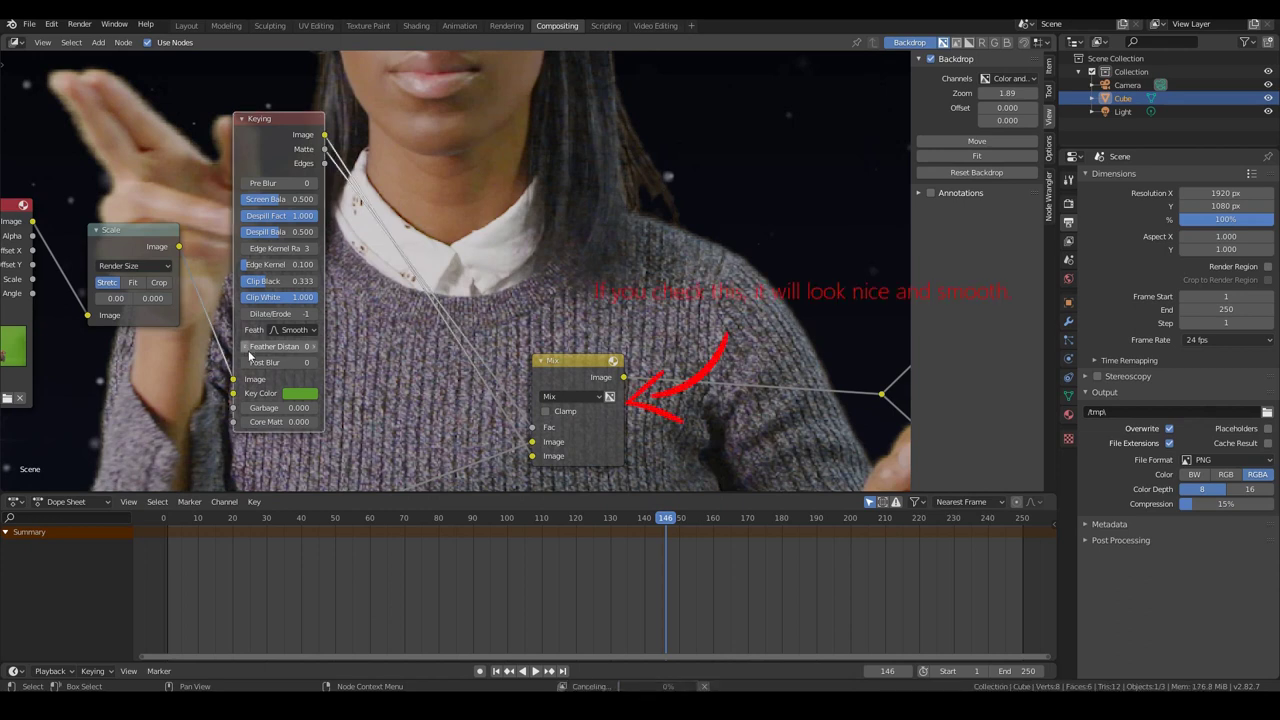
{"action": "left_click", "coordinate": [312, 184]}
{"action": "left_click", "coordinate": [312, 184]}
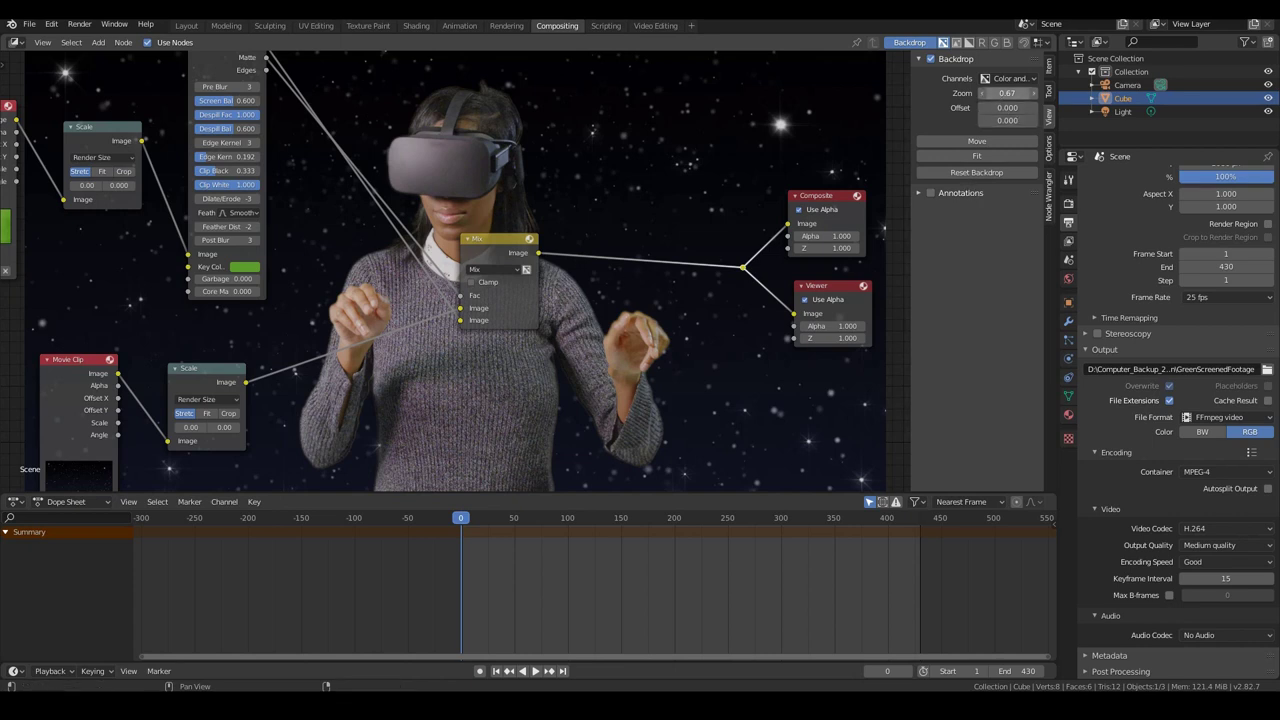
Turn on the Mix node's alpha option while viewing the edges at backdrop zoom 1.89, and return the zoom to 0.67.
{"action": "left_click_drag", "start_coordinate": [1000, 92], "coordinate": [1082, 92]}
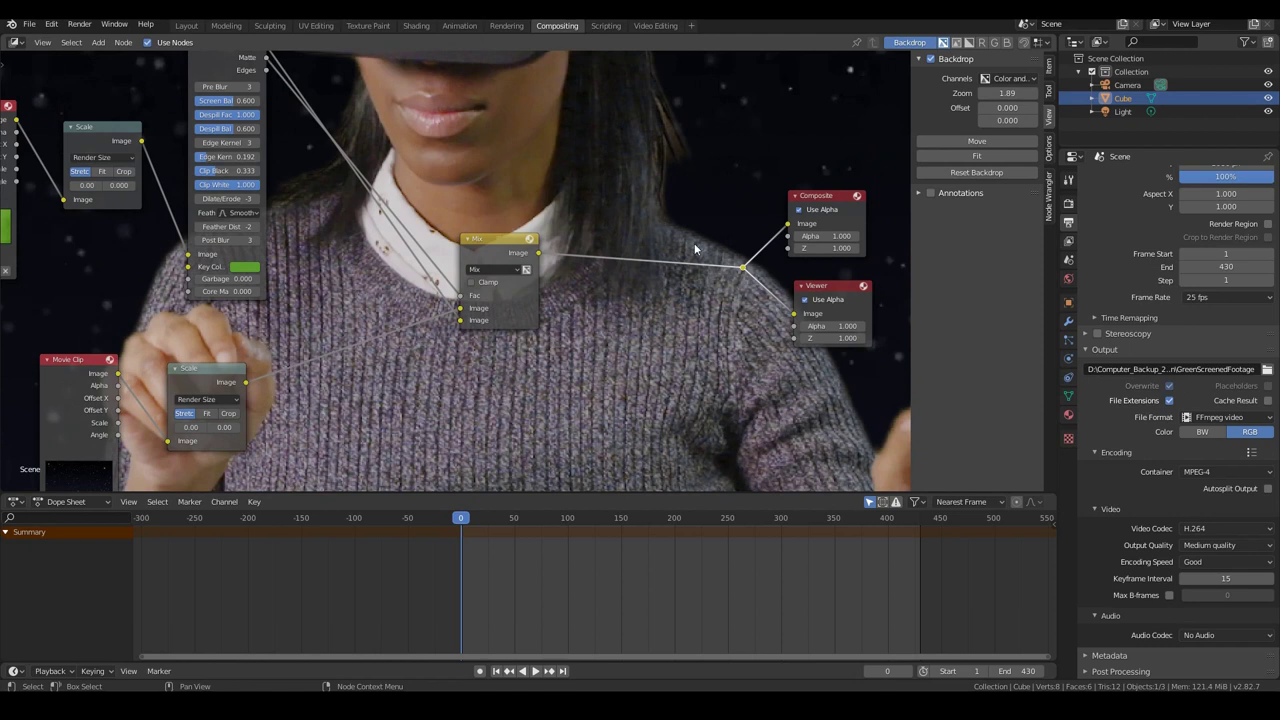
{"action": "left_click", "coordinate": [526, 270]}
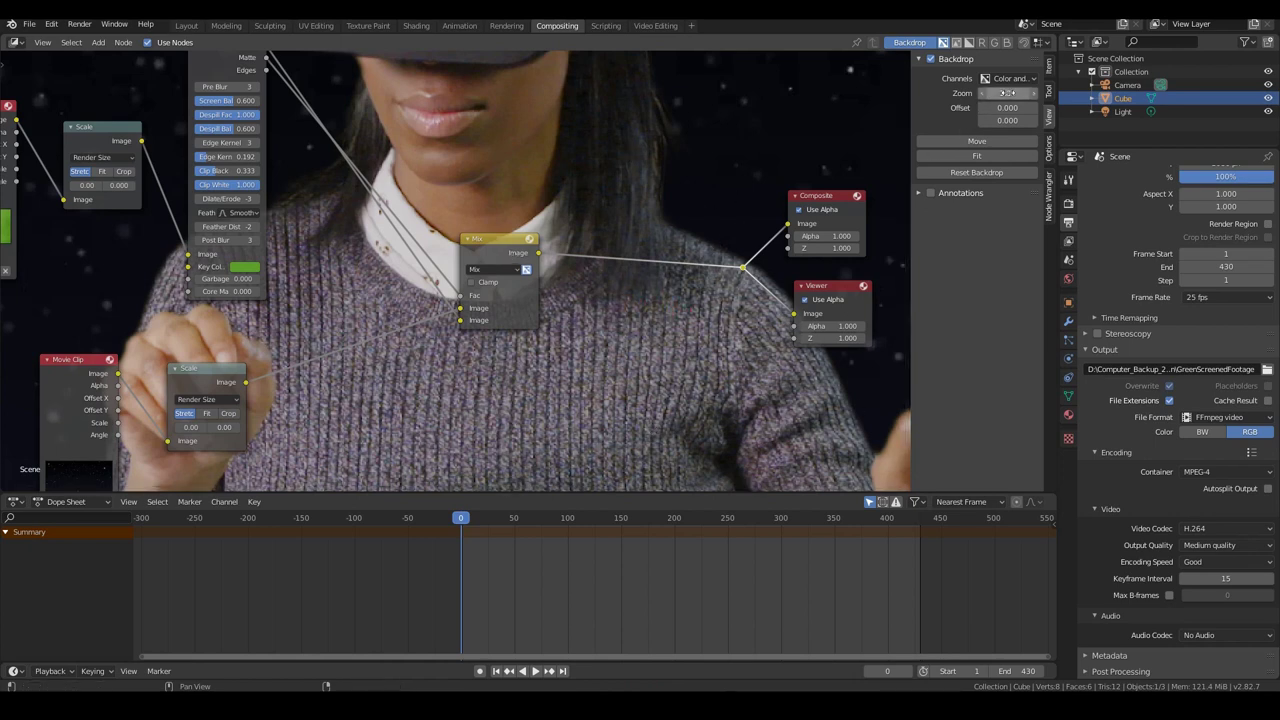
{"action": "left_click_drag", "start_coordinate": [1007, 92], "coordinate": [960, 92]}
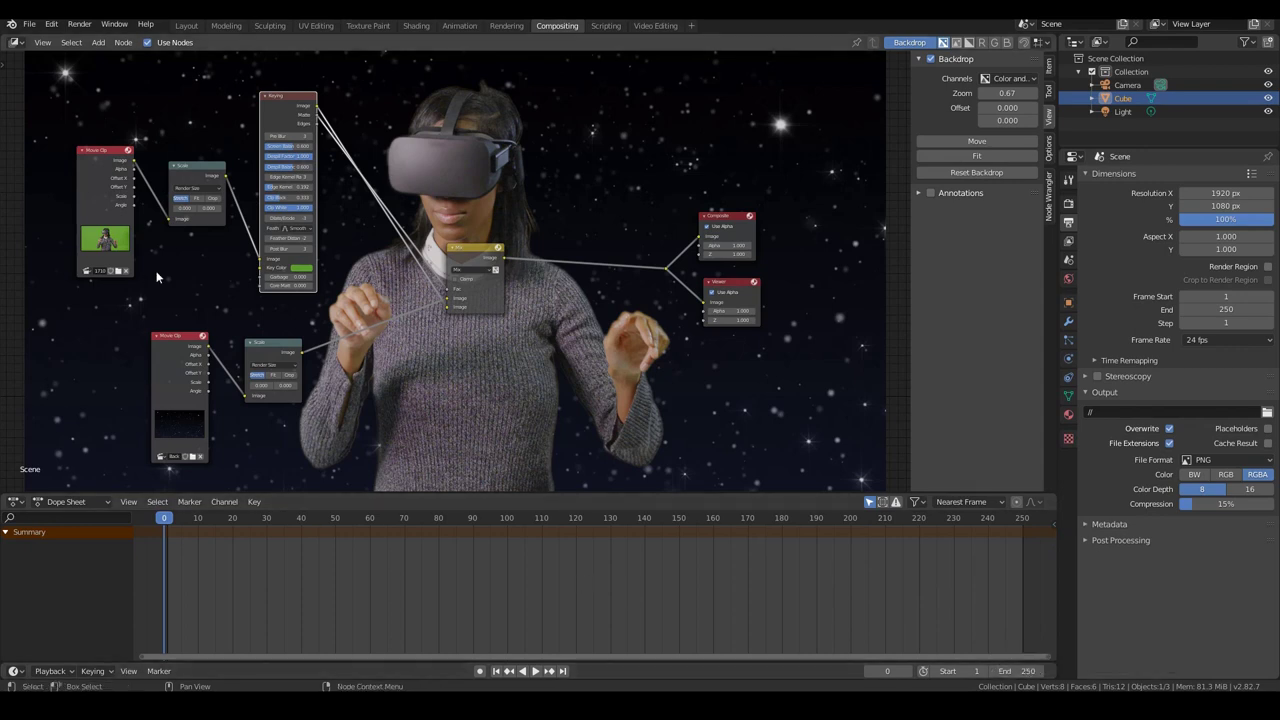
In the Video Editing workspace, add the green screen clip 171003B_002_2K.mp4 to the sequencer at frame 0.
{"action": "left_click", "coordinate": [659, 29]}
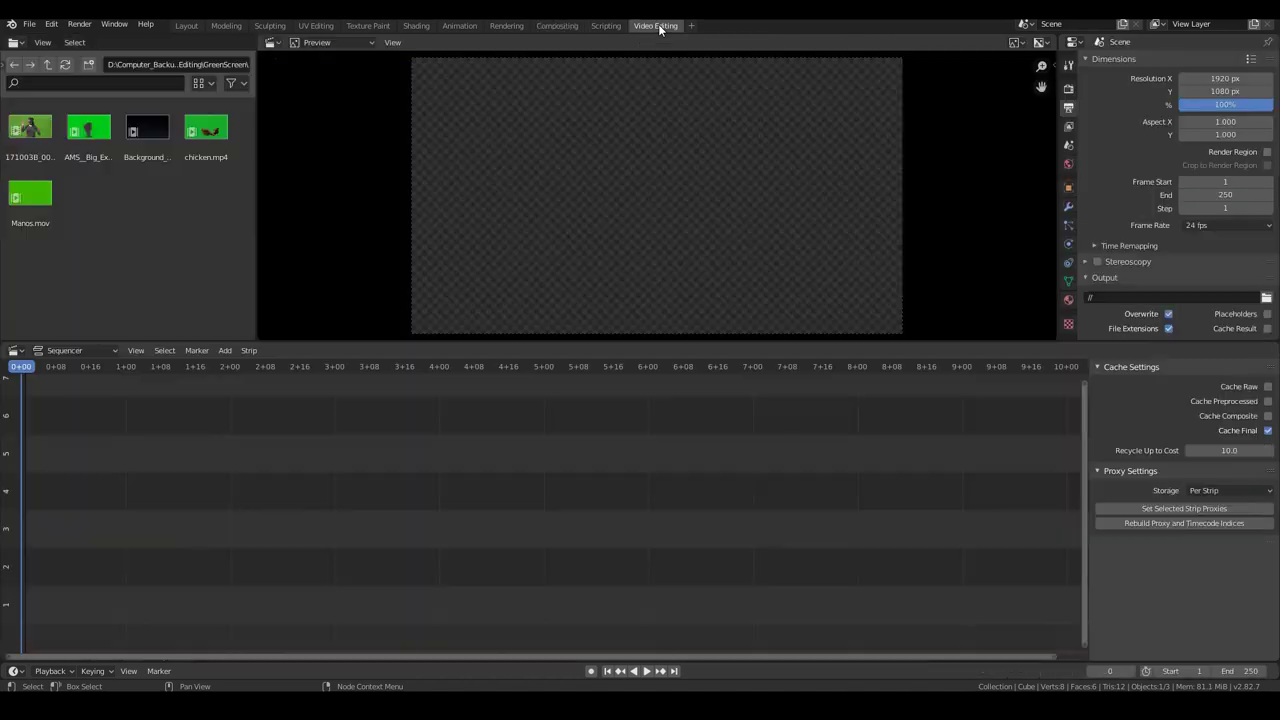
{"action": "left_click_drag", "start_coordinate": [30, 127], "coordinate": [52, 470]}
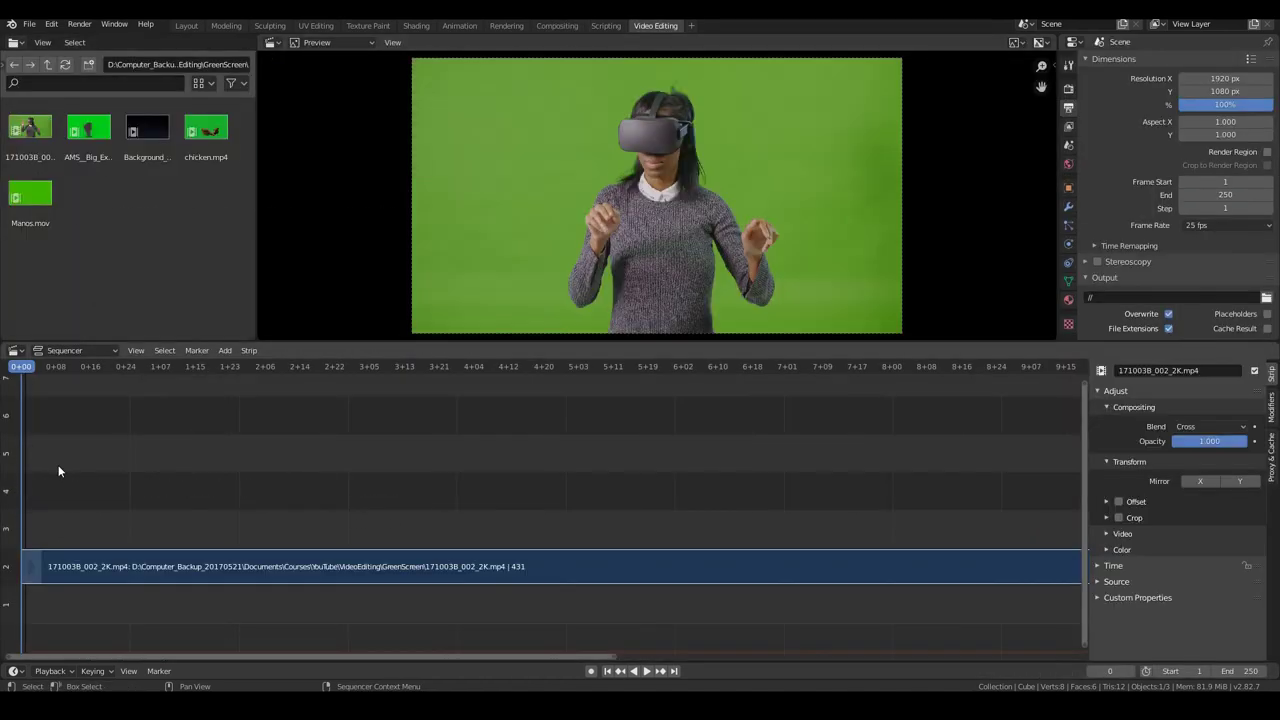
{"action": "key", "text": "Home"}
{"action": "middle_click_drag", "start_coordinate": [600, 473], "coordinate": [505, 470]}
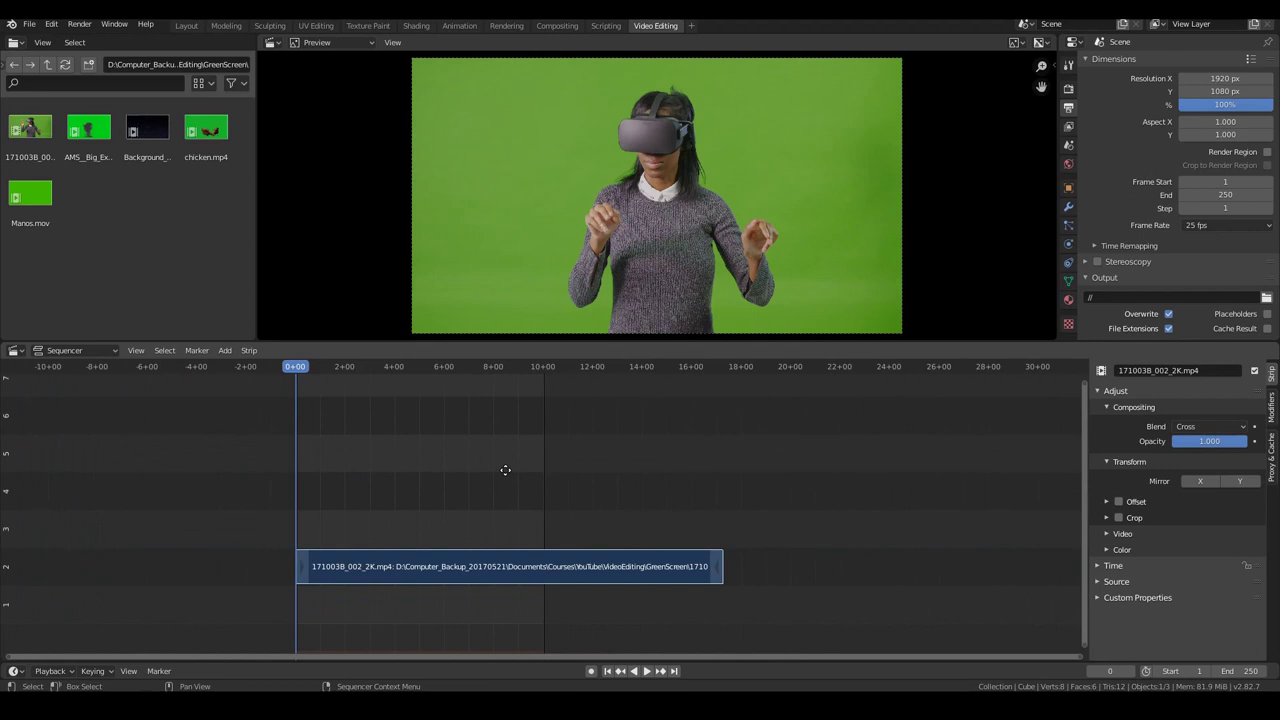
Play the green screen strip and move the playhead to its end to find the clip's length in frames.
{"action": "key", "text": "a"}
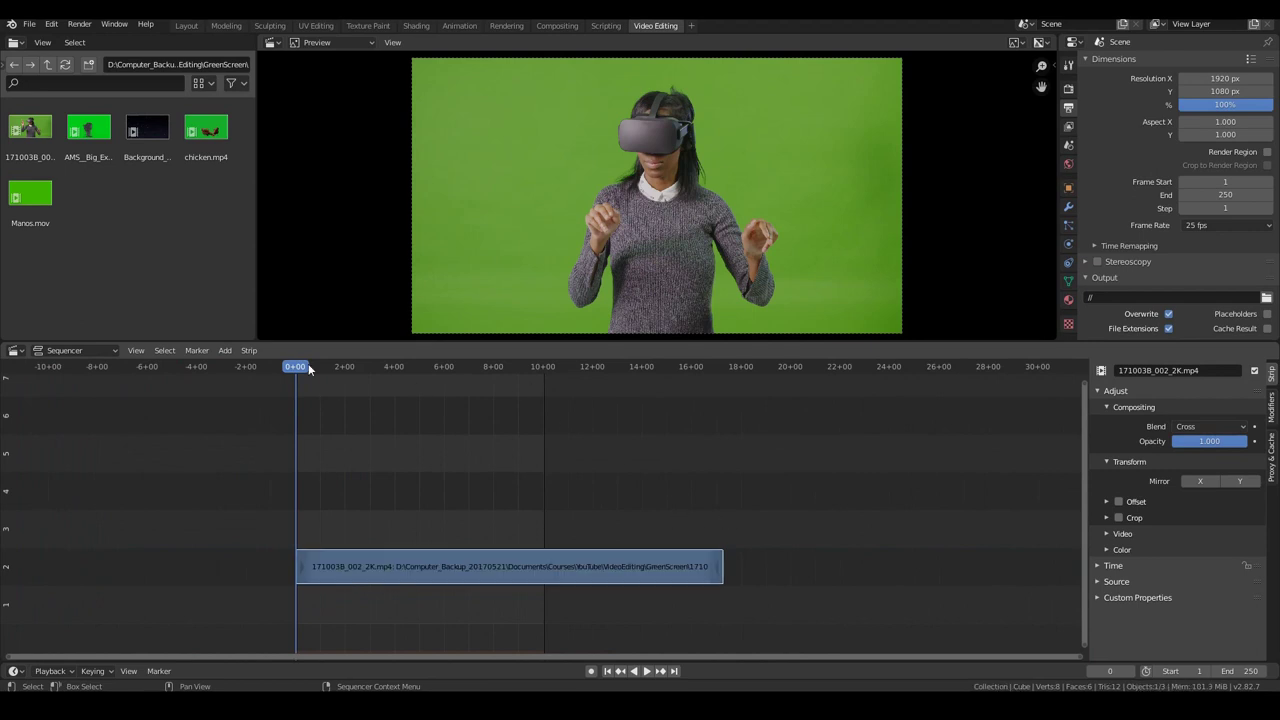
{"action": "key", "text": "space"}
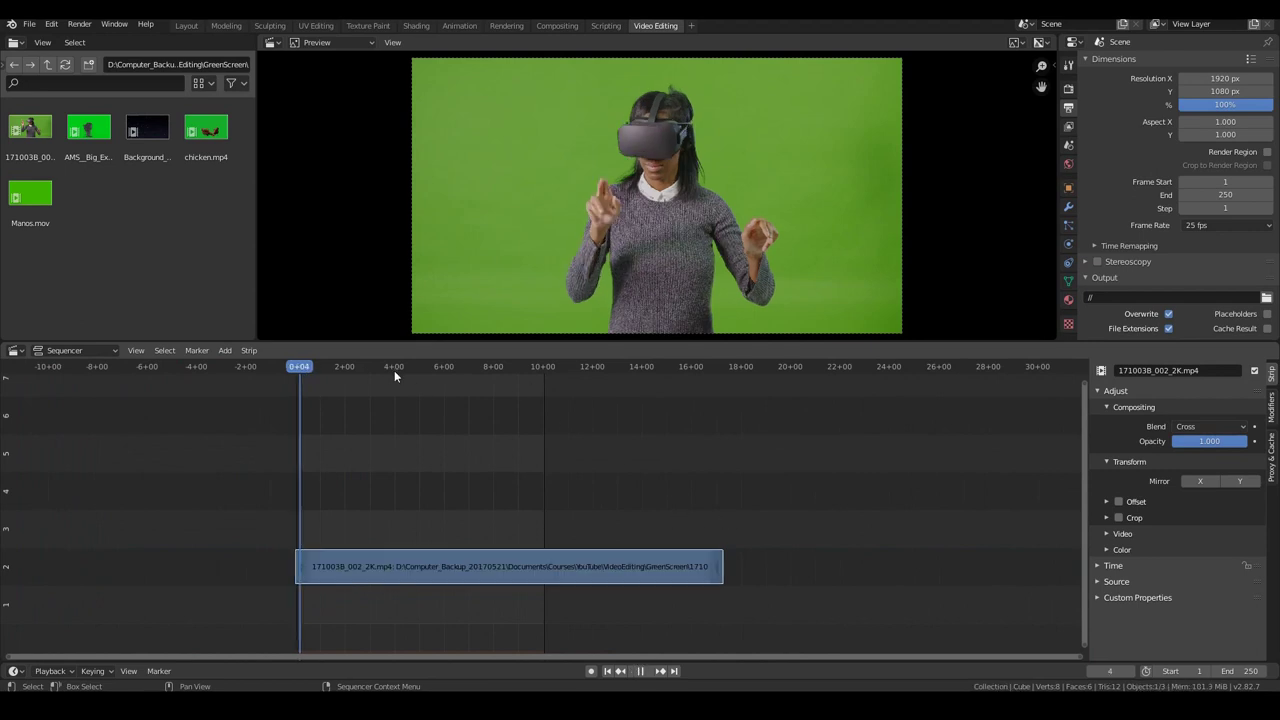
{"action": "left_click", "coordinate": [715, 372]}
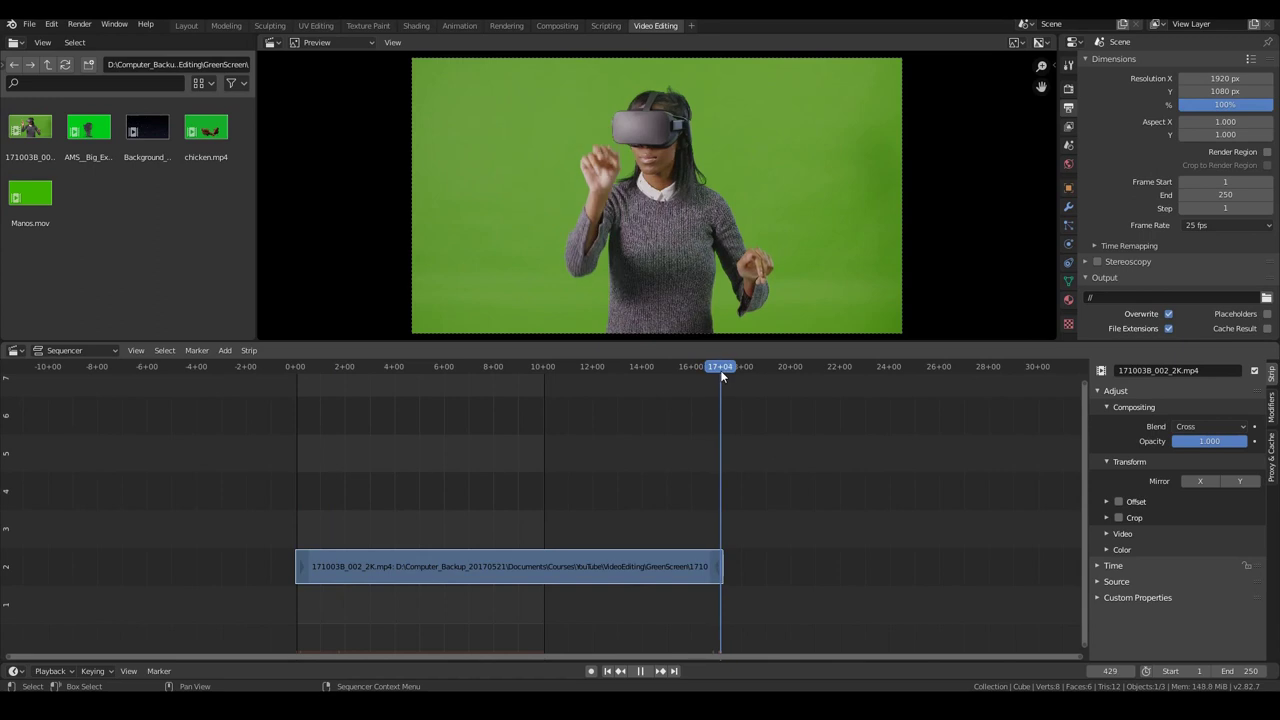
{"action": "key", "text": "space"}
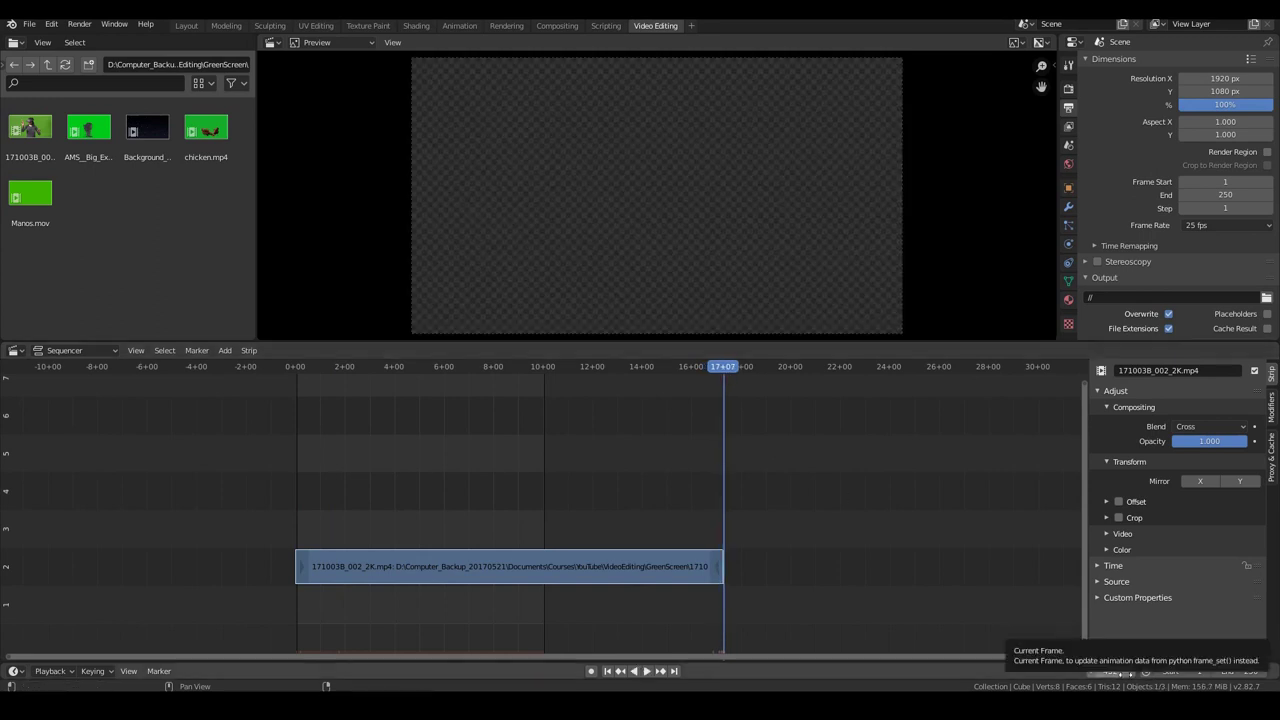
Set the scene's end frame to 430.
{"action": "left_click", "coordinate": [1240, 671]}
{"action": "type", "text": "4"}
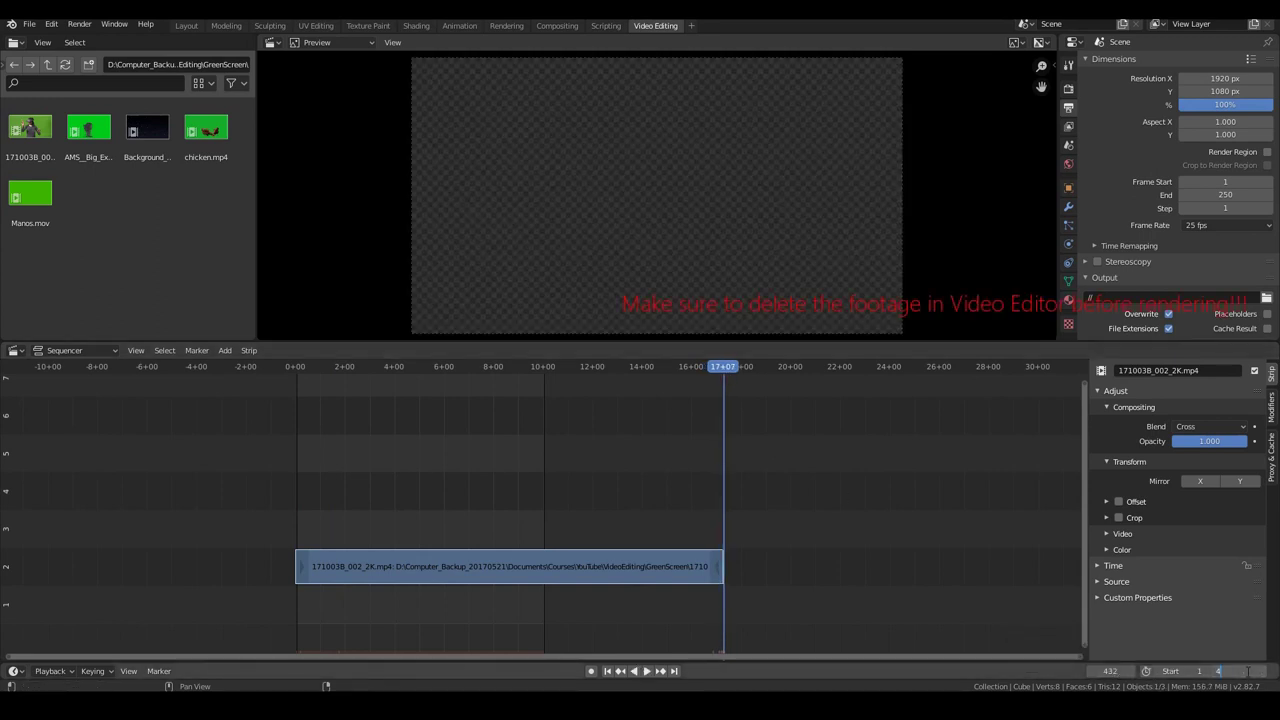
{"action": "type", "text": "30"}
{"action": "key", "text": "Return"}
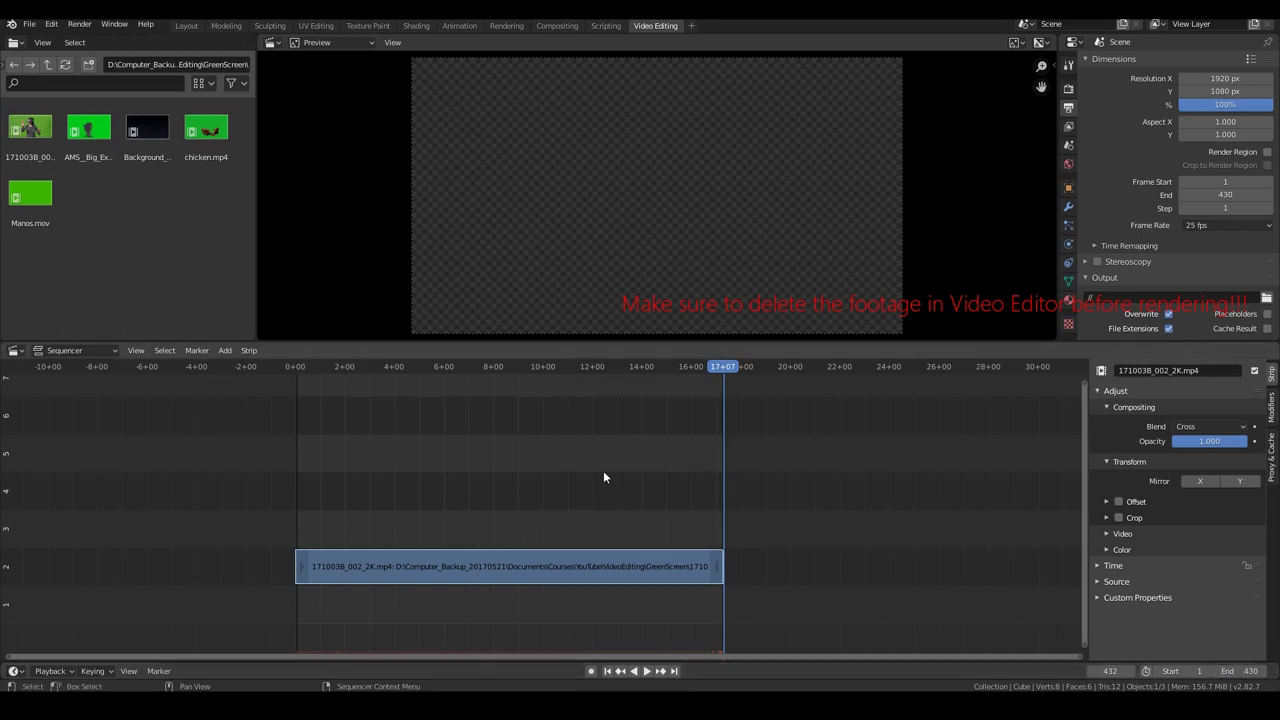
Back in the Compositing workspace, set the render output to a file named GreenScreenedFootage in the GreenScreen folder.
{"action": "left_click", "coordinate": [556, 25]}
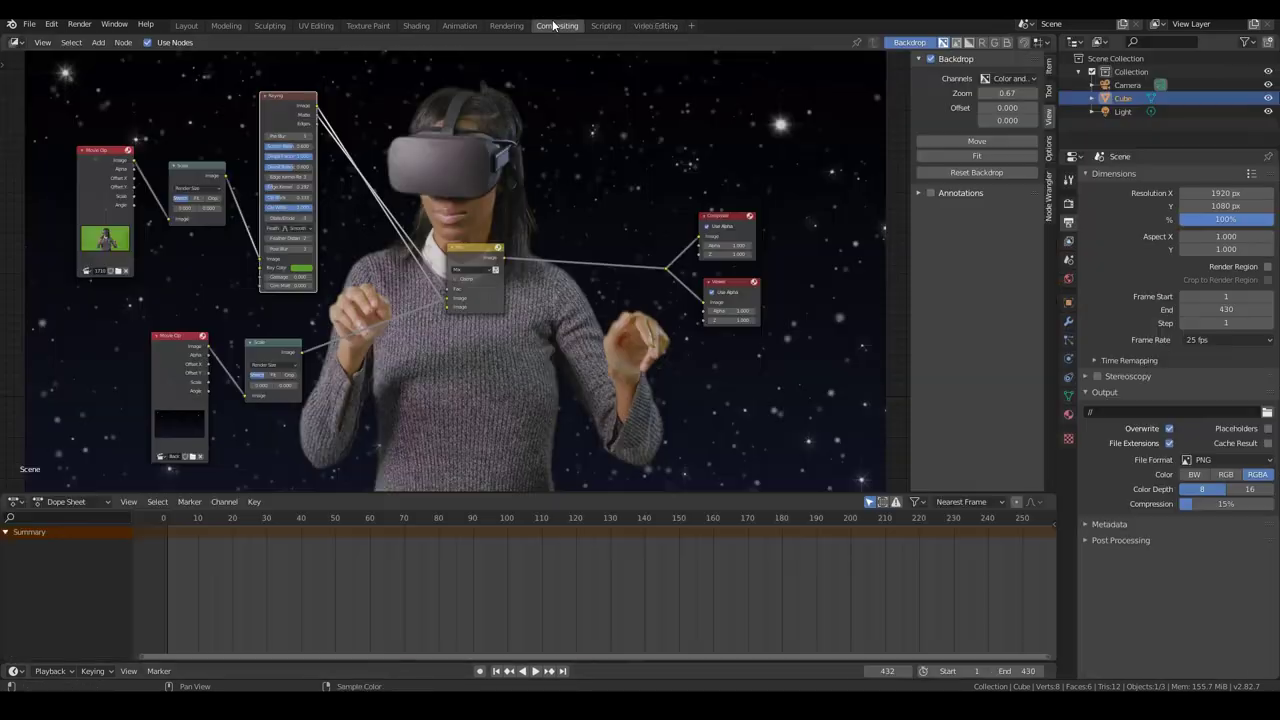
{"action": "left_click", "coordinate": [1266, 412]}
{"action": "left_click", "coordinate": [334, 393]}
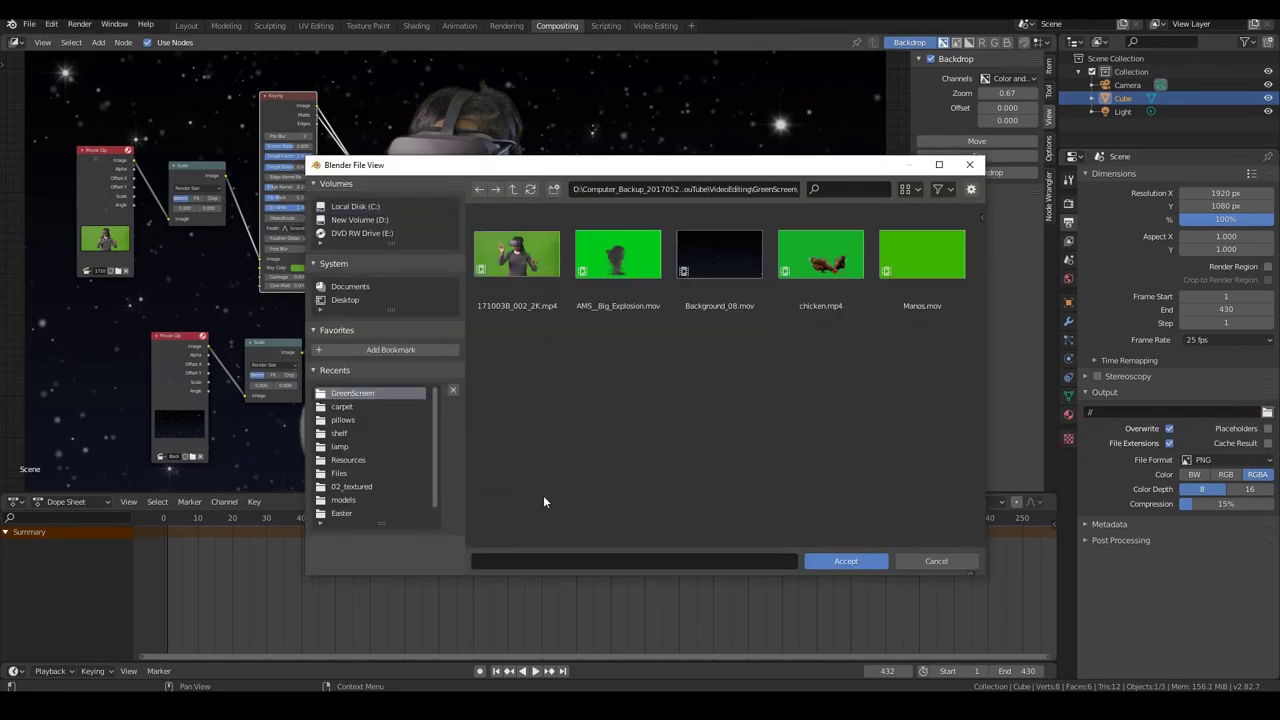
{"action": "left_click", "coordinate": [523, 563]}
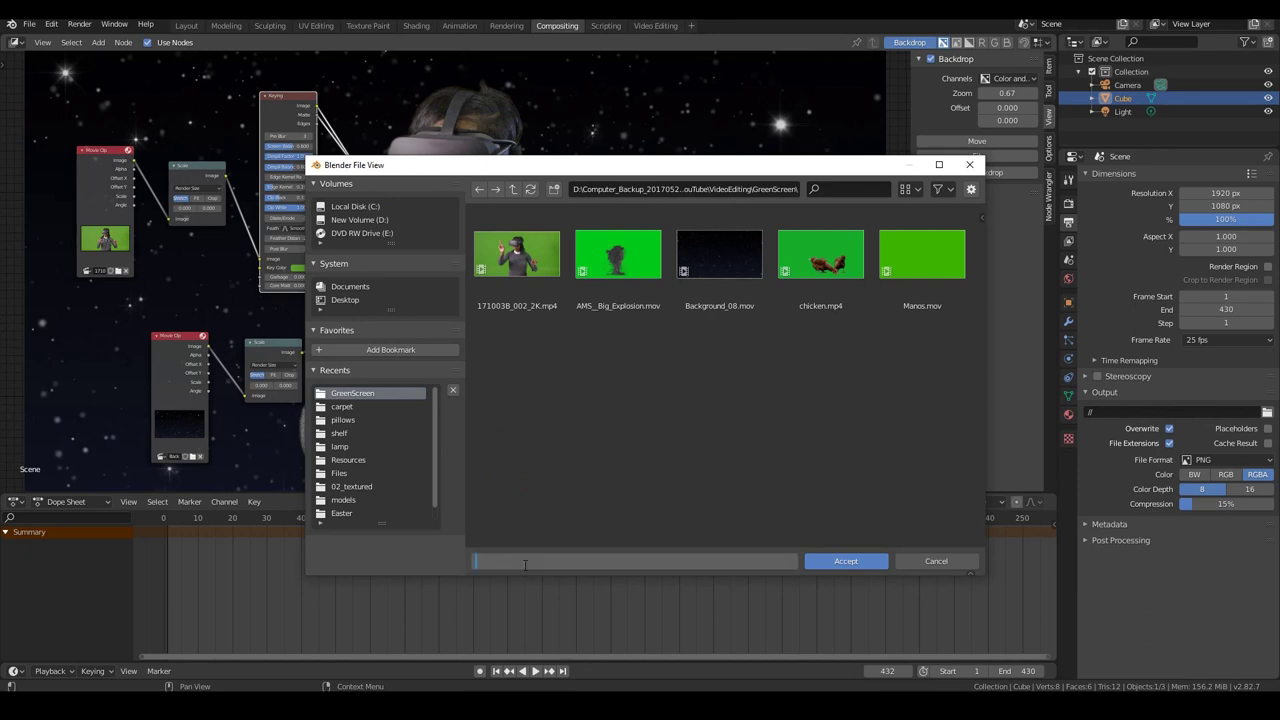
{"action": "type", "text": "GreenScreenedFootage"}
{"action": "left_click", "coordinate": [847, 560]}
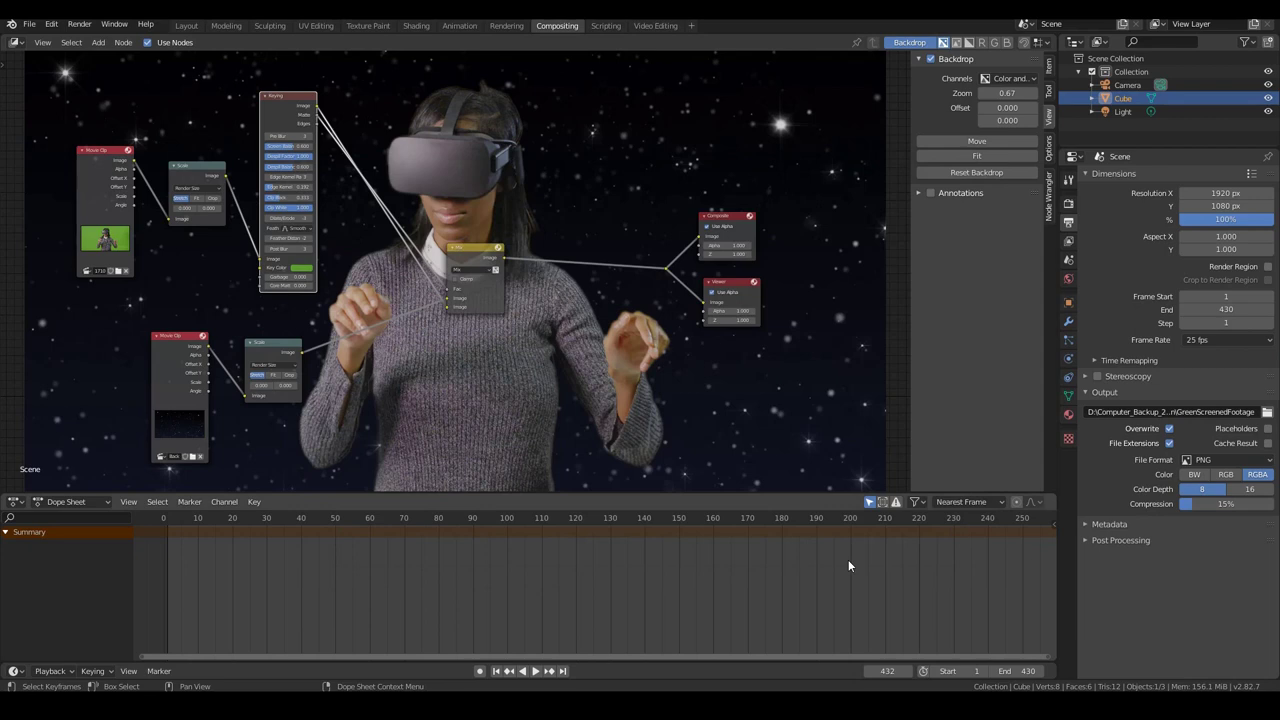
Set the output file format to FFmpeg video and its encoding container to MPEG-4.
{"action": "left_click", "coordinate": [1209, 461]}
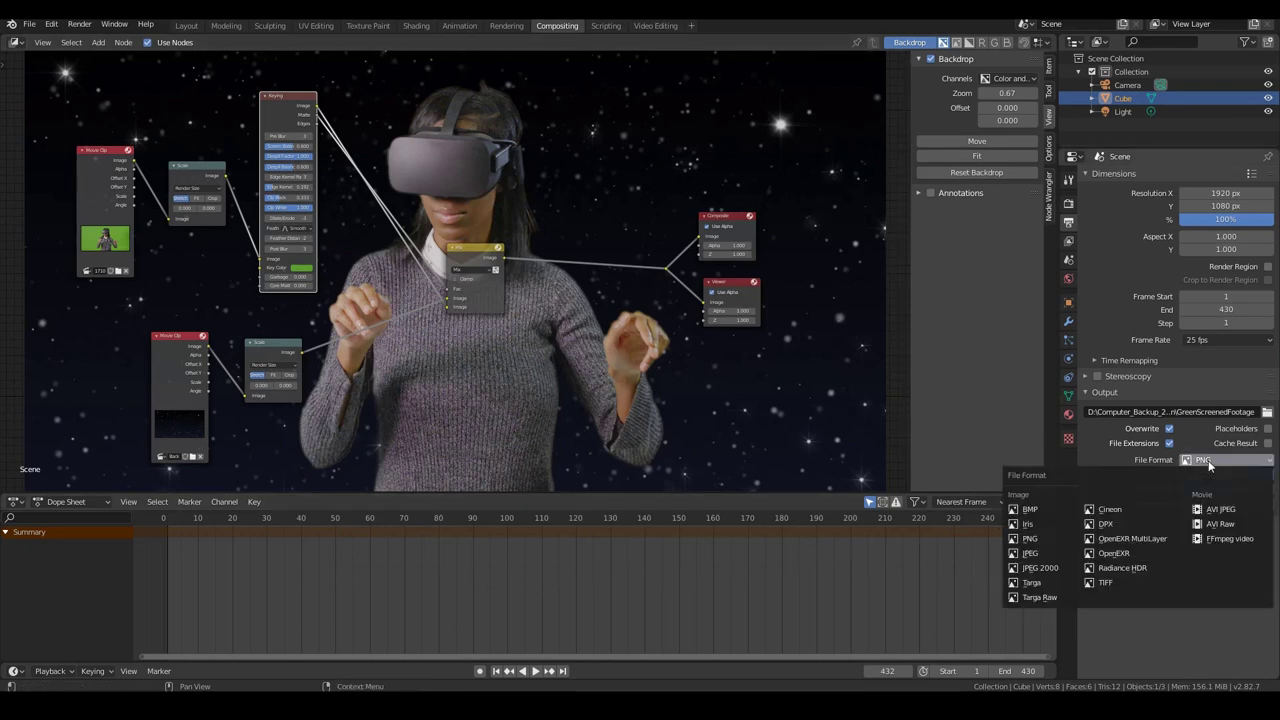
{"action": "left_click", "coordinate": [1217, 541]}
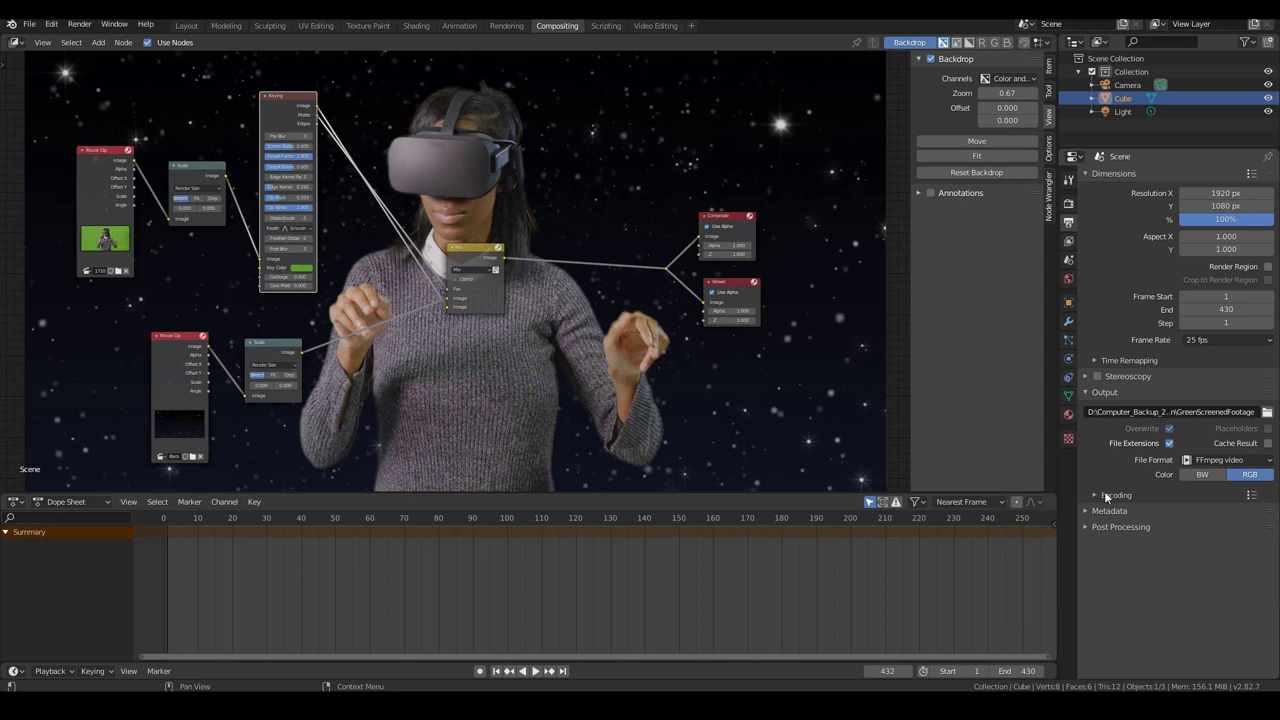
{"action": "left_click", "coordinate": [1105, 495]}
{"action": "left_click", "coordinate": [1230, 514]}
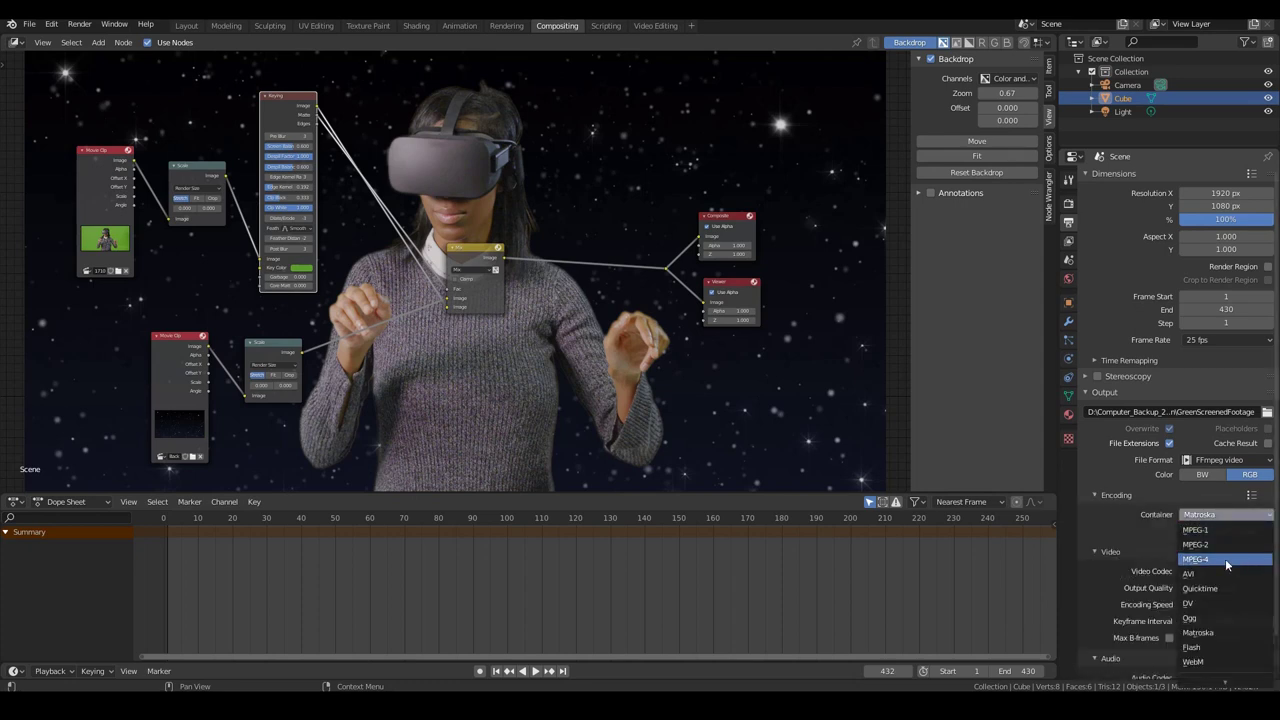
{"action": "left_click", "coordinate": [1223, 560]}
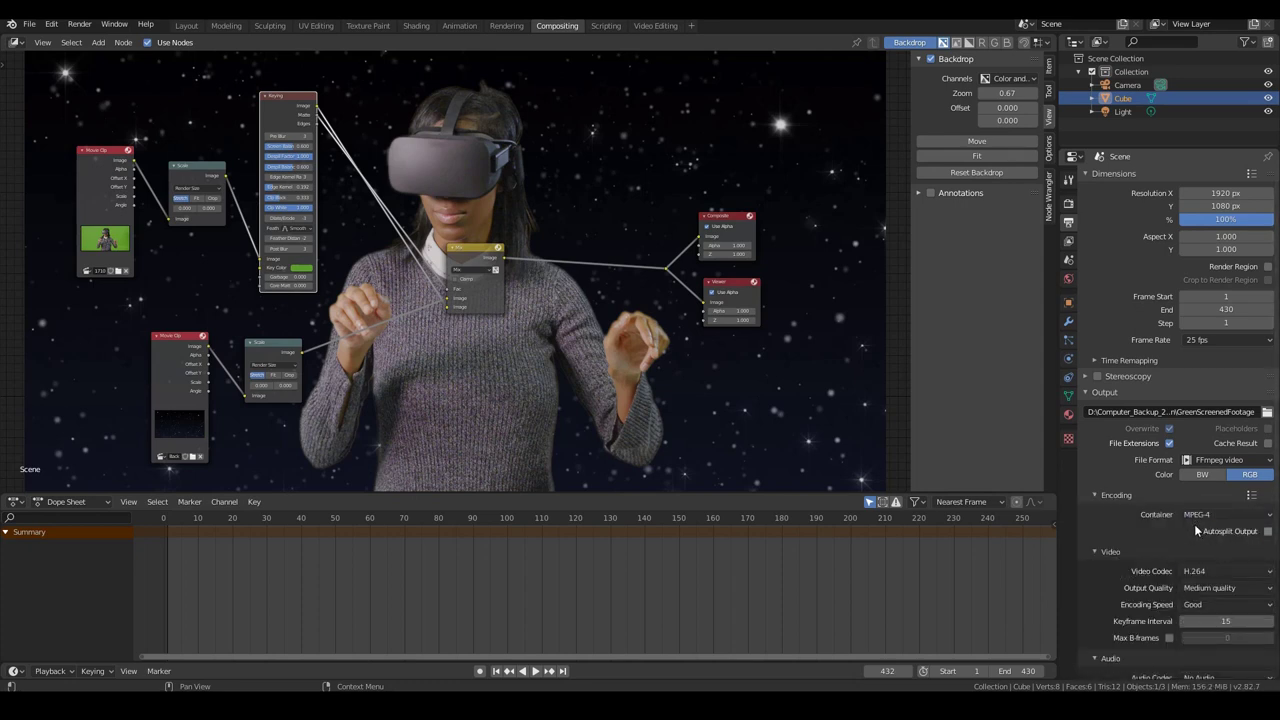
{"action": "scroll", "coordinate": [1165, 565], "scroll_direction": "down", "scroll_amount": 2}
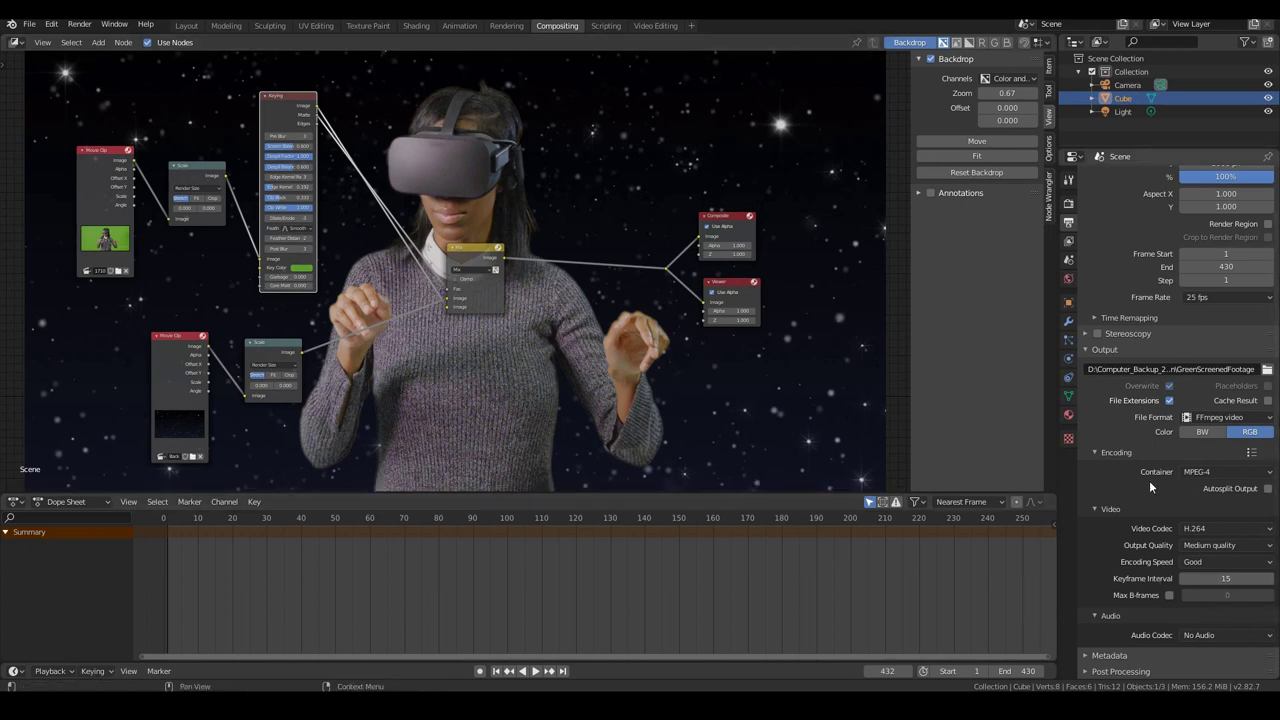
Try to render the composited scene as an animation.
{"action": "left_click", "coordinate": [80, 24]}
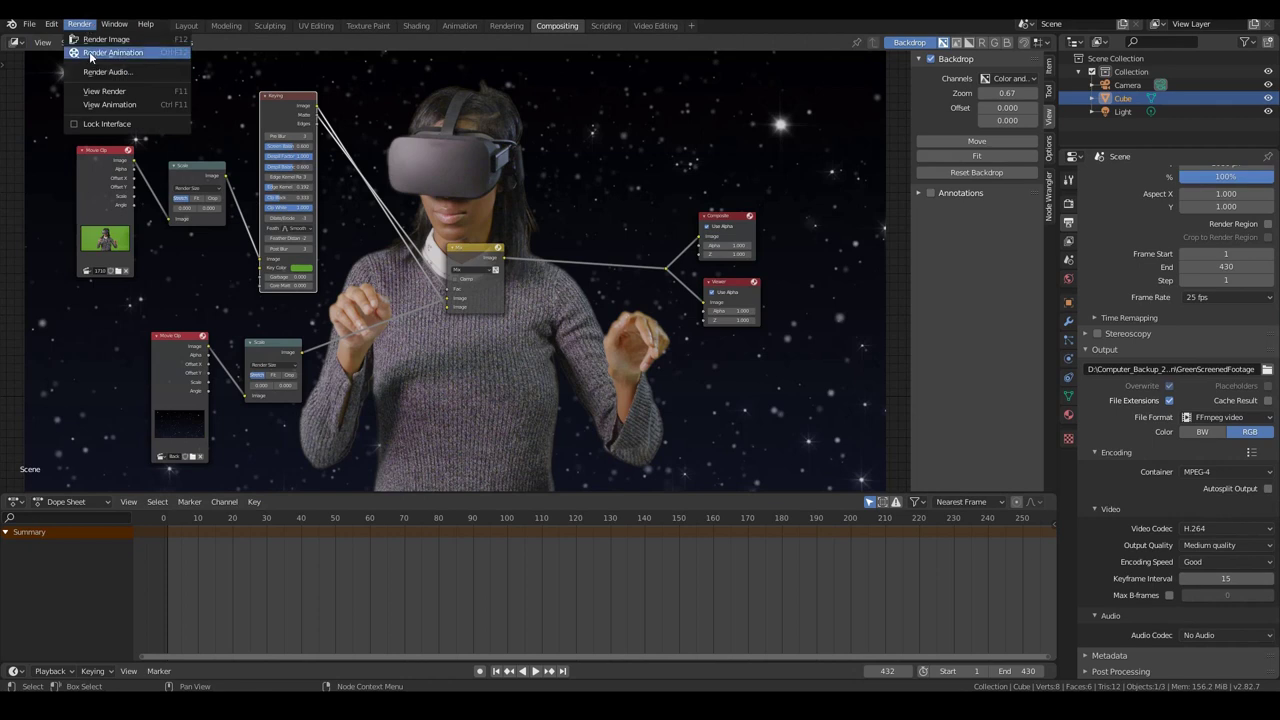
{"action": "left_click", "coordinate": [90, 55]}
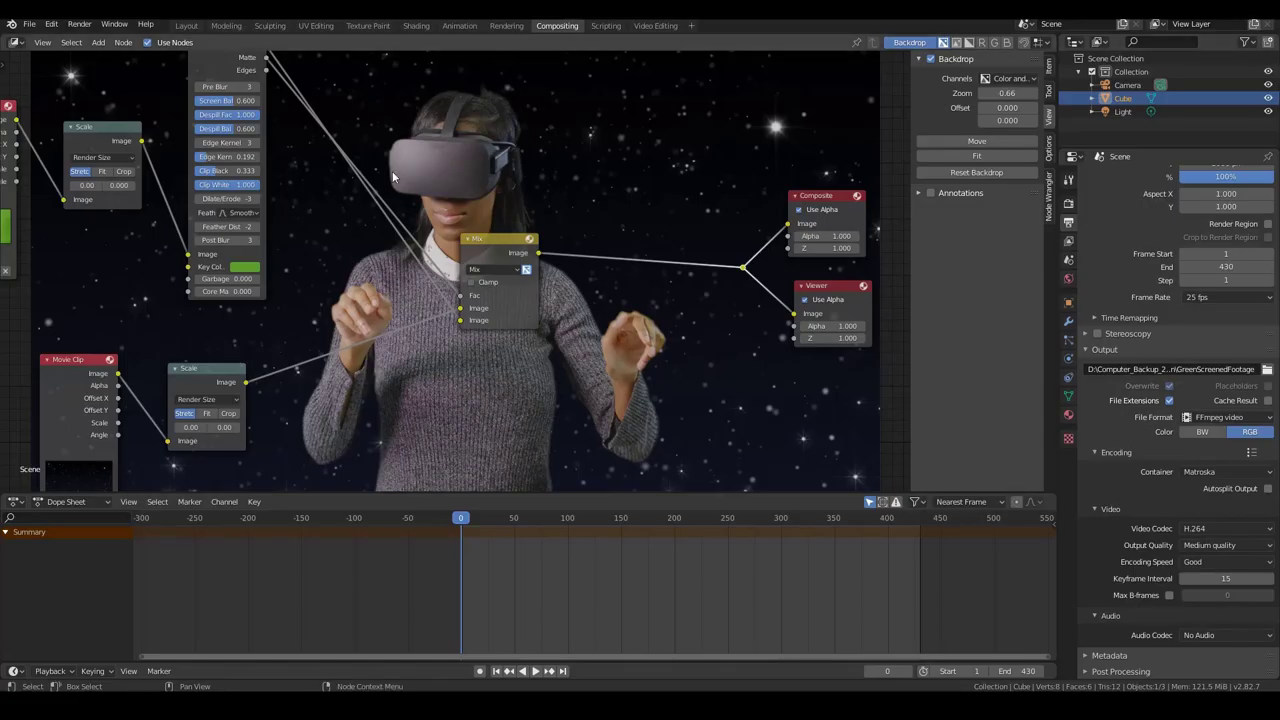
In the Video Editing workspace, delete the green screen strip 171003B_002_2K.mp4 from the sequencer.
{"action": "left_click", "coordinate": [657, 26]}
{"action": "left_click", "coordinate": [471, 568]}
{"action": "key", "text": "x"}
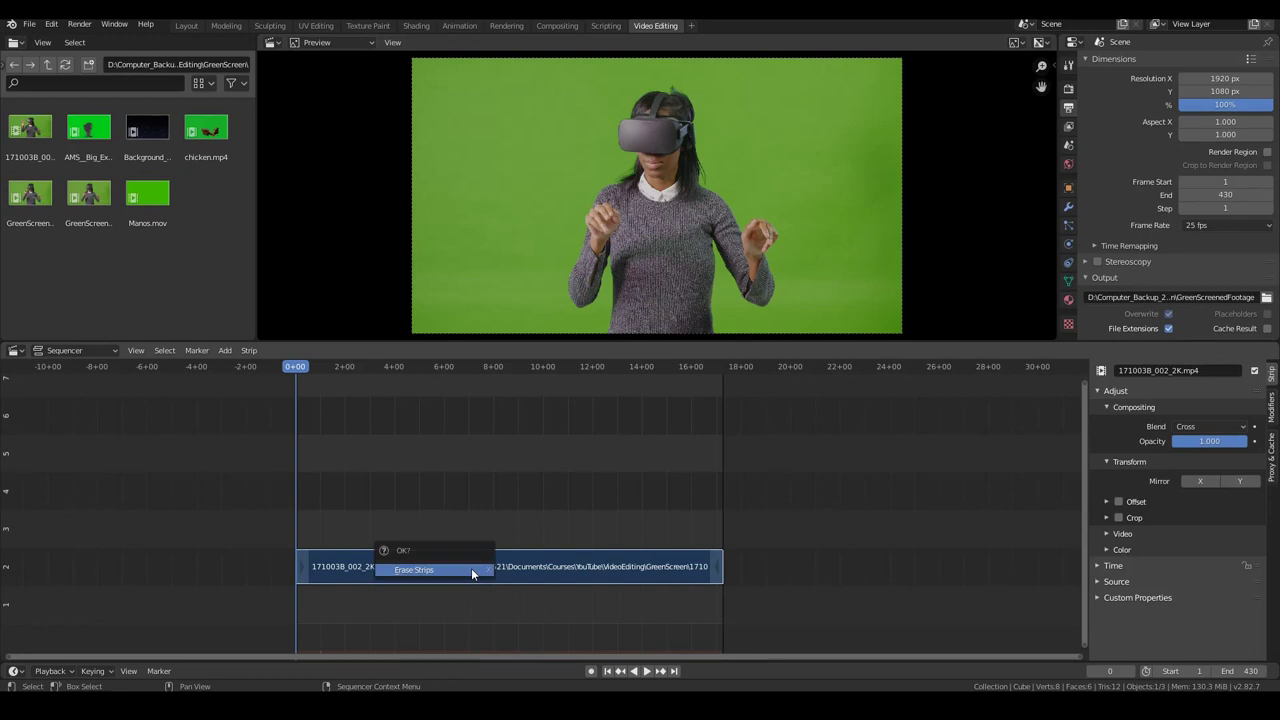
{"action": "left_click", "coordinate": [469, 569]}
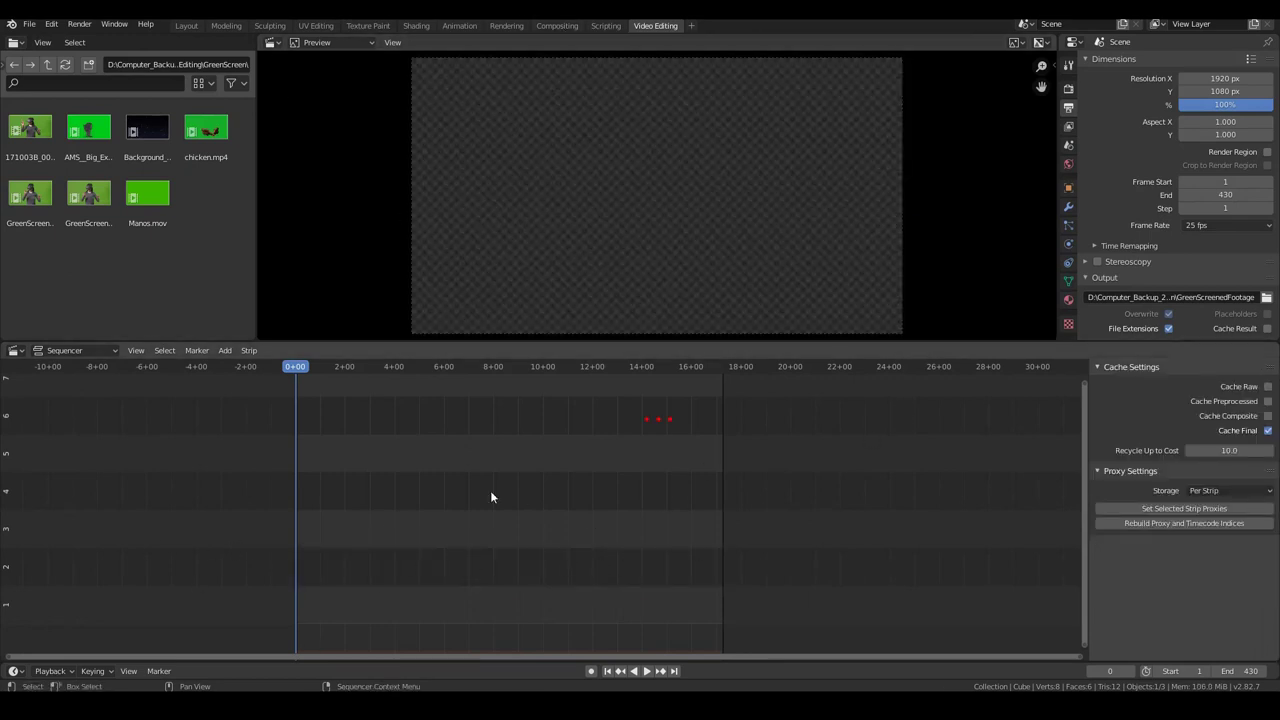
Back in the Compositing workspace, start rendering the animation with the green screen composite.
{"action": "left_click", "coordinate": [545, 25]}
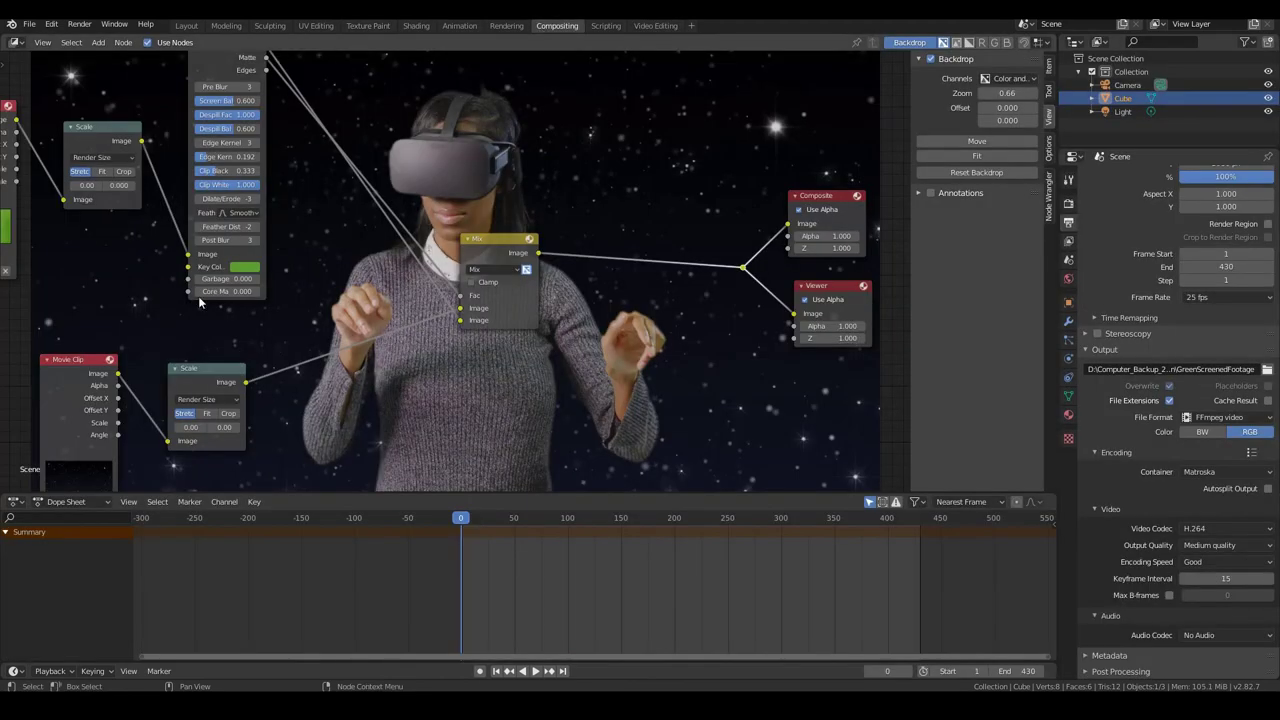
{"action": "scroll", "coordinate": [1161, 422], "scroll_direction": "up", "scroll_amount": 2}
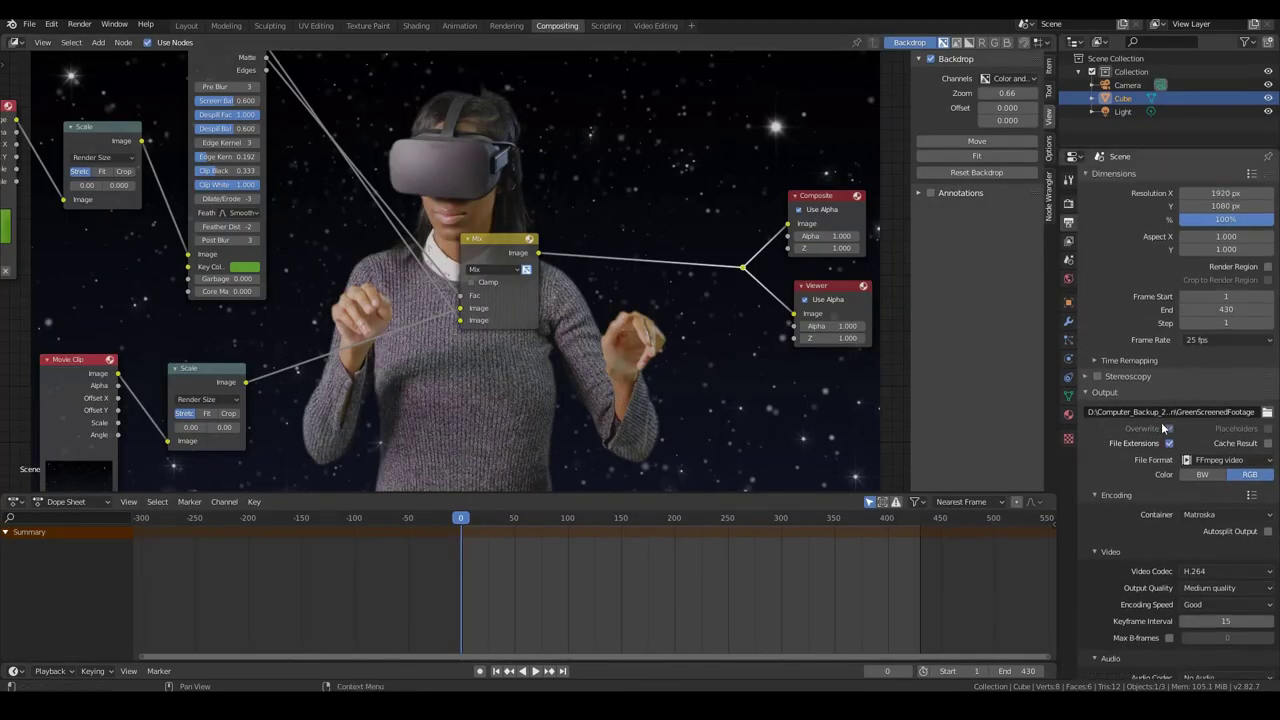
{"action": "left_click", "coordinate": [80, 23]}
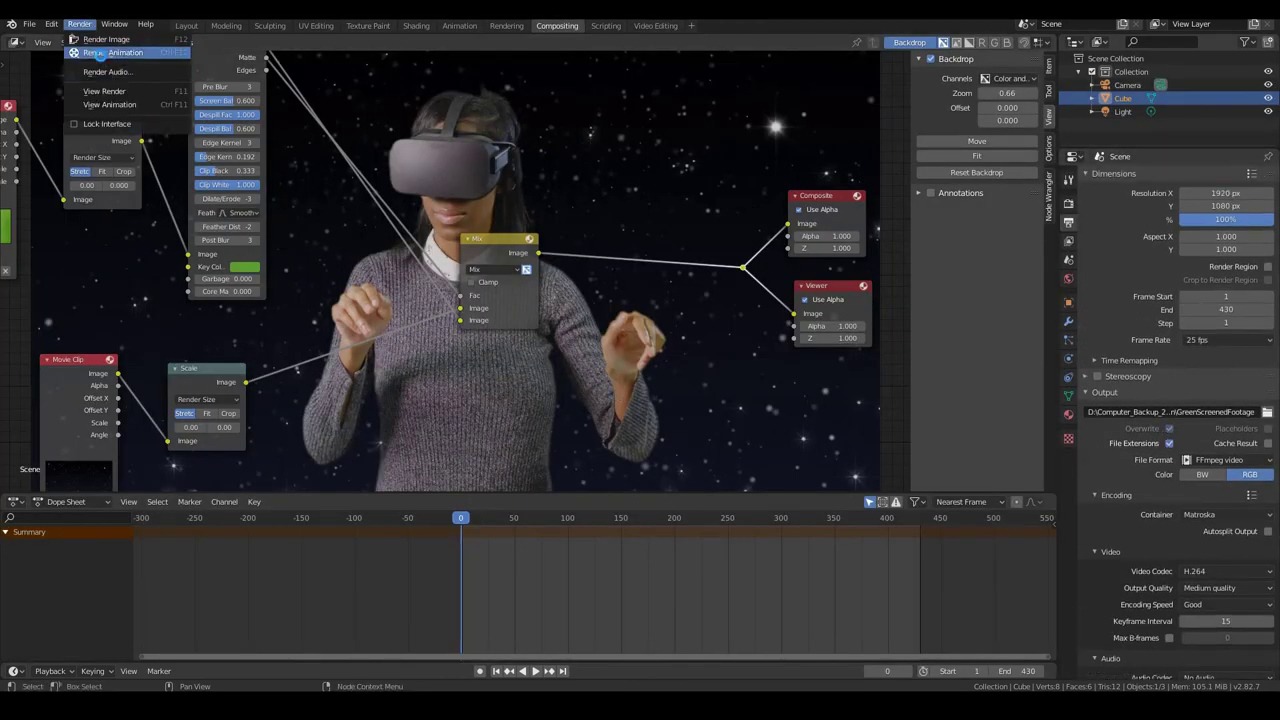
{"action": "left_click", "coordinate": [110, 52]}
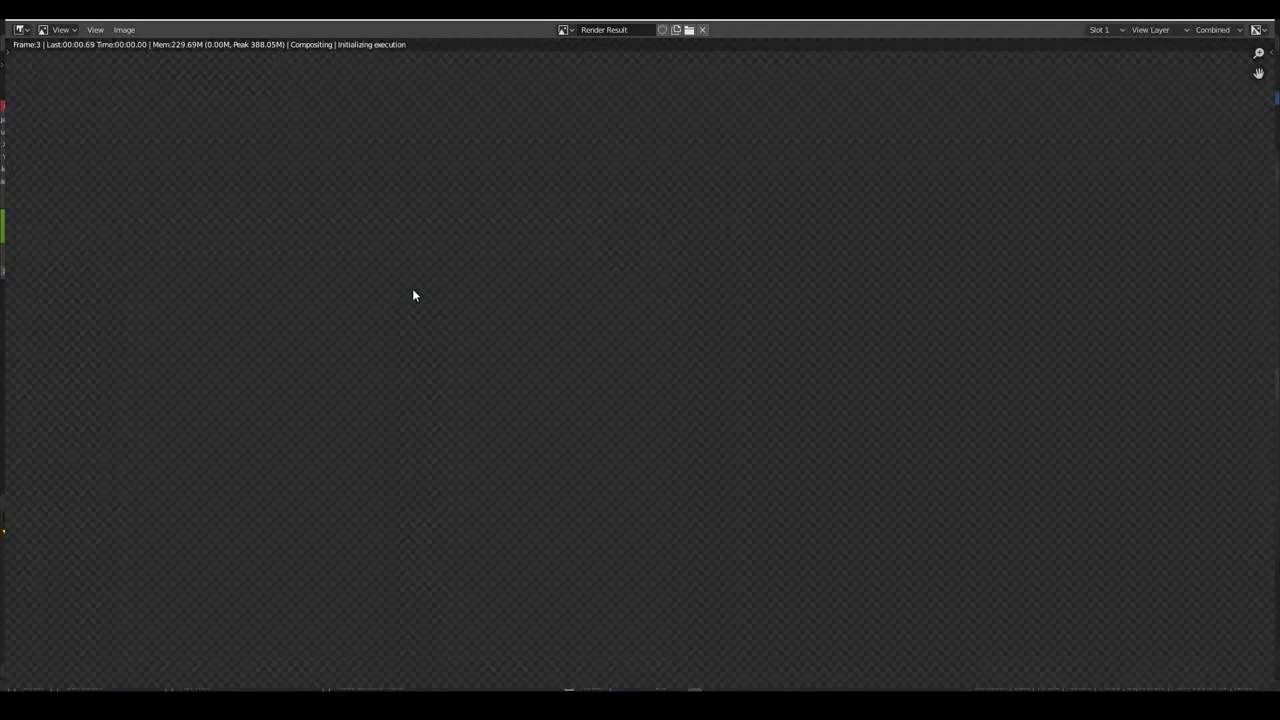